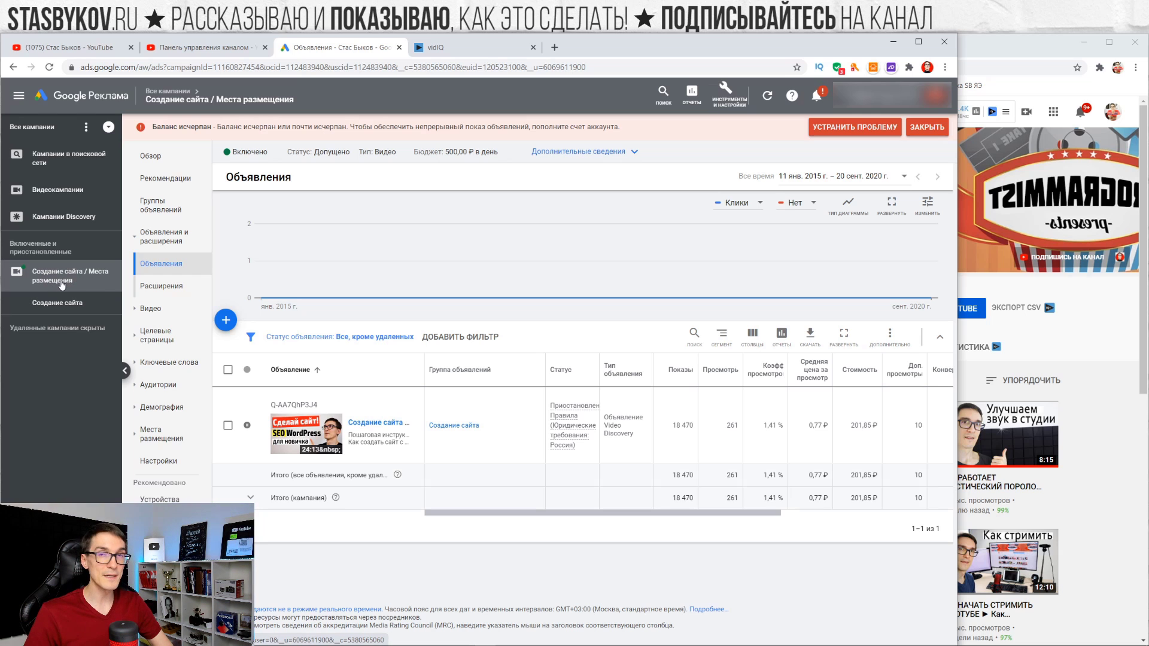
Open the ads of the "Создание сайта" group and review the ad's views, cost, additional views and status.
{"action": "left_click", "coordinate": [67, 303]}
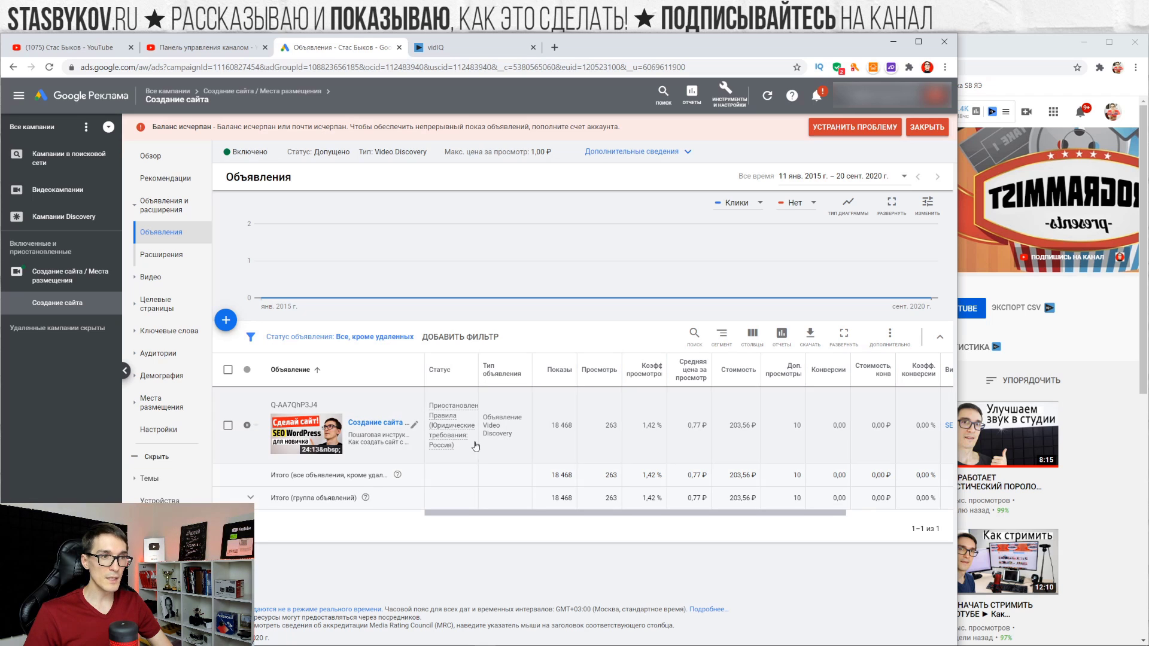
{"action": "left_click_drag", "start_coordinate": [549, 426], "coordinate": [619, 427]}
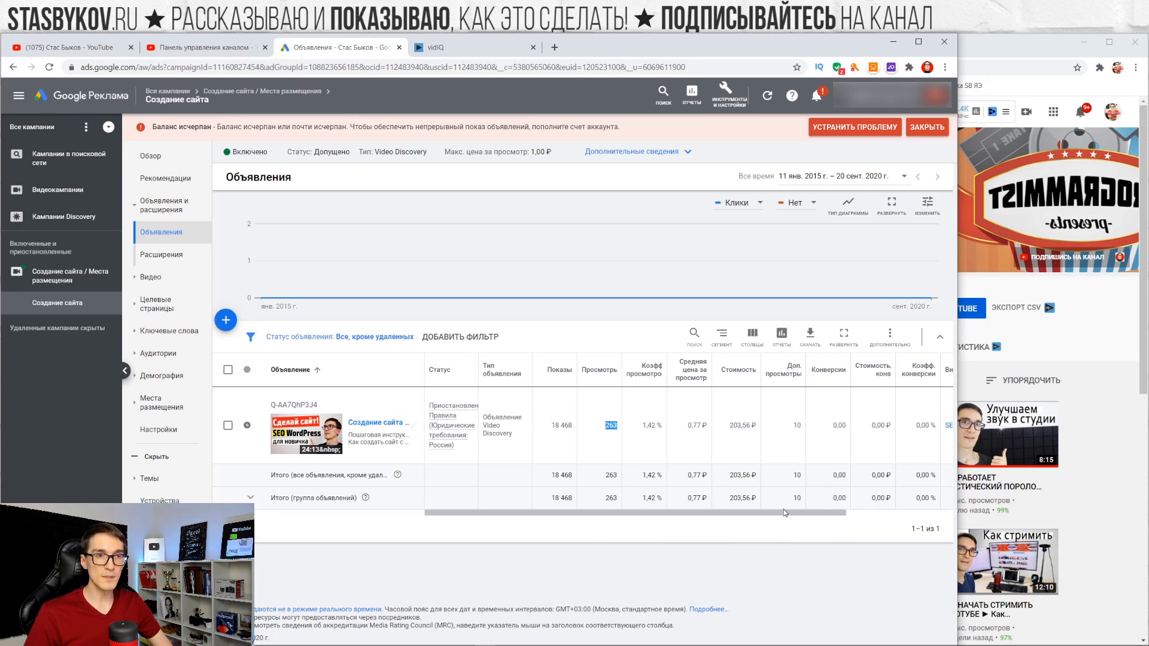
{"action": "left_click_drag", "start_coordinate": [777, 513], "coordinate": [883, 513]}
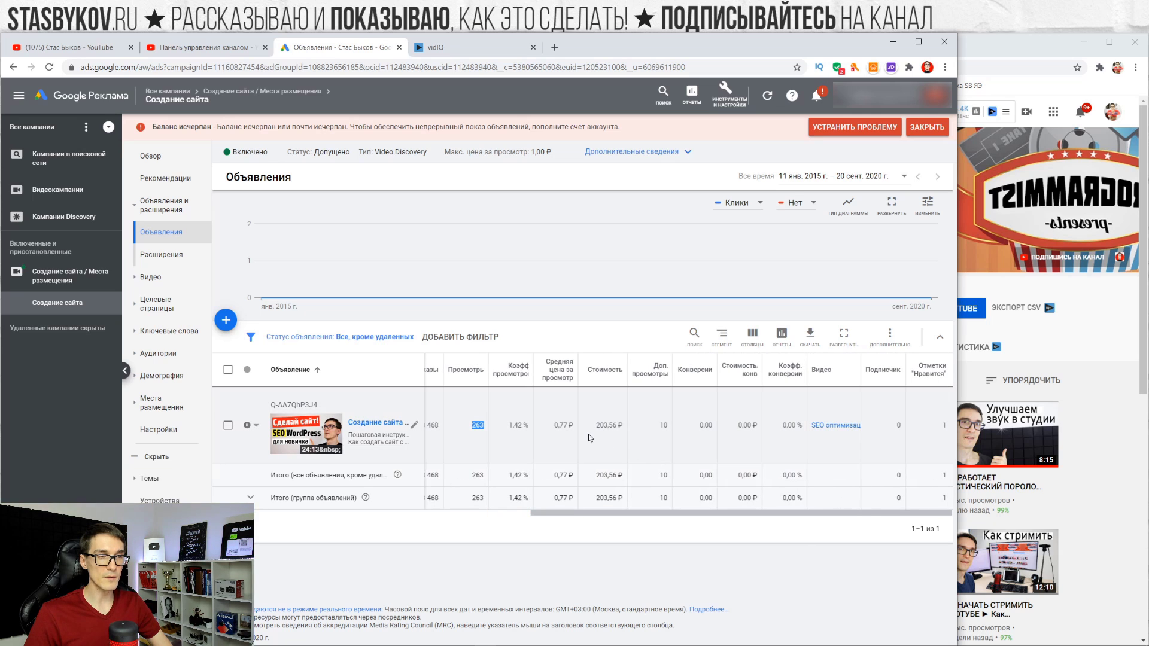
{"action": "double_click", "coordinate": [662, 425]}
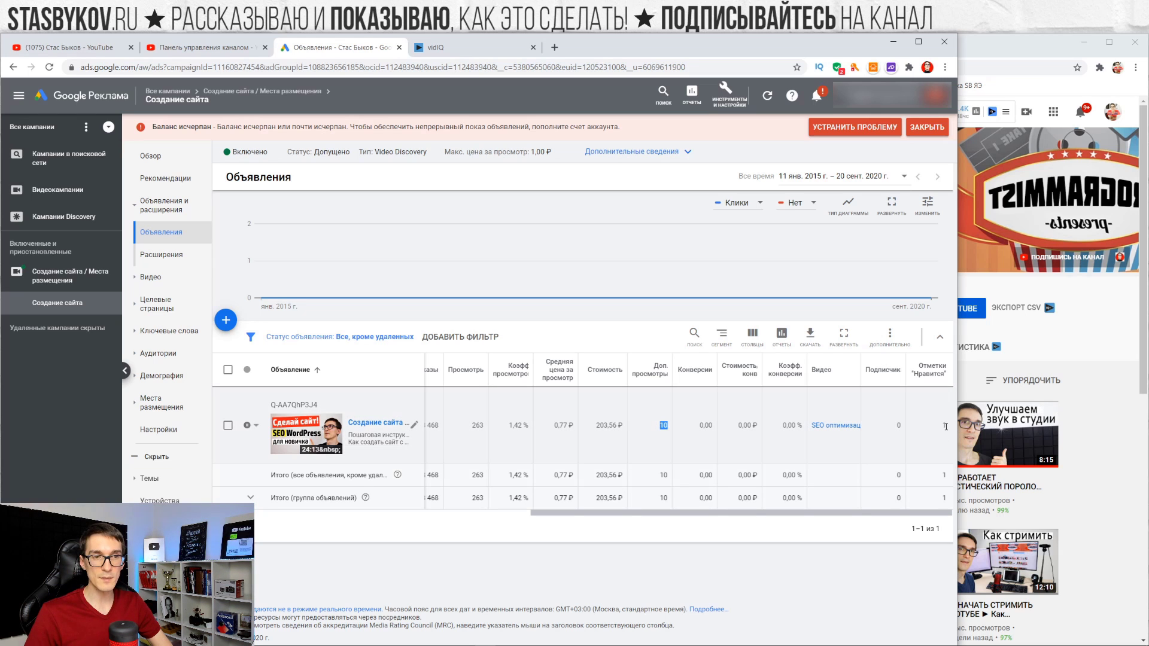
{"action": "left_click_drag", "start_coordinate": [852, 512], "coordinate": [746, 513]}
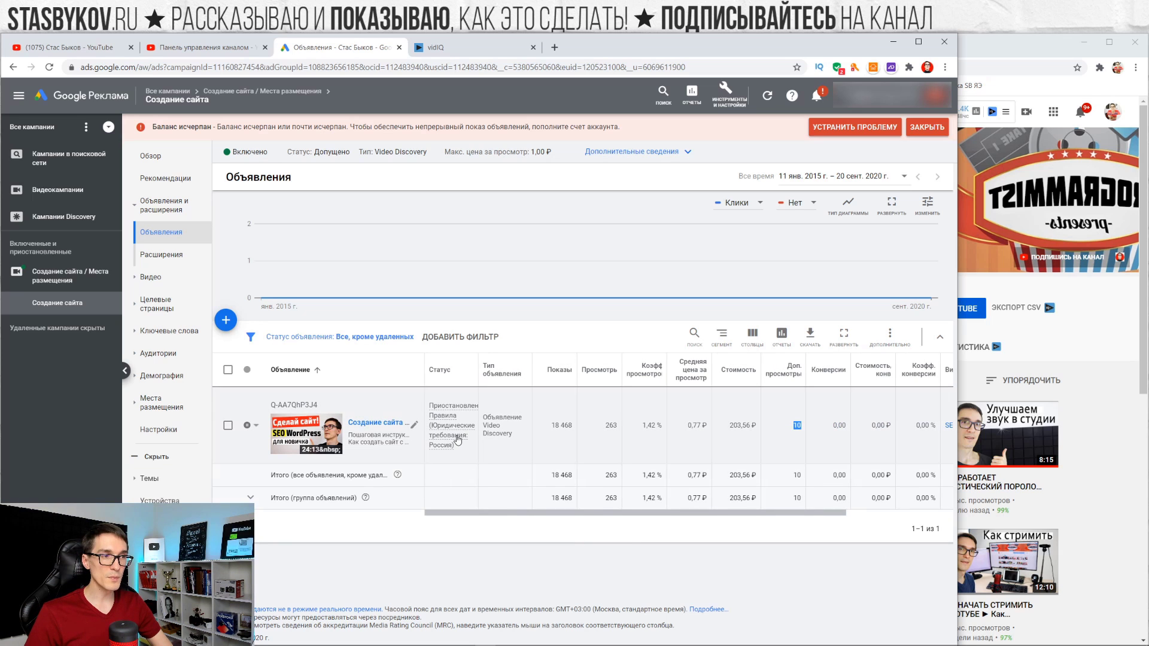
{"action": "mouse_move", "coordinate": [458, 440]}
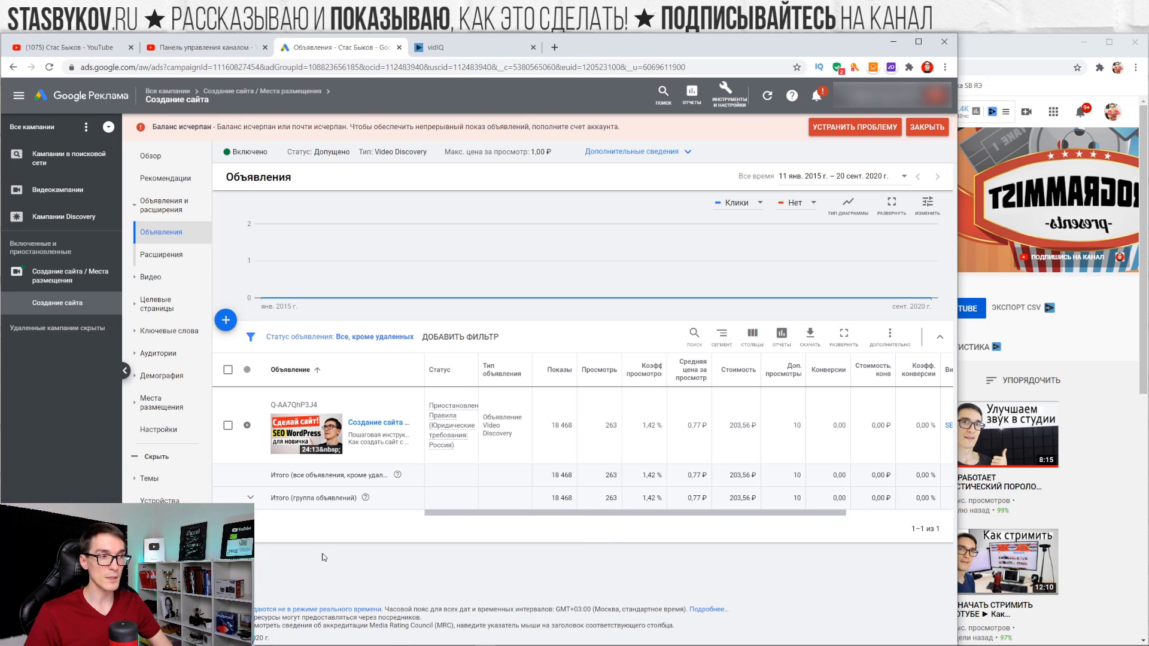
Switch to the other browser window's Google Ads account and bring the "Фрилансер / Источники размещения" performance columns into view.
{"action": "left_click", "coordinate": [1116, 390]}
{"action": "left_click", "coordinate": [544, 51]}
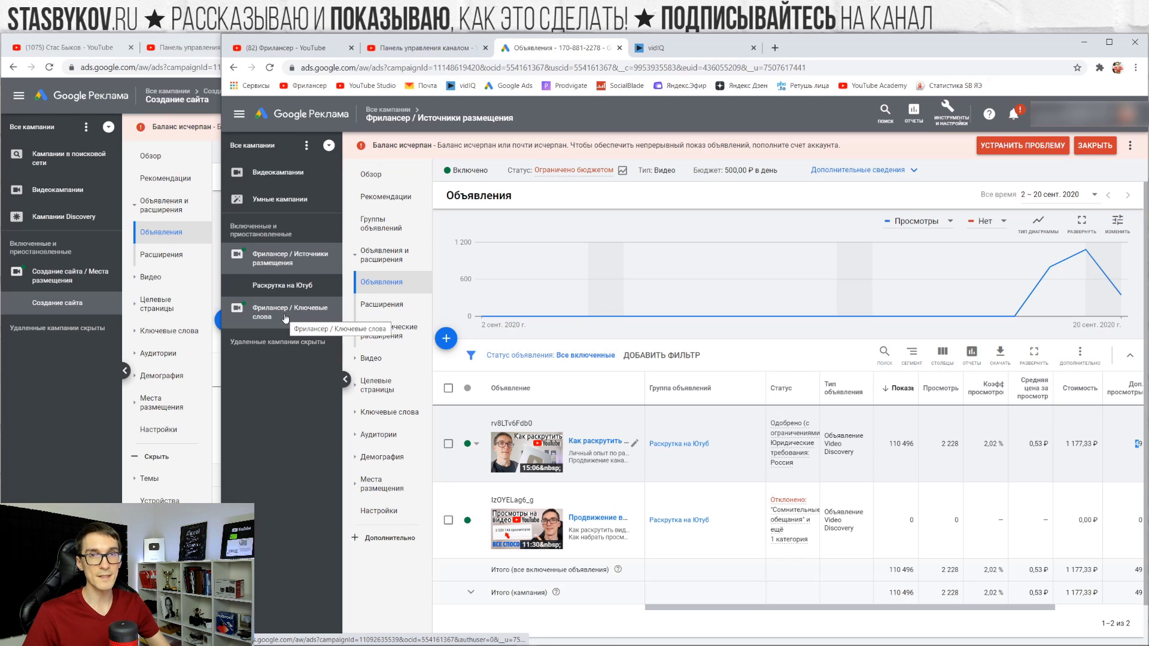
{"action": "scroll", "coordinate": [639, 495], "scroll_direction": "down", "scroll_amount": 1}
{"action": "scroll", "coordinate": [639, 495], "scroll_direction": "up", "scroll_amount": 1}
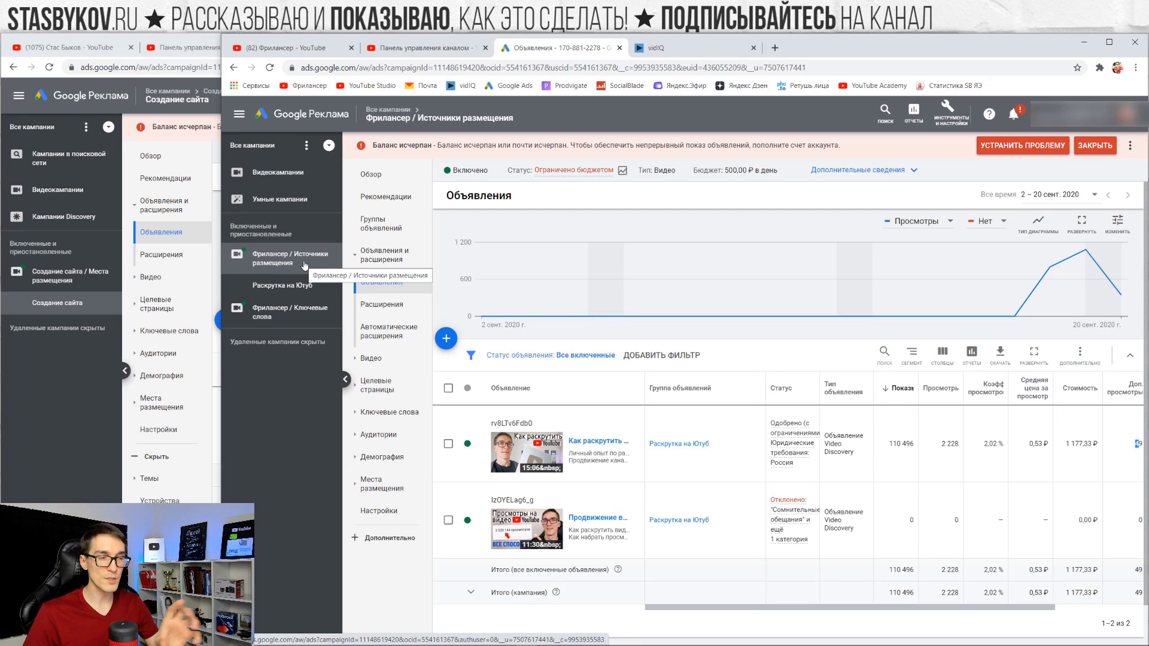
{"action": "left_click_drag", "start_coordinate": [651, 605], "coordinate": [824, 608]}
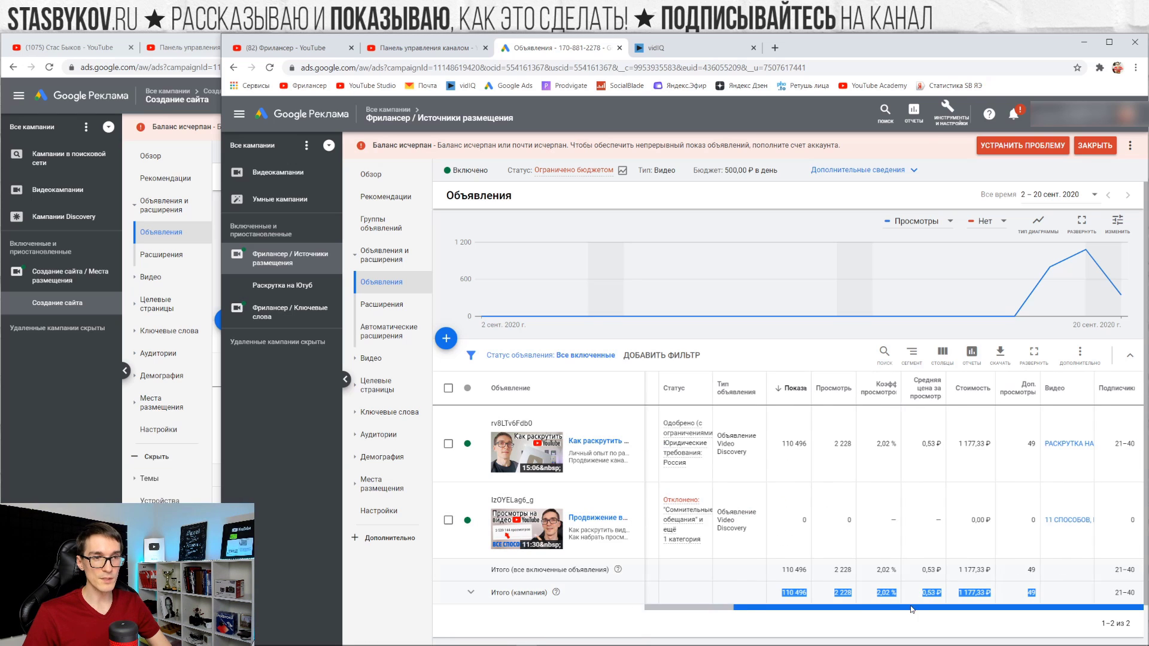
Review the first ad's impressions, views, average cost per view, total cost, additional views and subscribers.
{"action": "left_click_drag", "start_coordinate": [780, 447], "coordinate": [808, 446]}
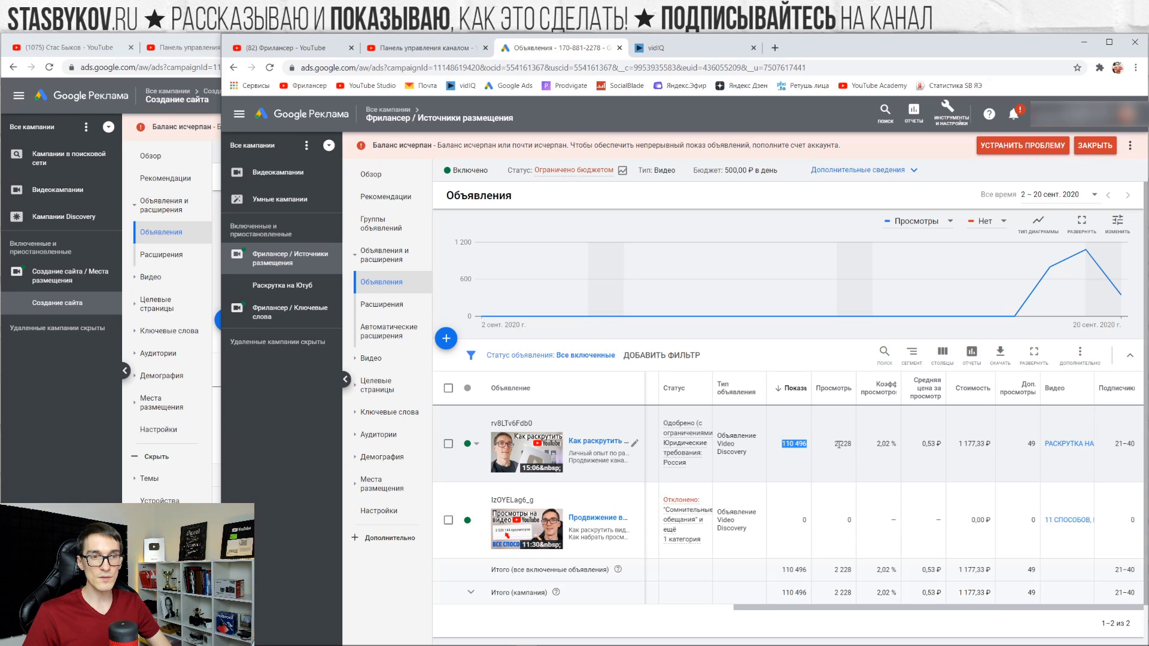
{"action": "left_click_drag", "start_coordinate": [834, 443], "coordinate": [856, 446]}
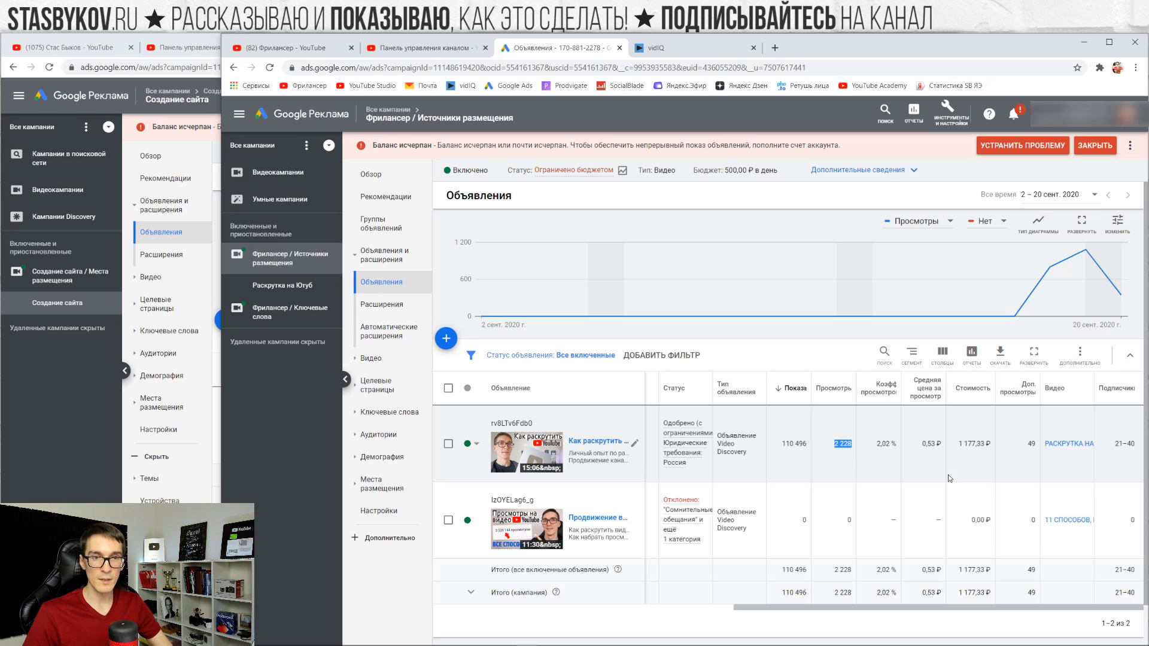
{"action": "left_click_drag", "start_coordinate": [921, 444], "coordinate": [939, 444]}
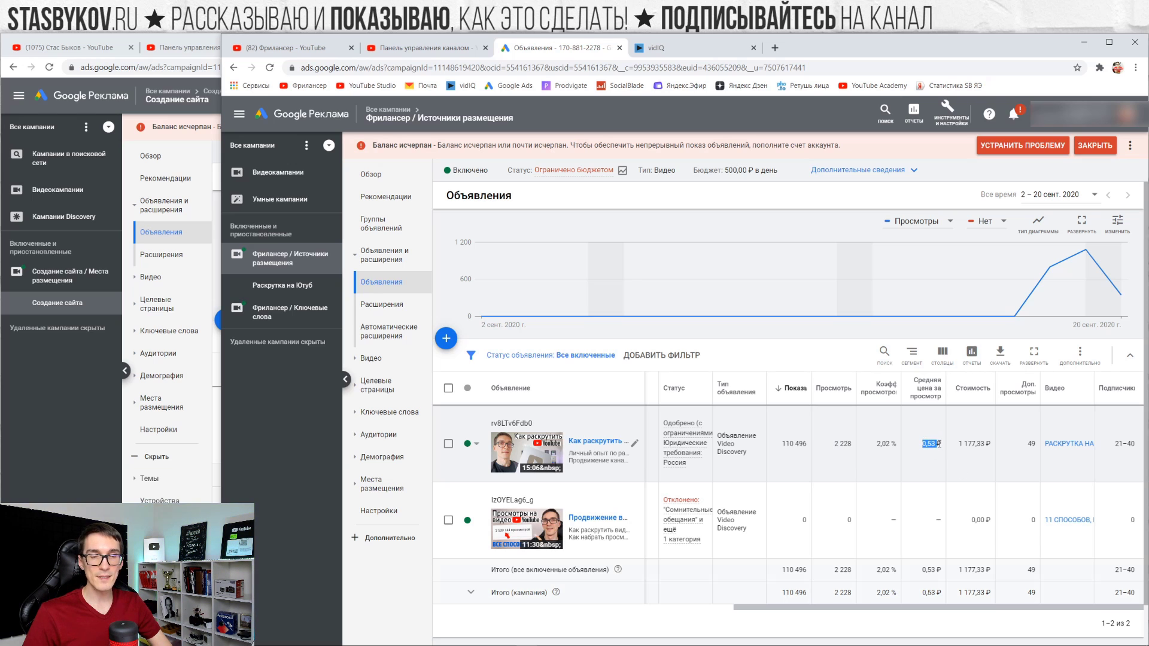
{"action": "left_click", "coordinate": [964, 455]}
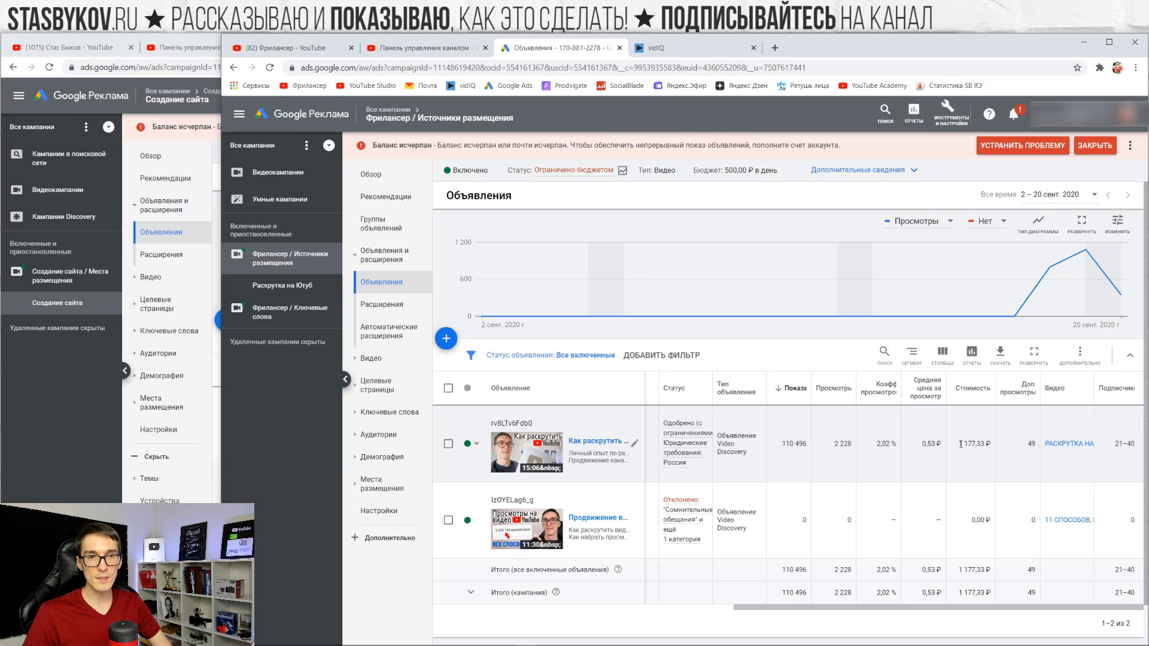
{"action": "left_click_drag", "start_coordinate": [965, 443], "coordinate": [979, 444]}
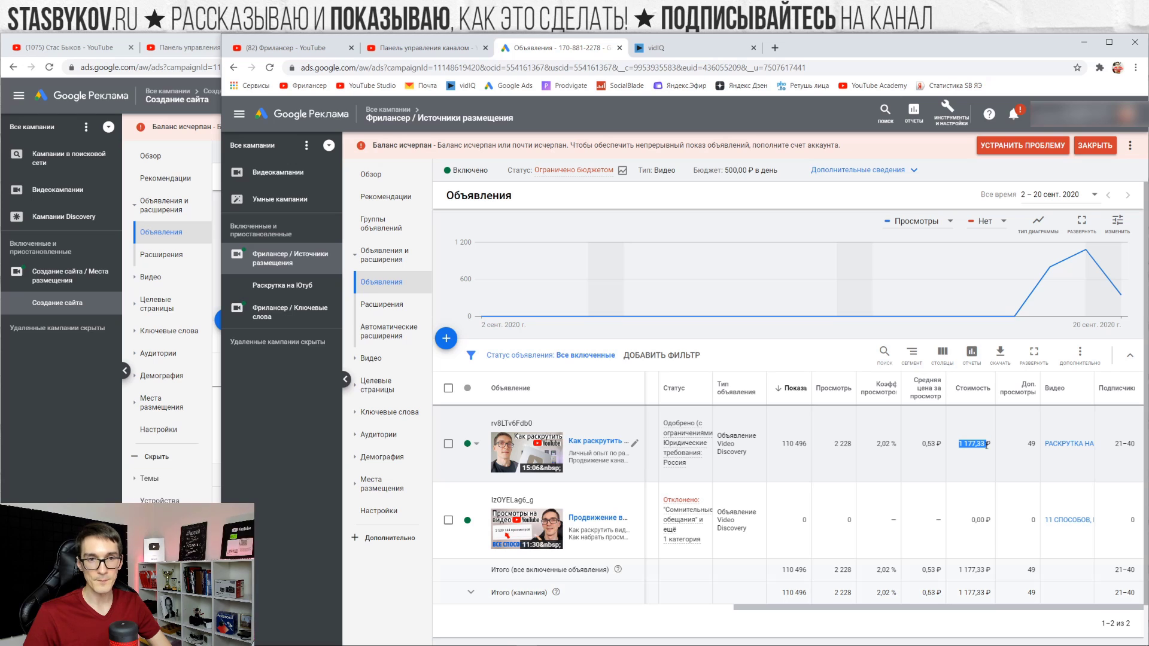
{"action": "double_click", "coordinate": [1031, 444]}
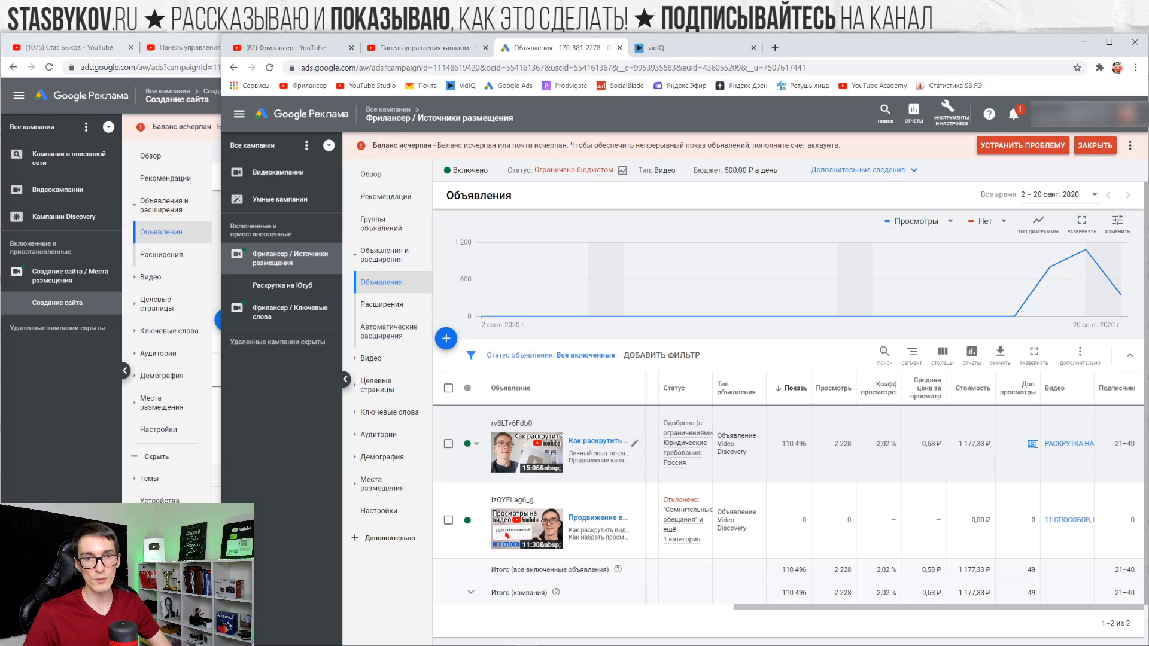
{"action": "left_click_drag", "start_coordinate": [1116, 444], "coordinate": [1132, 443]}
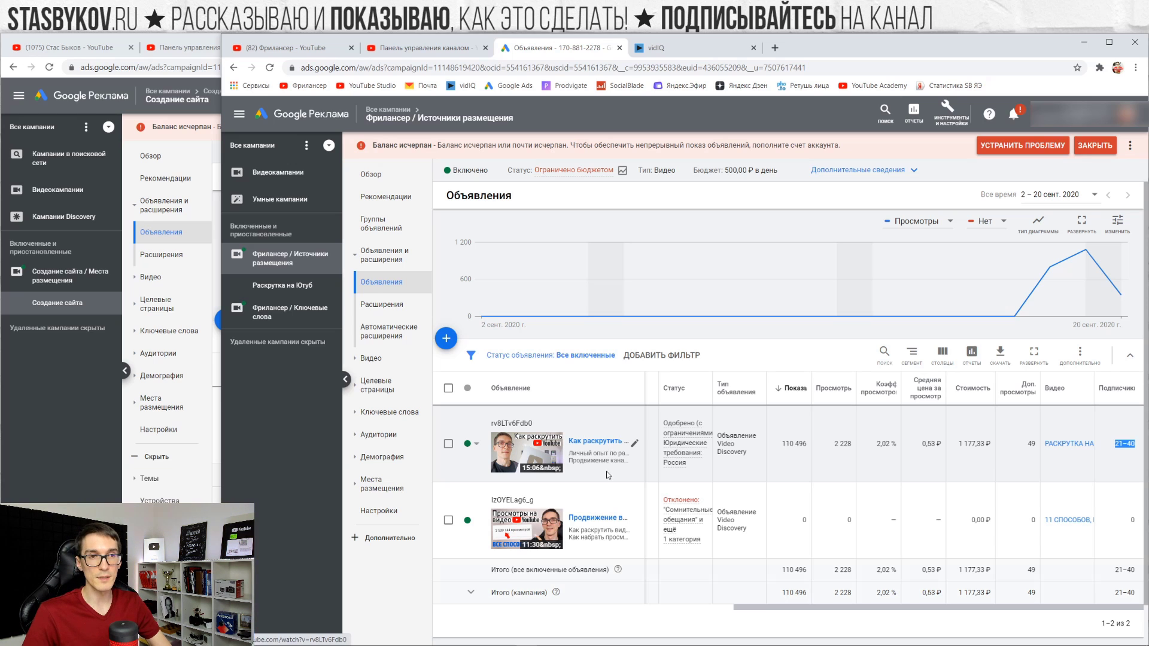
{"action": "mouse_move", "coordinate": [747, 612]}
{"action": "left_mouse_down"}
{"action": "mouse_move", "coordinate": [656, 606]}
{"action": "mouse_move", "coordinate": [739, 608]}
{"action": "left_mouse_up"}
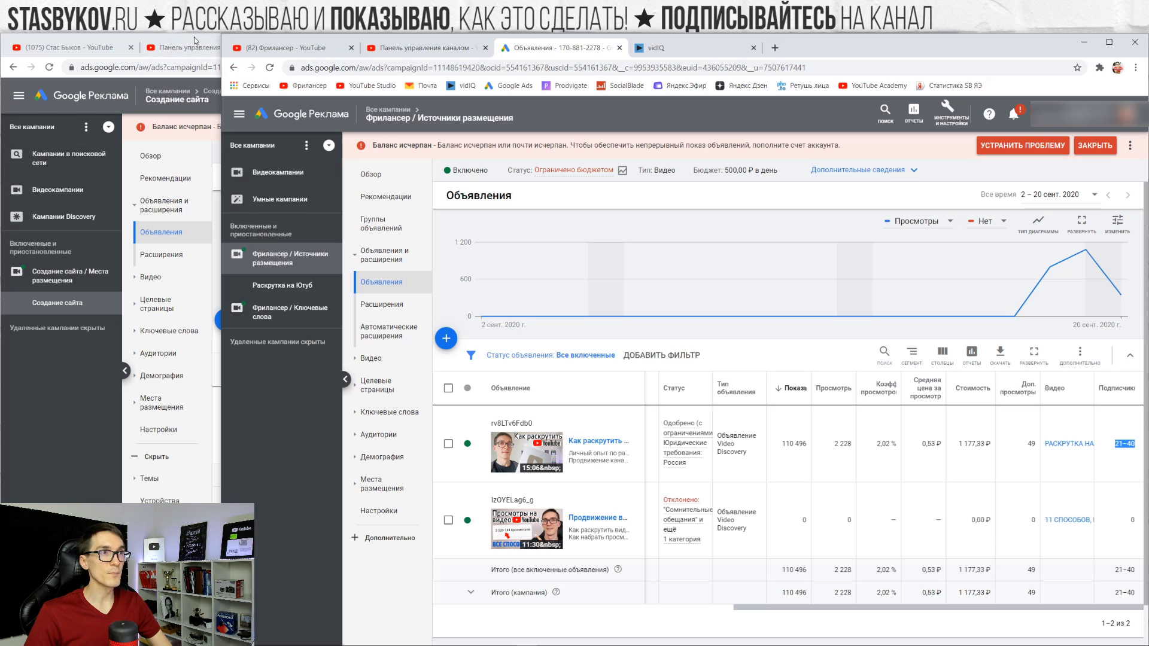
Switch to YouTube Studio, open the channel's content and choose to advertise the newest video, "5 СПОСОБОВ ЗАРАБОТАТЬ 2000$".
{"action": "left_click", "coordinate": [435, 50]}
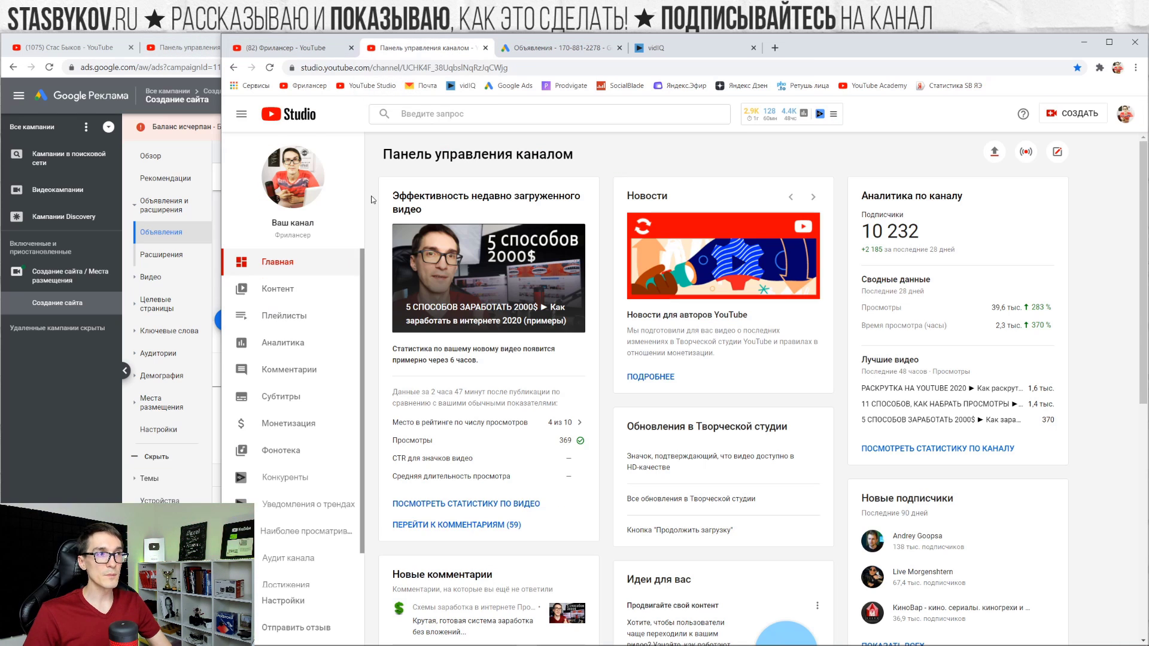
{"action": "left_click", "coordinate": [289, 297]}
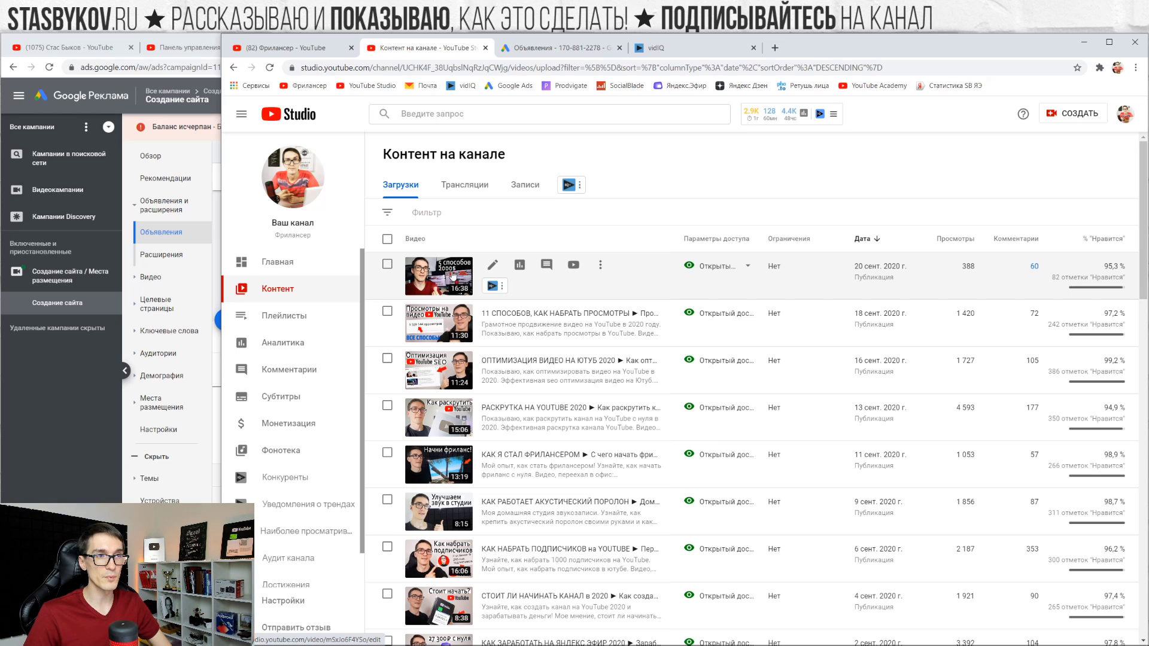
{"action": "left_click", "coordinate": [600, 266]}
{"action": "left_click", "coordinate": [598, 267]}
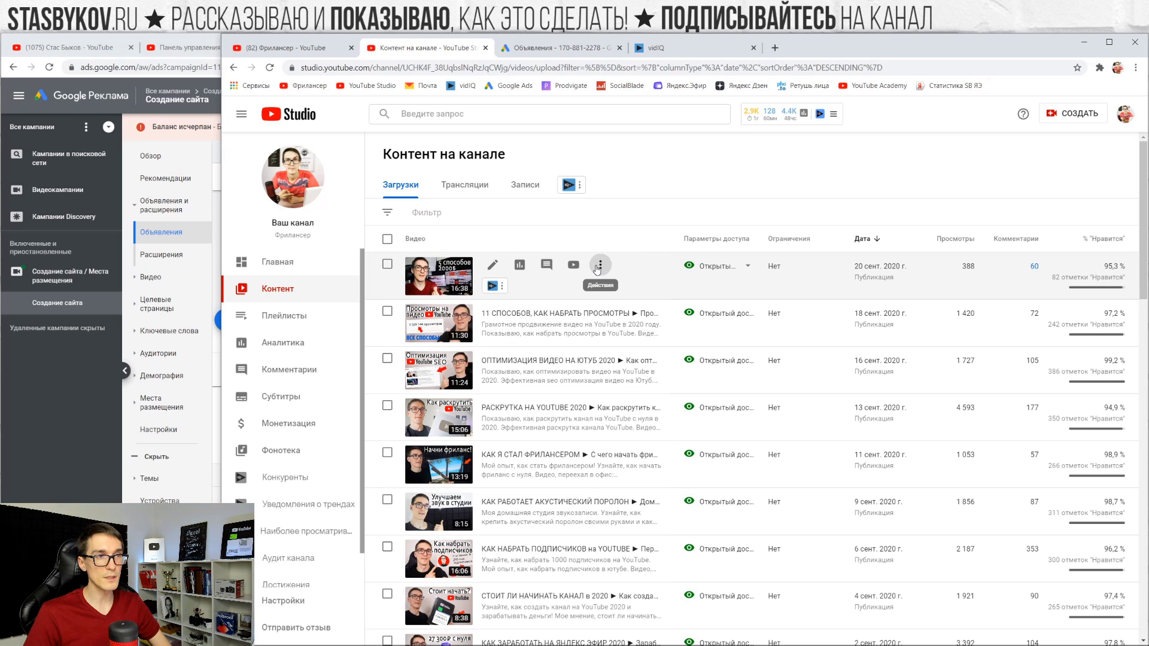
{"action": "left_click", "coordinate": [600, 266]}
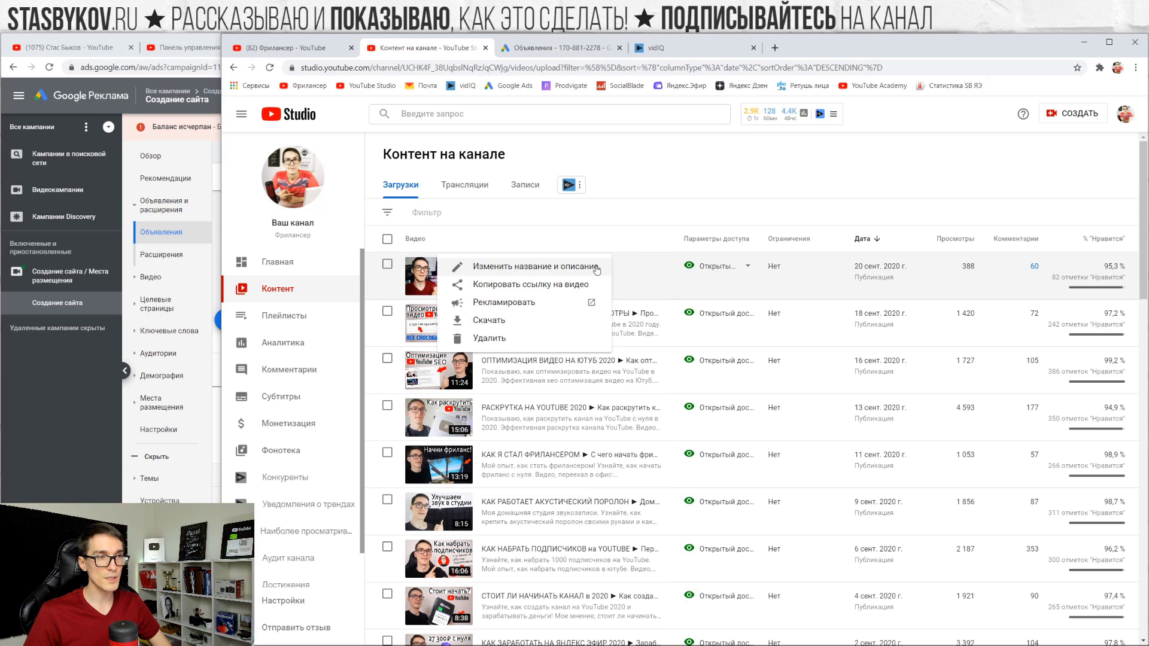
{"action": "left_click", "coordinate": [534, 303]}
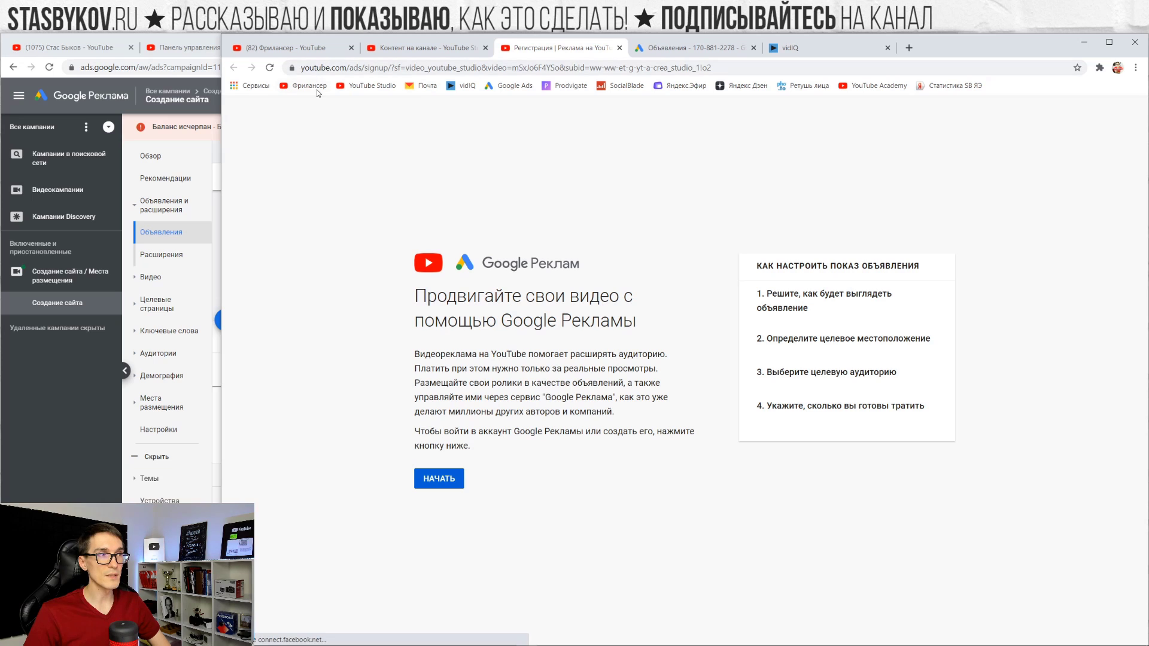
Start the Google Ads promotion of the video and go on to the advanced campaign settings.
{"action": "left_click", "coordinate": [444, 482]}
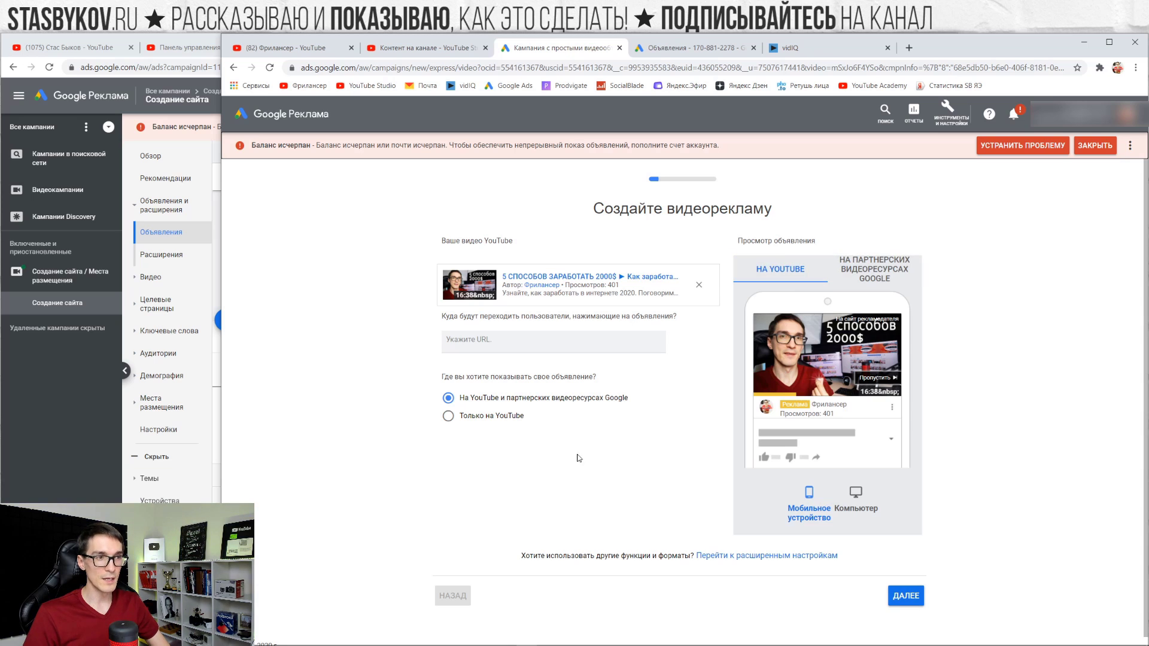
{"action": "scroll", "coordinate": [649, 193], "scroll_direction": "down", "scroll_amount": 1}
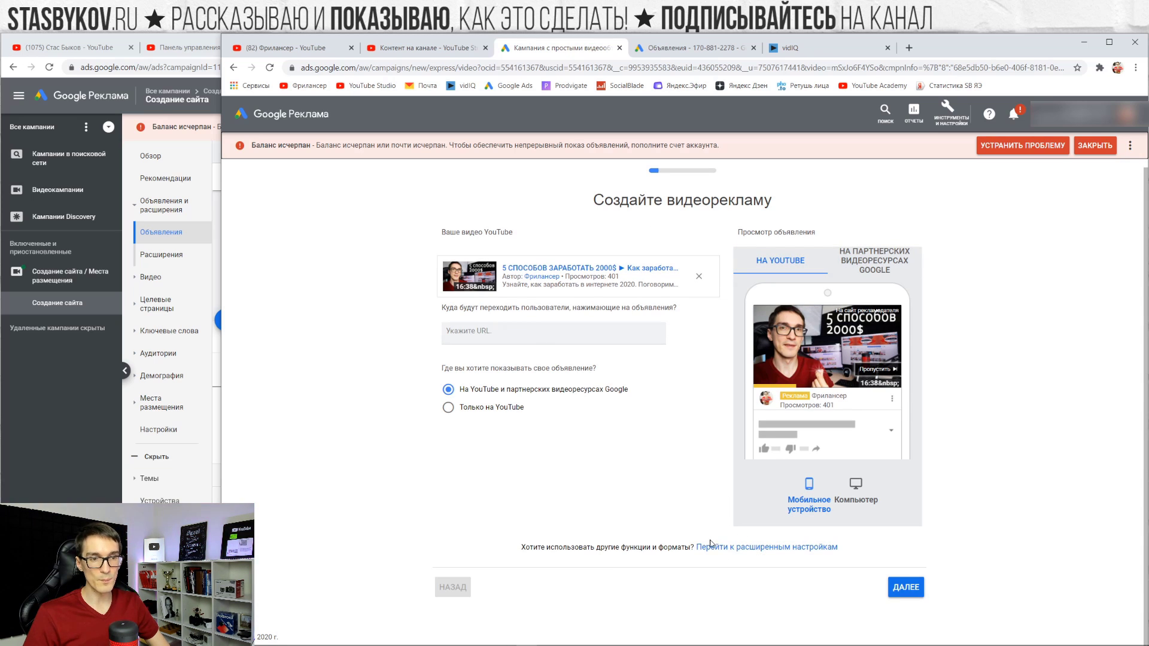
{"action": "left_click", "coordinate": [747, 554]}
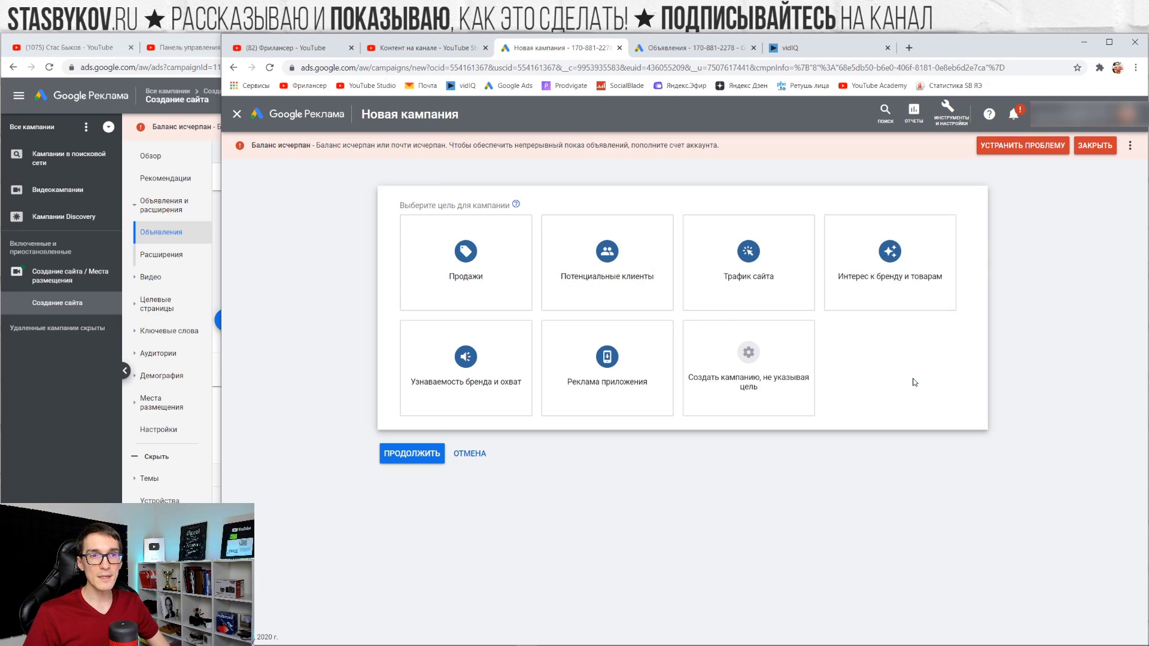
Choose the campaign goal "Интерес к бренду и товарам" and type "Видео", then continue with subtype "Повышение заинтересованности".
{"action": "left_click", "coordinate": [896, 297]}
{"action": "left_click", "coordinate": [601, 516]}
{"action": "scroll", "coordinate": [599, 468], "scroll_direction": "down", "scroll_amount": 1}
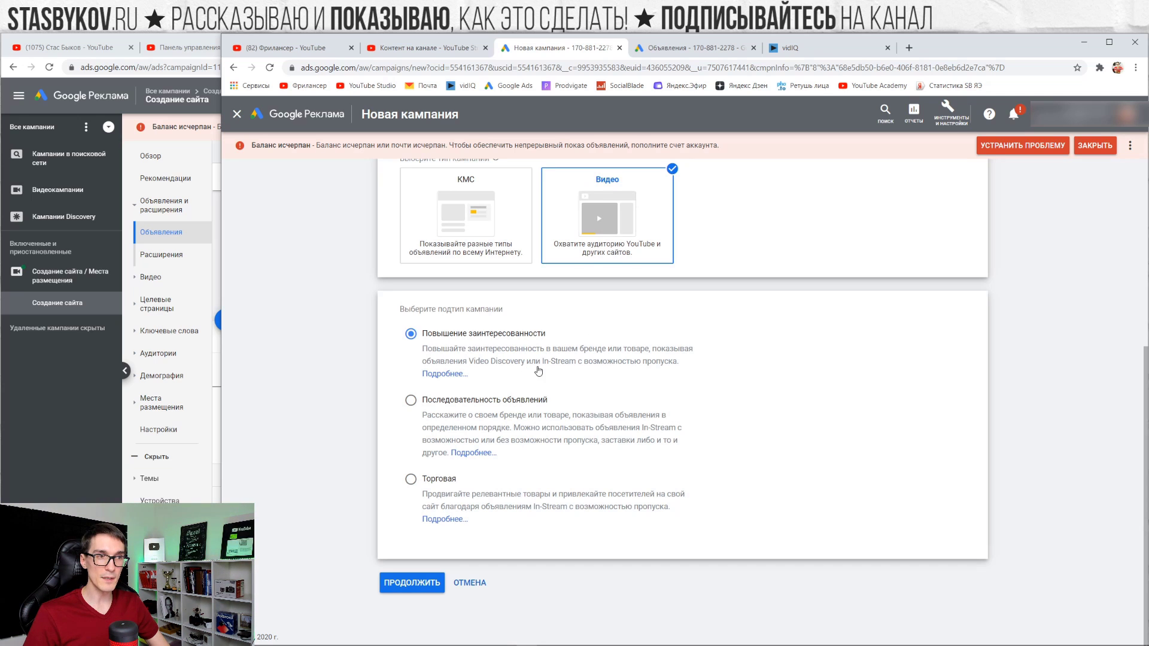
{"action": "left_click", "coordinate": [411, 583]}
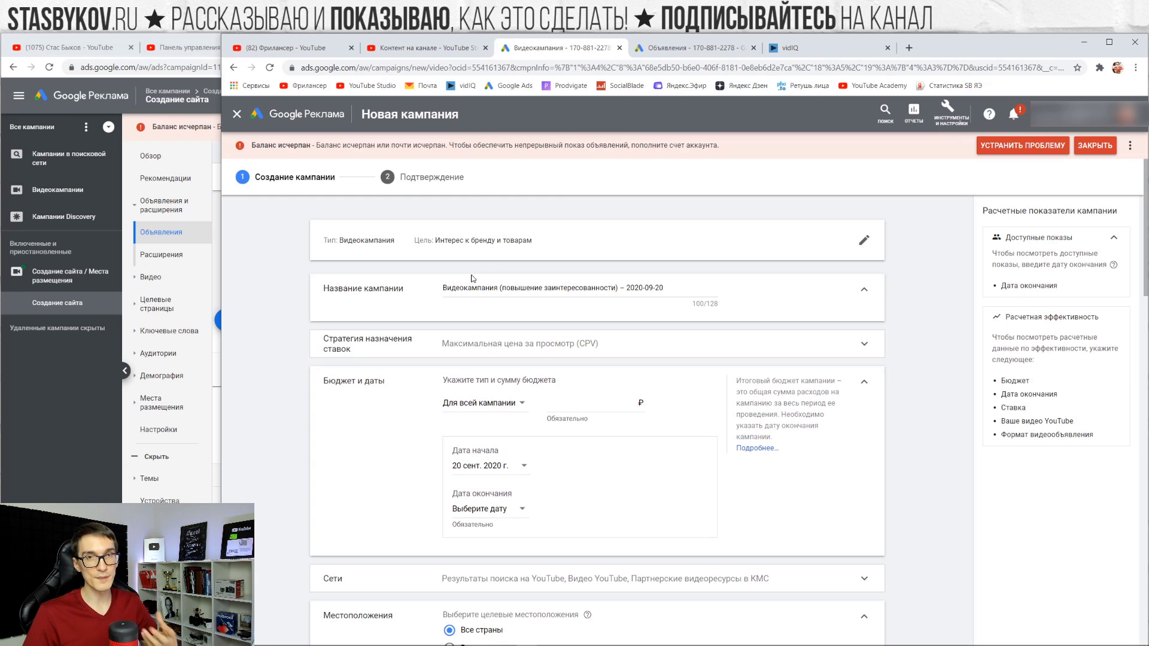
Copy the link of the newest video from YouTube Studio and add it as the new campaign's YouTube ad video.
{"action": "scroll", "coordinate": [472, 278], "scroll_direction": "down", "scroll_amount": 15}
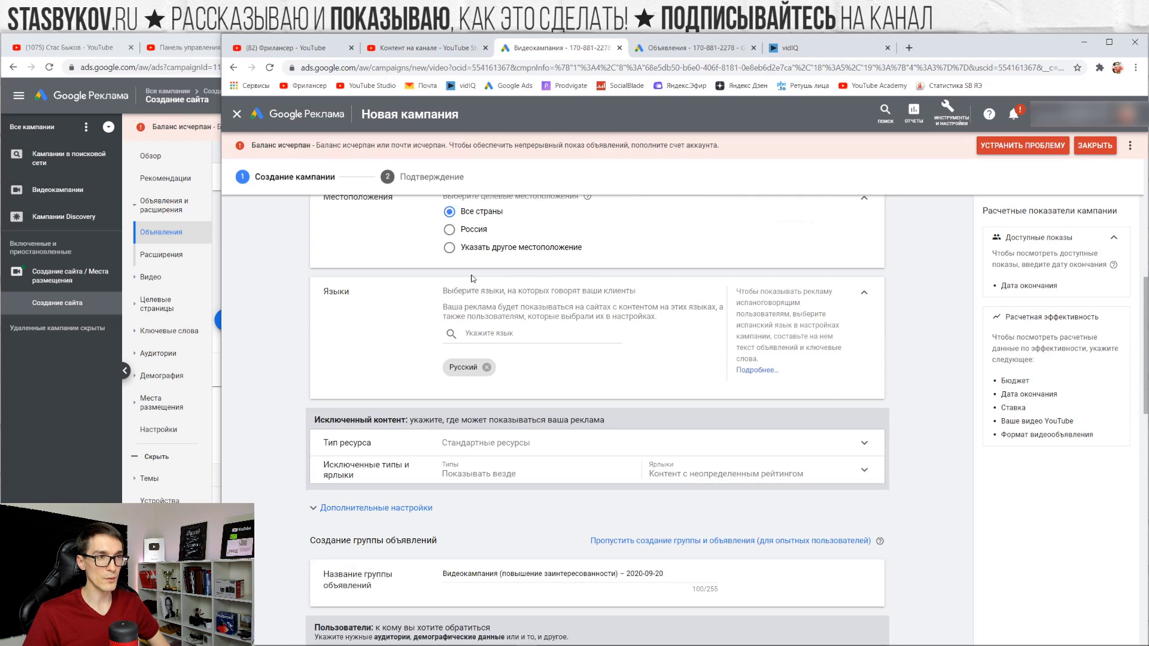
{"action": "scroll", "coordinate": [479, 276], "scroll_direction": "down", "scroll_amount": 5}
{"action": "scroll", "coordinate": [486, 270], "scroll_direction": "up", "scroll_amount": 2}
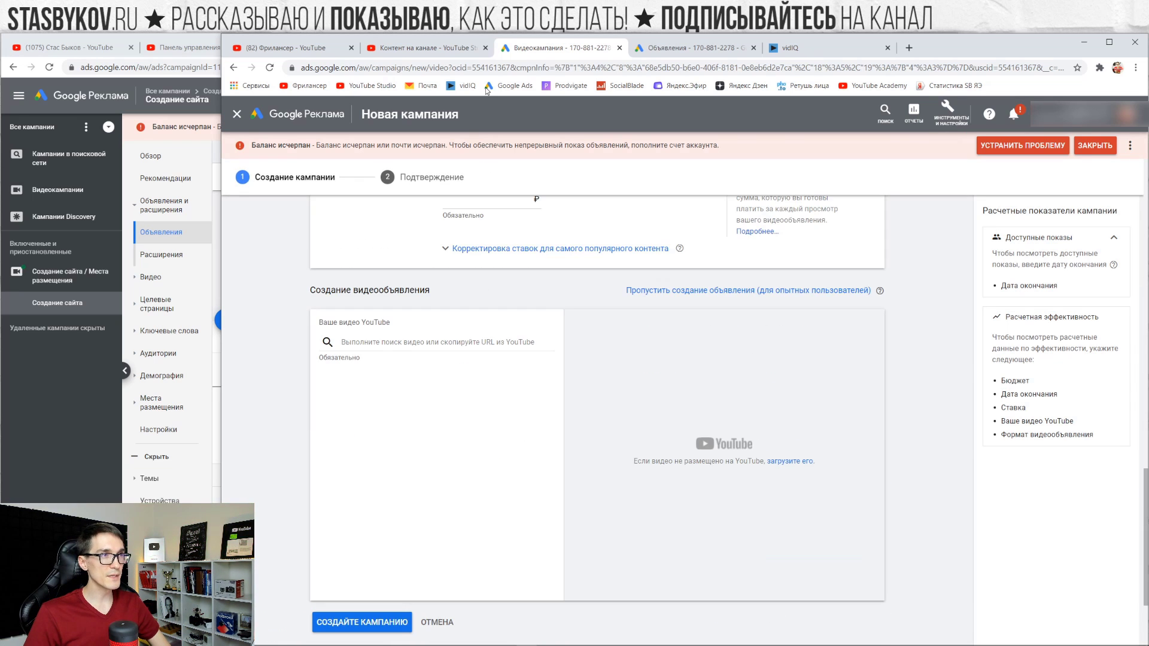
{"action": "left_click", "coordinate": [420, 50]}
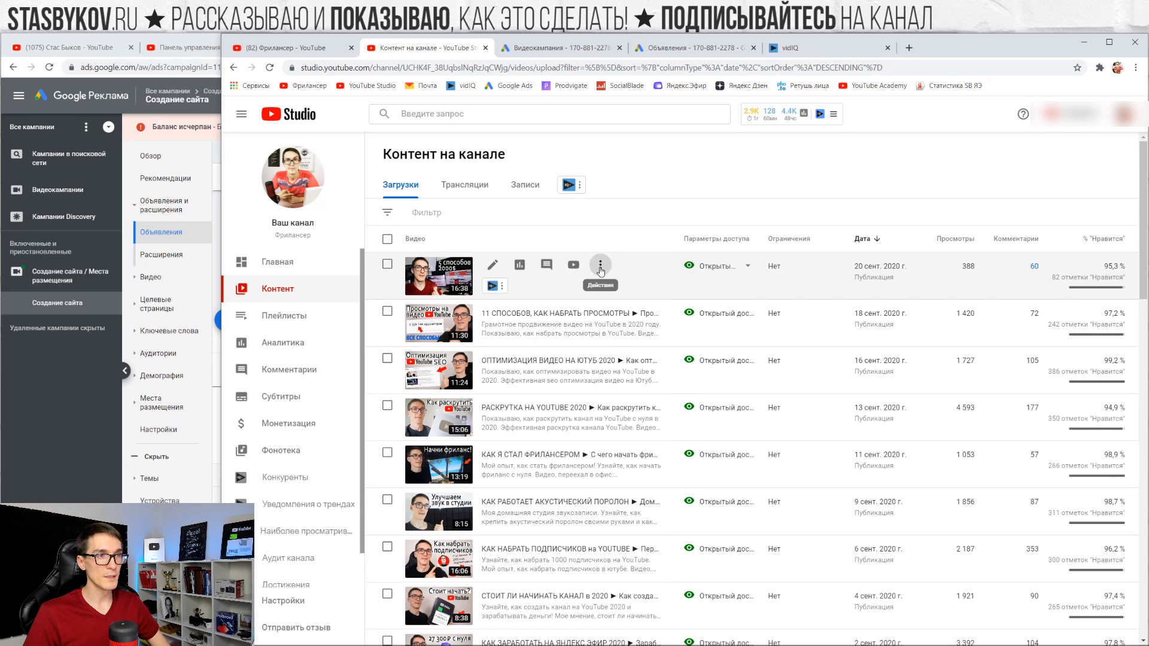
{"action": "left_click", "coordinate": [598, 277]}
{"action": "left_click", "coordinate": [565, 285]}
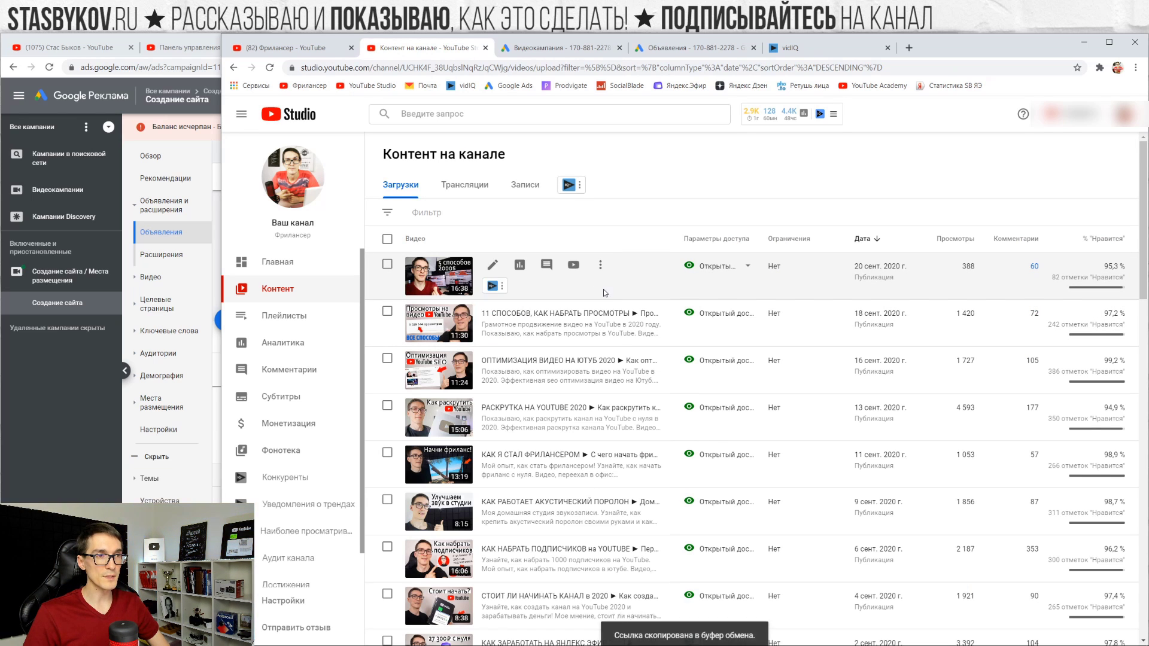
{"action": "left_click", "coordinate": [527, 49]}
{"action": "left_click", "coordinate": [417, 342]}
{"action": "key", "text": "ctrl+v"}
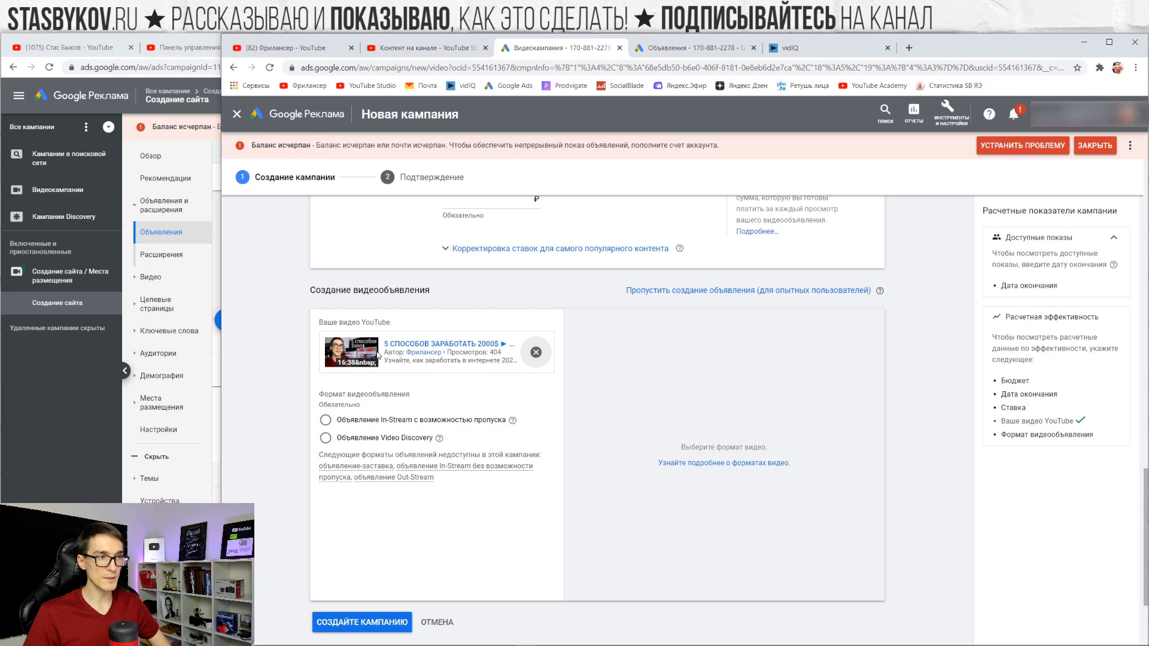
Set the video ad format to "Объявление Video Discovery" and bring the thumbnail and text fields into view.
{"action": "left_click_drag", "start_coordinate": [320, 393], "coordinate": [394, 395]}
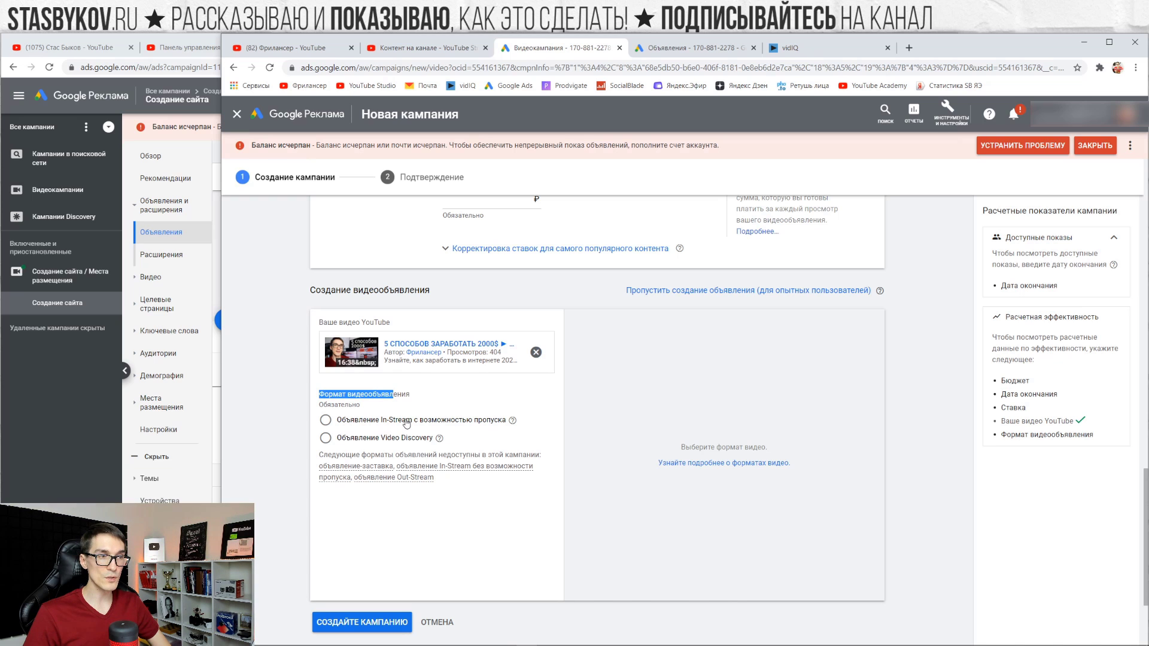
{"action": "left_click", "coordinate": [410, 441]}
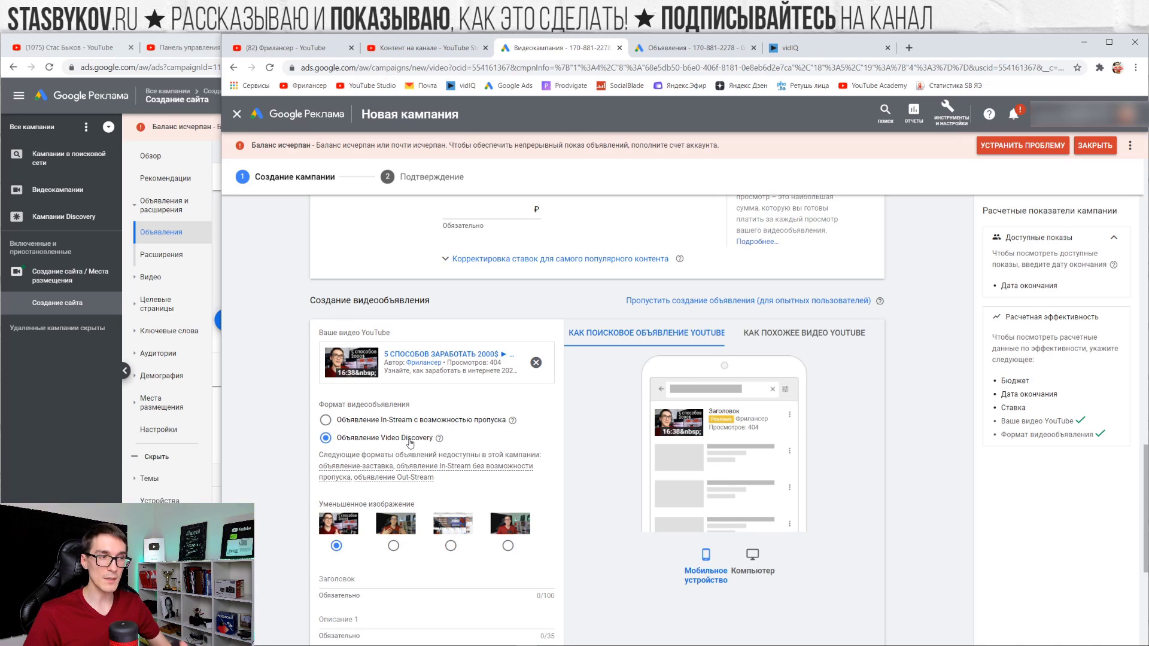
{"action": "scroll", "coordinate": [410, 443], "scroll_direction": "down", "scroll_amount": 3}
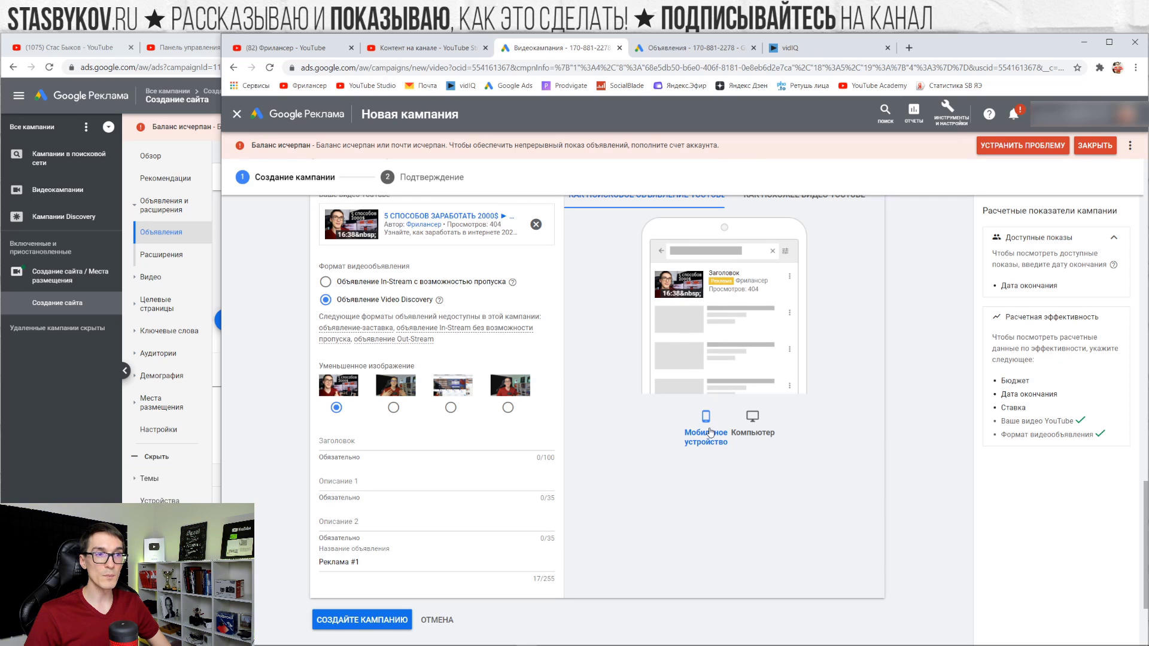
Show the computer preview of the ad and set its headline to "5 способов заработать деньги".
{"action": "left_click", "coordinate": [755, 432]}
{"action": "left_click", "coordinate": [374, 443]}
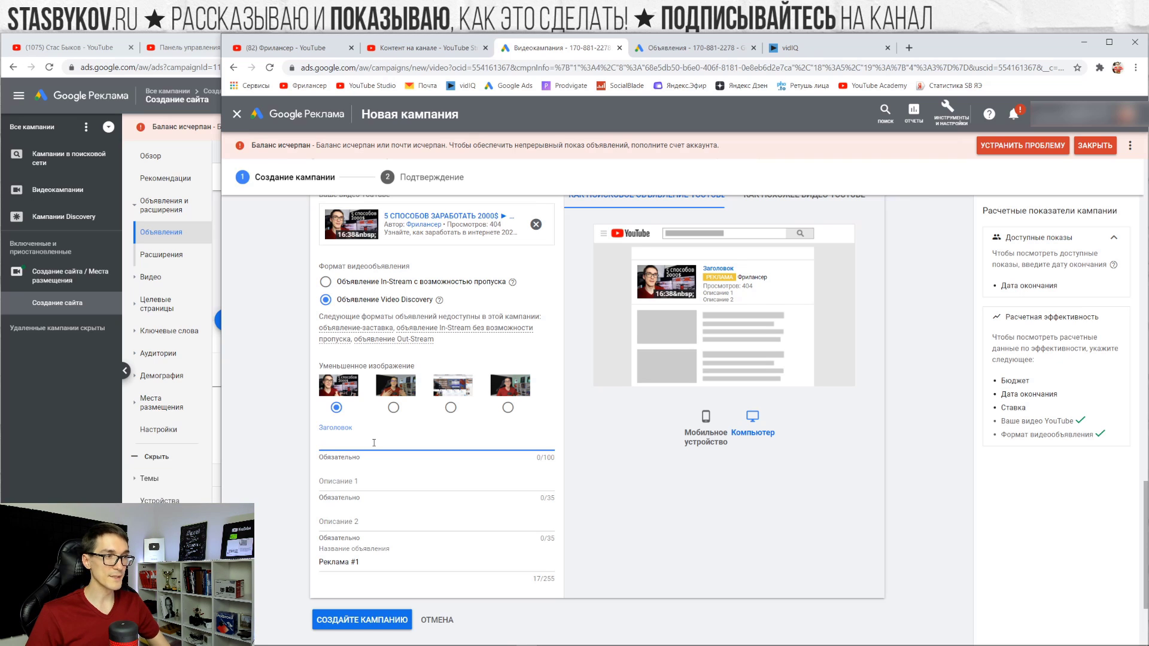
{"action": "type", "text": "5 способов зарабо"}
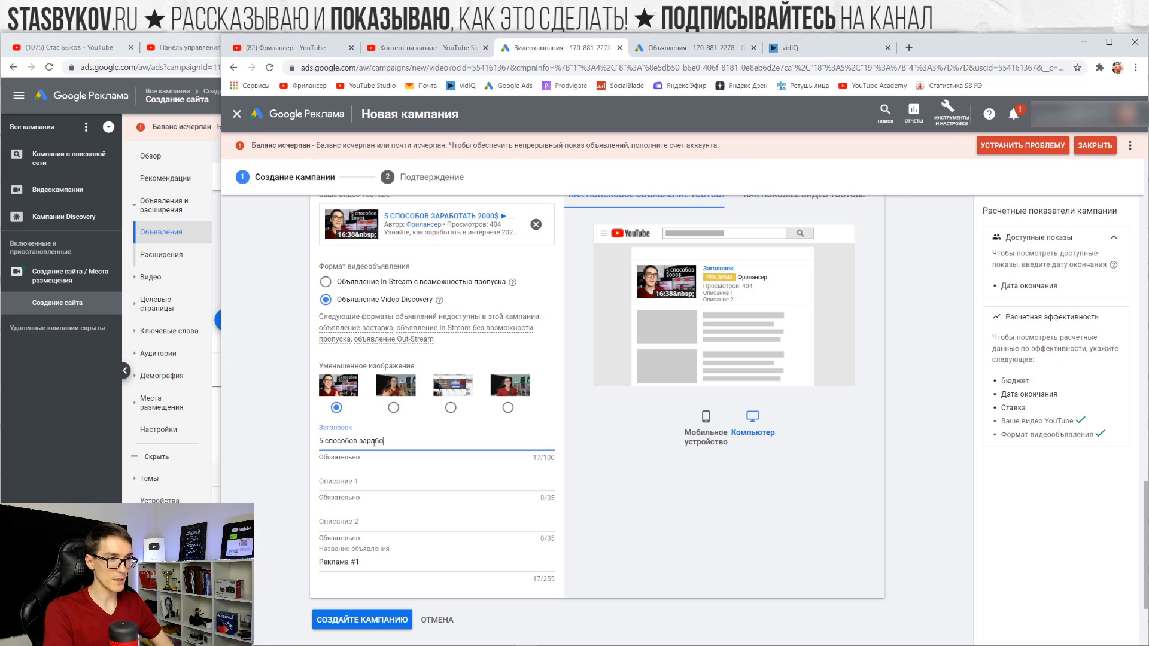
{"action": "type", "text": "тать деньг"}
{"action": "type", "text": "ьги"}
{"action": "key", "text": "Tab"}
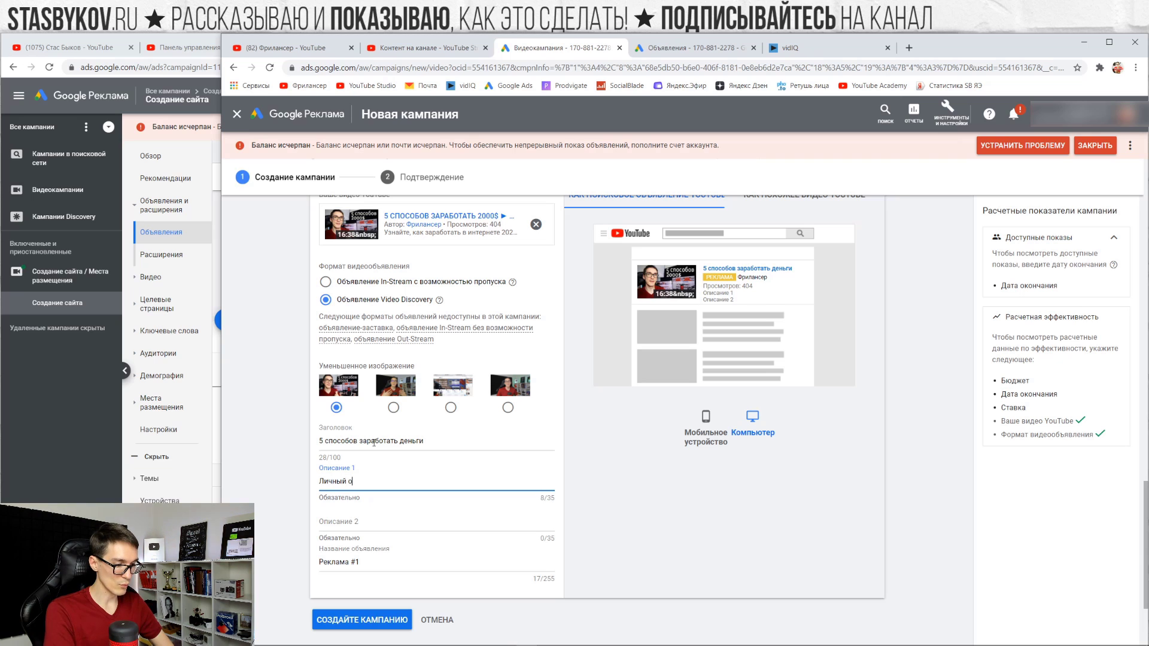
Fill in the two ad descriptions with "Личный опыт, как заработать" and "Деньги в интернете".
{"action": "type", "text": ", как заработать"}
{"action": "key", "text": "Tab"}
{"action": "type", "text": "Деньги в интернете"}
{"action": "left_click", "coordinate": [731, 537]}
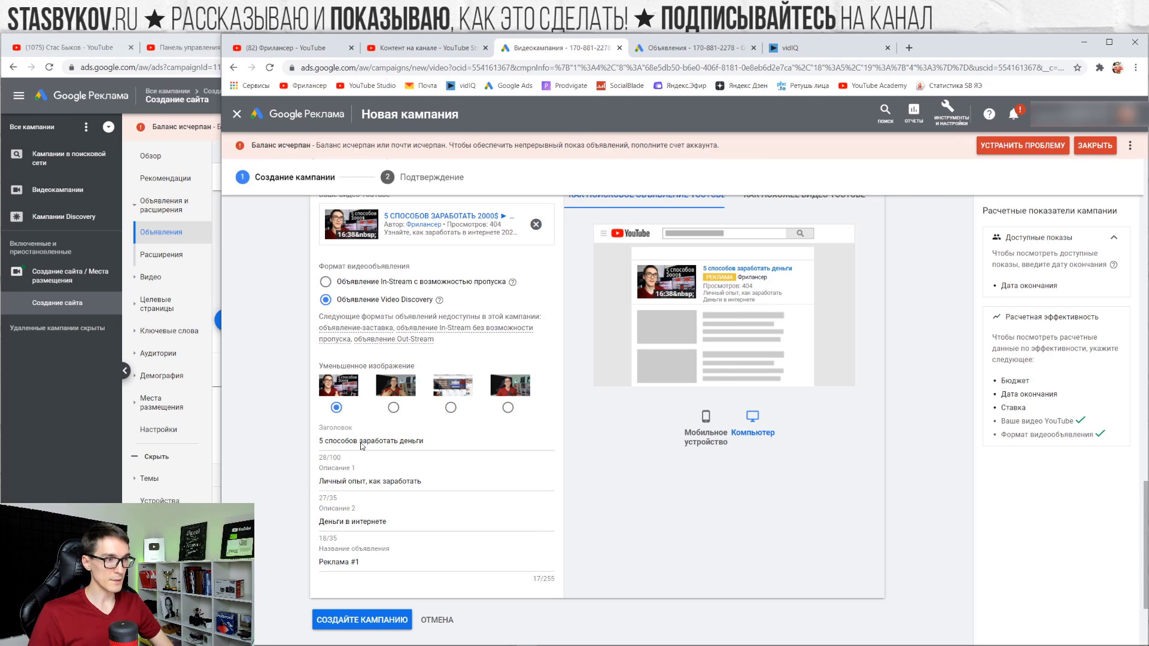
Copy the newest video's ID from its YouTube Studio page address and replace the ad name with mSxJo6F4YSo.
{"action": "scroll", "coordinate": [350, 513], "scroll_direction": "down", "scroll_amount": 1}
{"action": "left_click_drag", "start_coordinate": [372, 498], "coordinate": [318, 493]}
{"action": "left_click", "coordinate": [423, 53]}
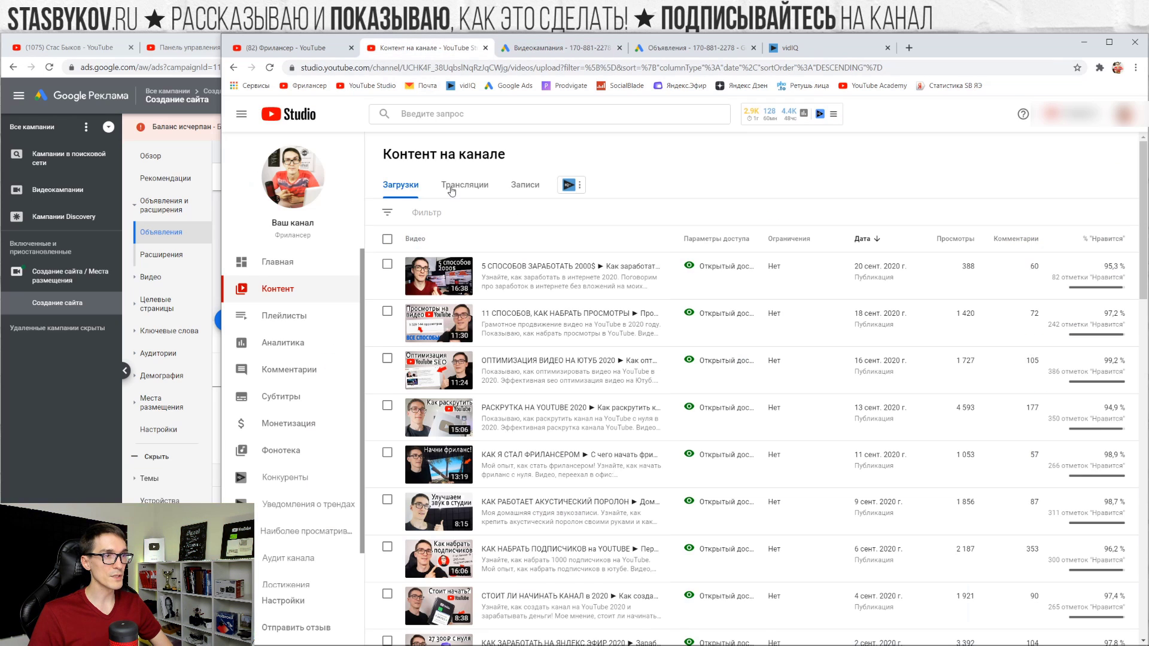
{"action": "mouse_move", "coordinate": [492, 265]}
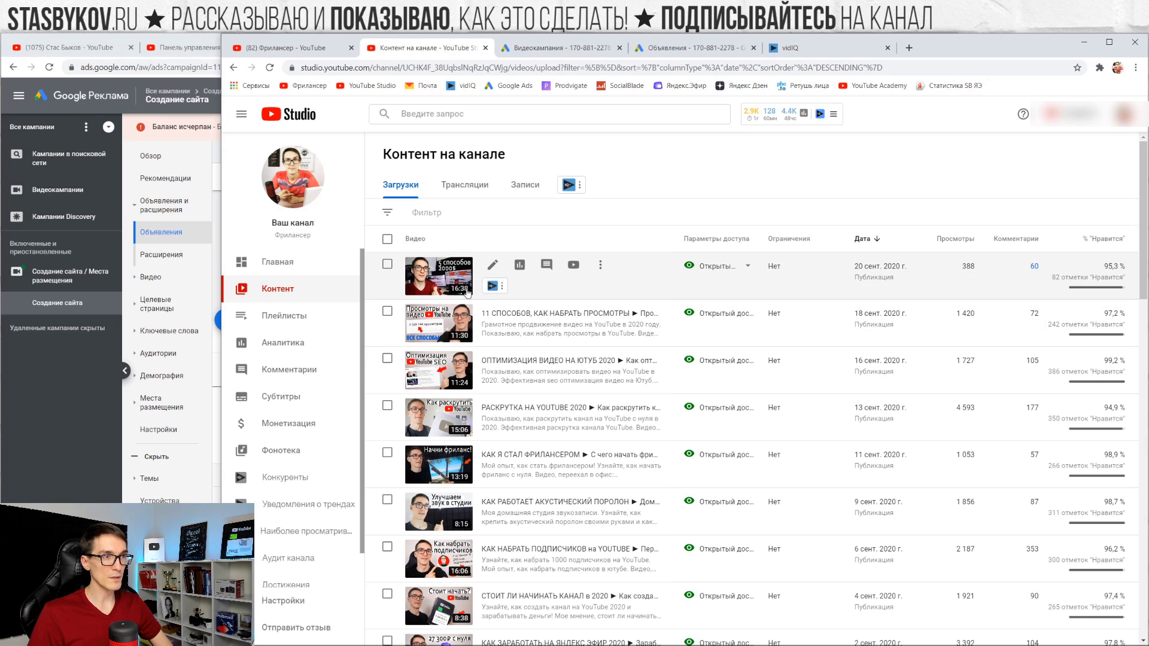
{"action": "left_click", "coordinate": [493, 266]}
{"action": "left_click_drag", "start_coordinate": [395, 67], "coordinate": [442, 67]}
{"action": "key", "text": "ctrl+c"}
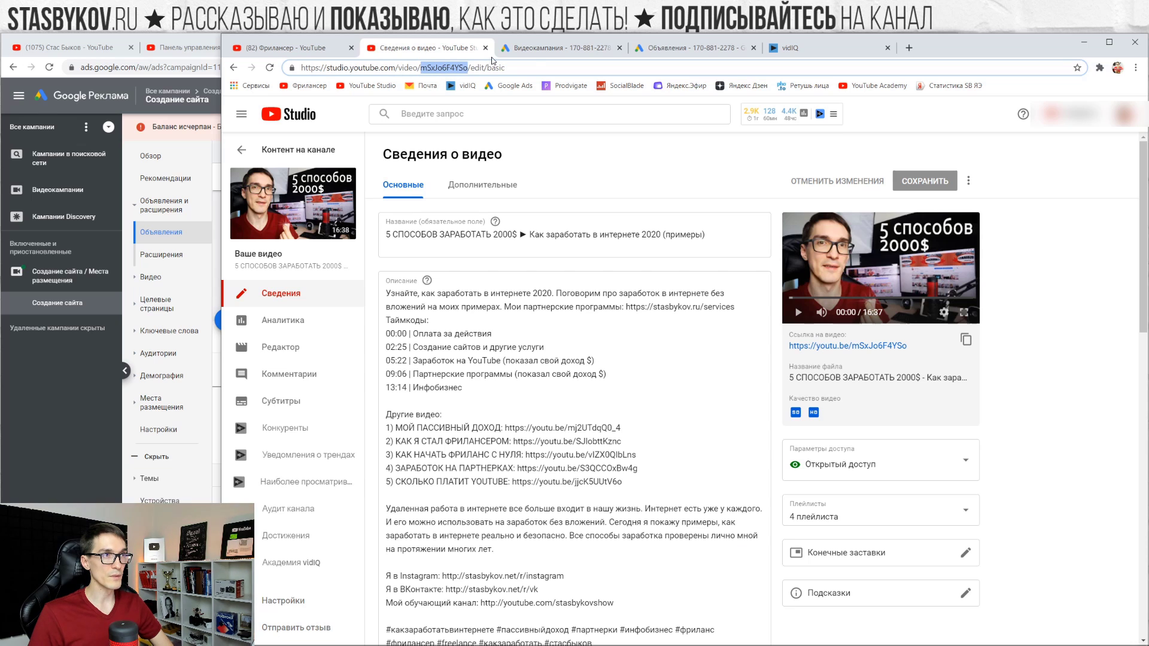
{"action": "left_click", "coordinate": [519, 52]}
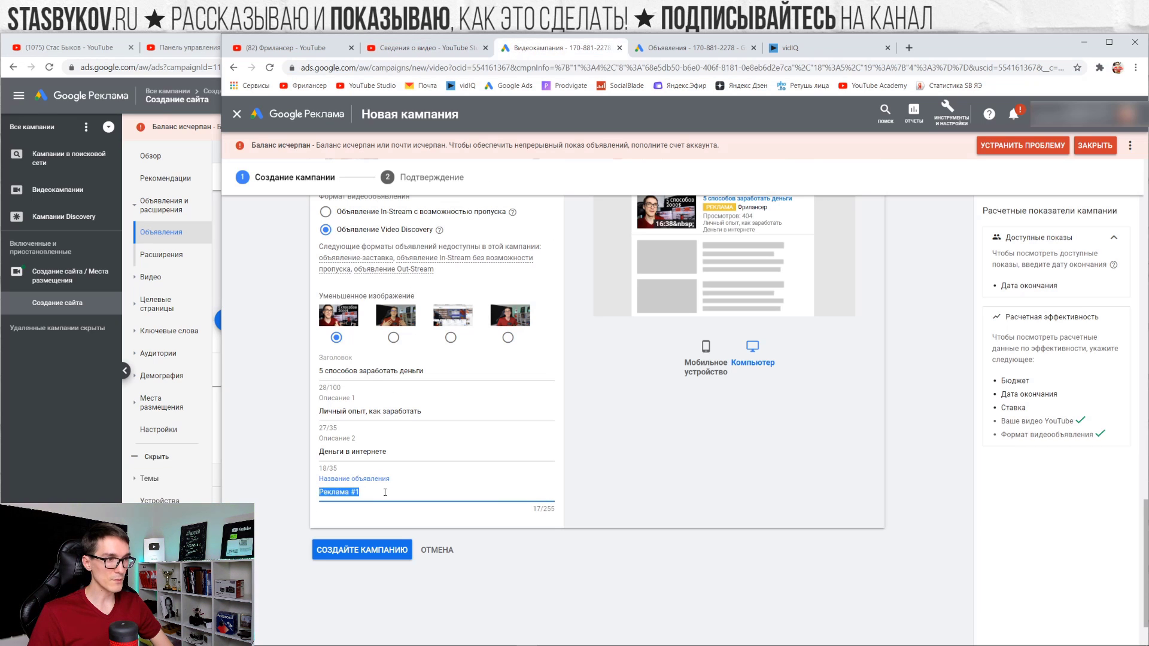
{"action": "key", "text": "ctrl+v"}
{"action": "left_click", "coordinate": [639, 517]}
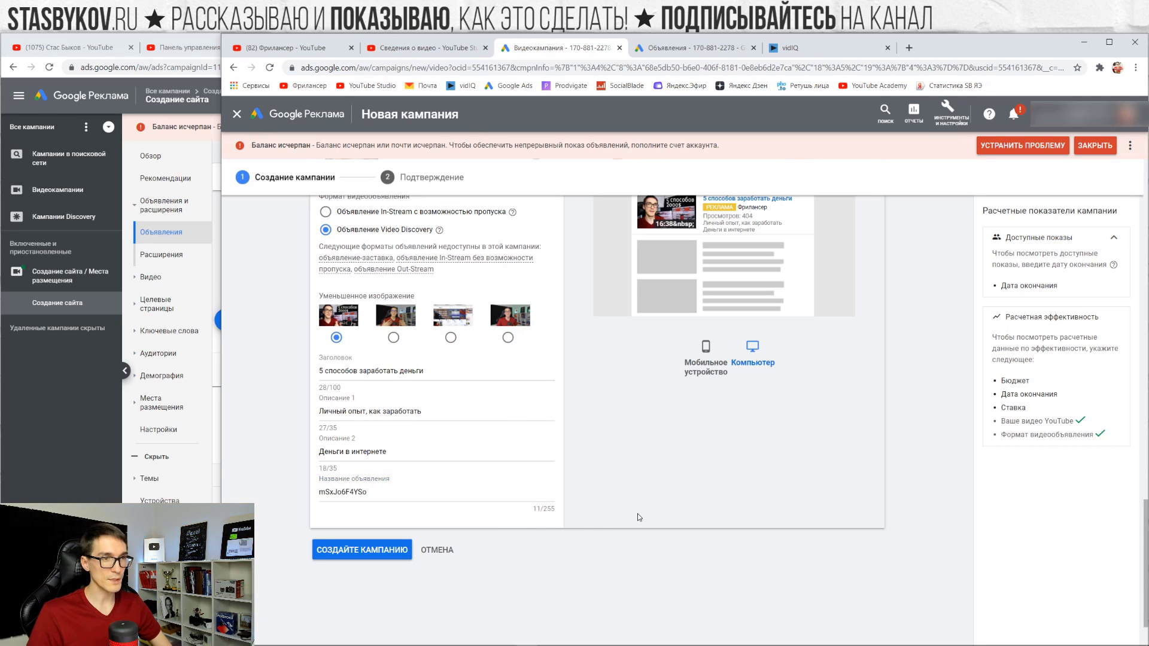
Try the fourth thumbnail for the video ad and switch back to the first one.
{"action": "scroll", "coordinate": [632, 476], "scroll_direction": "up", "scroll_amount": 3}
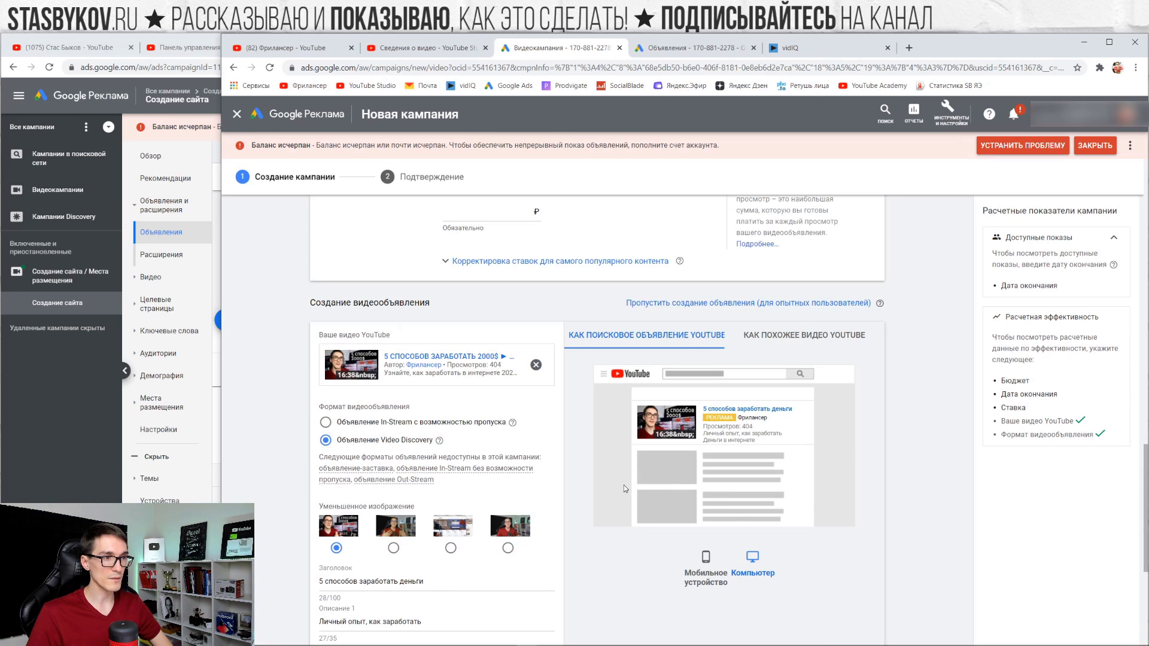
{"action": "scroll", "coordinate": [501, 450], "scroll_direction": "down", "scroll_amount": 3}
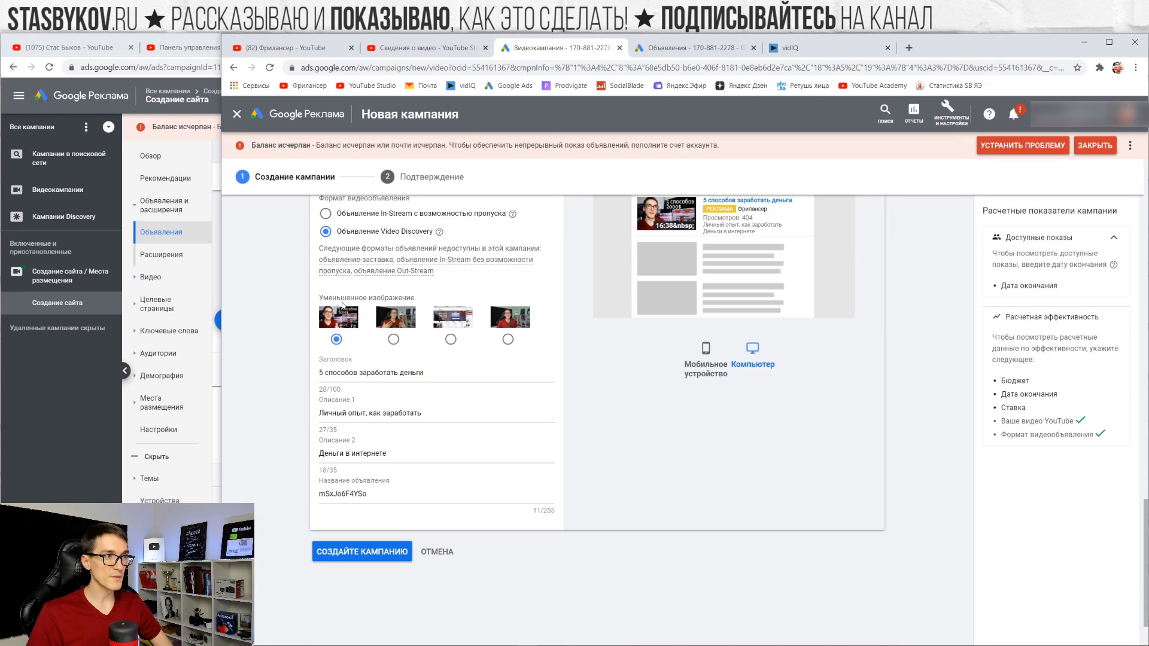
{"action": "scroll", "coordinate": [396, 405], "scroll_direction": "up", "scroll_amount": 2}
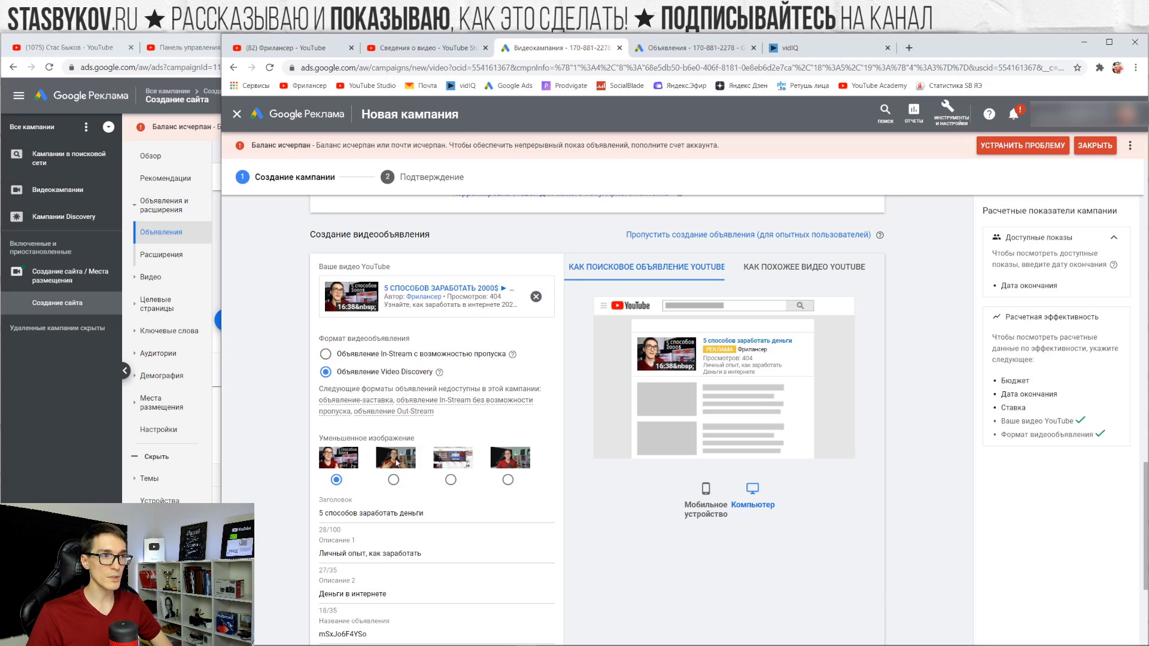
{"action": "left_click", "coordinate": [511, 474]}
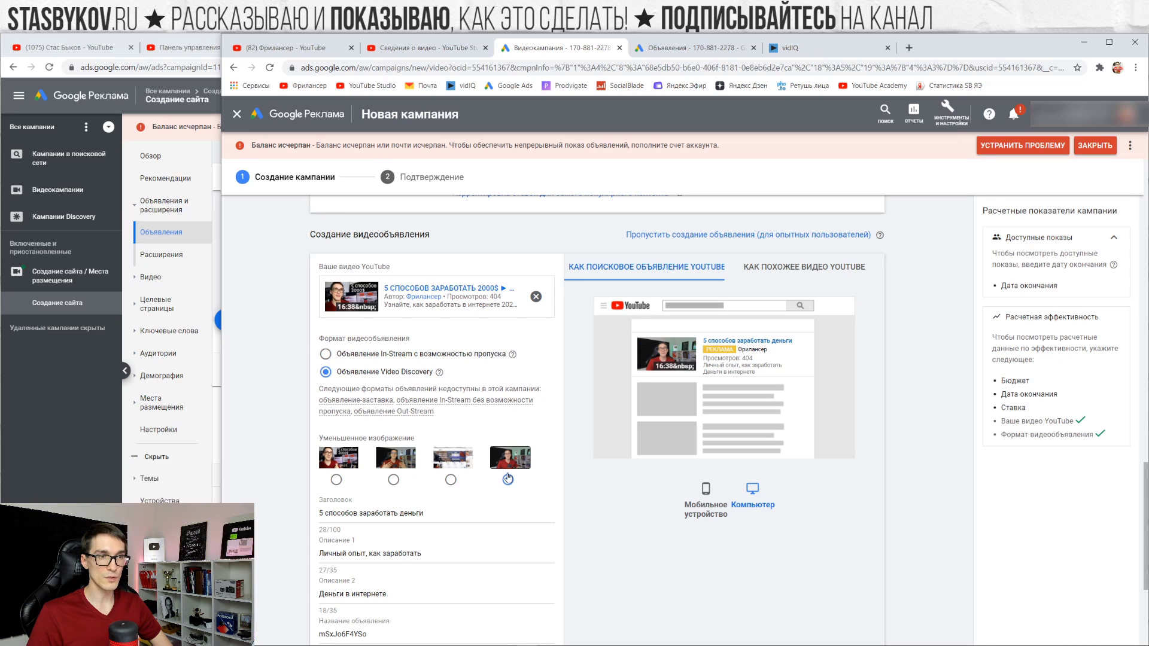
{"action": "left_click", "coordinate": [337, 480]}
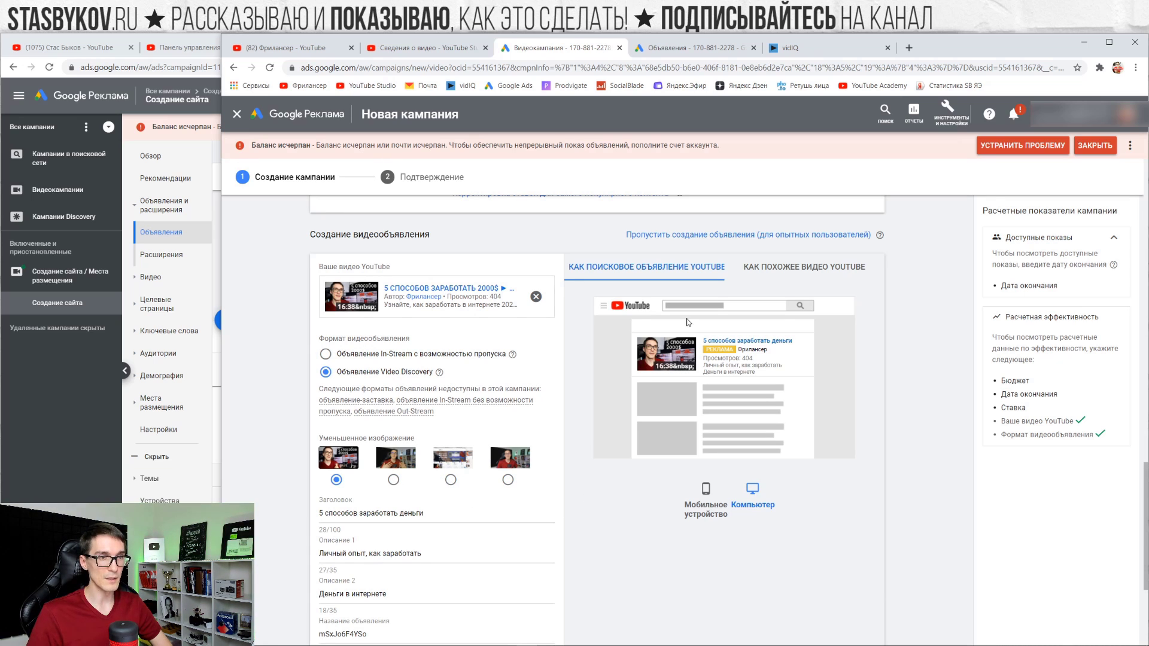
Show the mobile preview of the ad and append "| 18+" to the headline.
{"action": "left_click", "coordinate": [705, 492]}
{"action": "scroll", "coordinate": [714, 476], "scroll_direction": "up", "scroll_amount": 2}
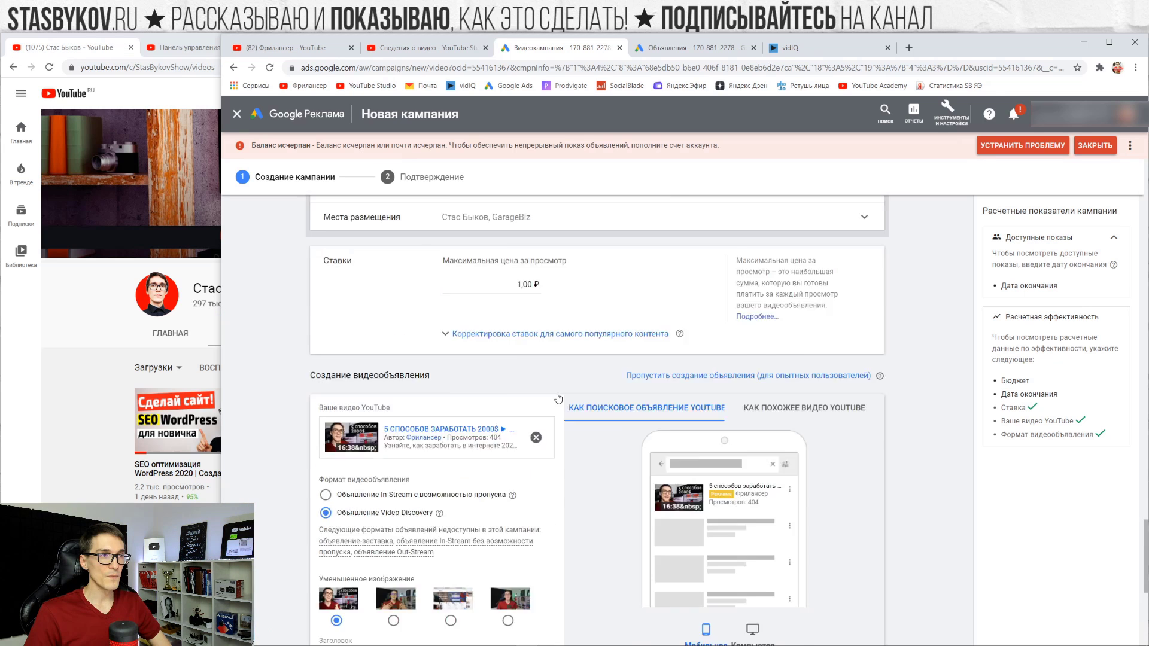
{"action": "scroll", "coordinate": [422, 429], "scroll_direction": "down", "scroll_amount": 3}
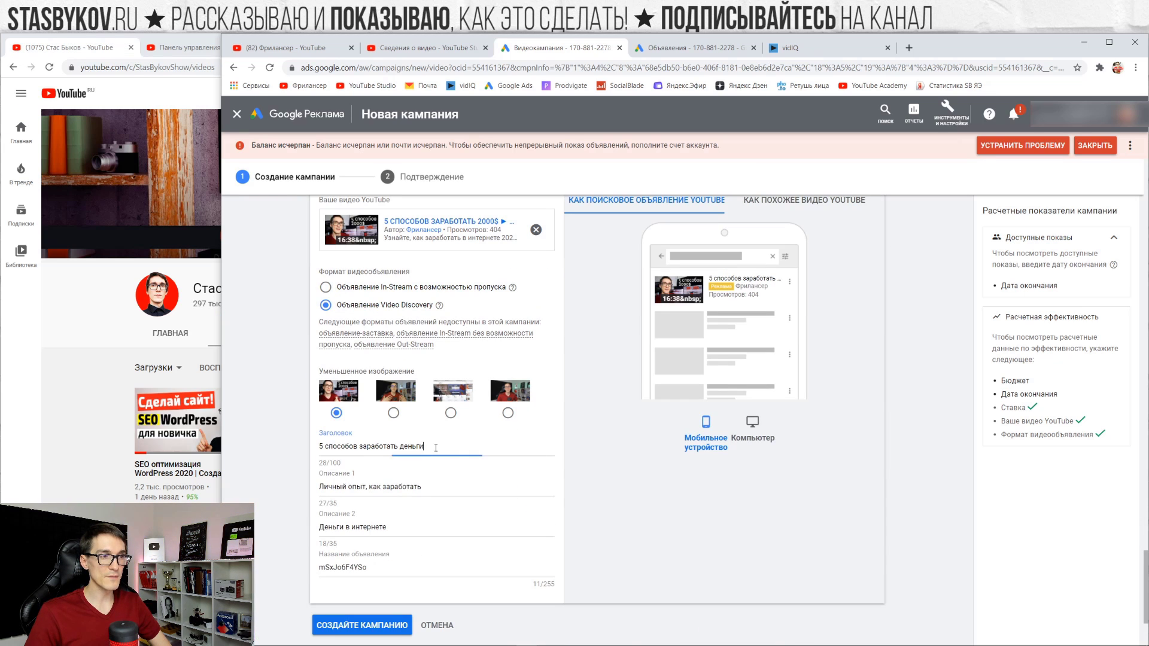
{"action": "type", "text": "| 18+"}
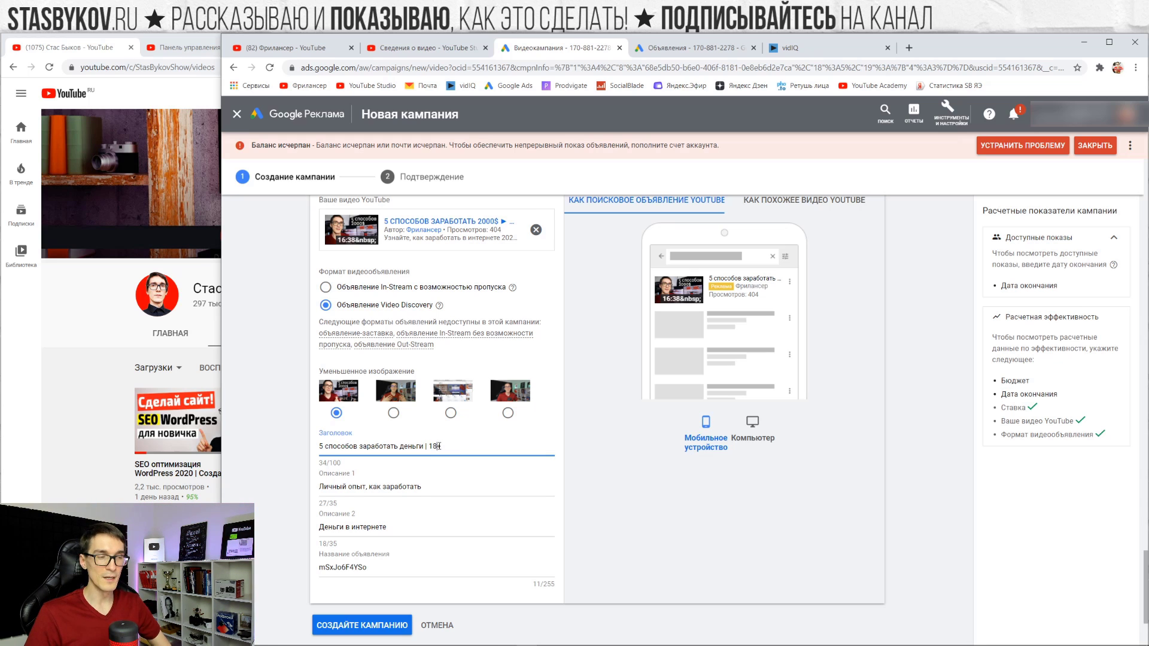
Copy "| 18+" from the headline and append it to both ad descriptions.
{"action": "left_click_drag", "start_coordinate": [447, 449], "coordinate": [430, 446]}
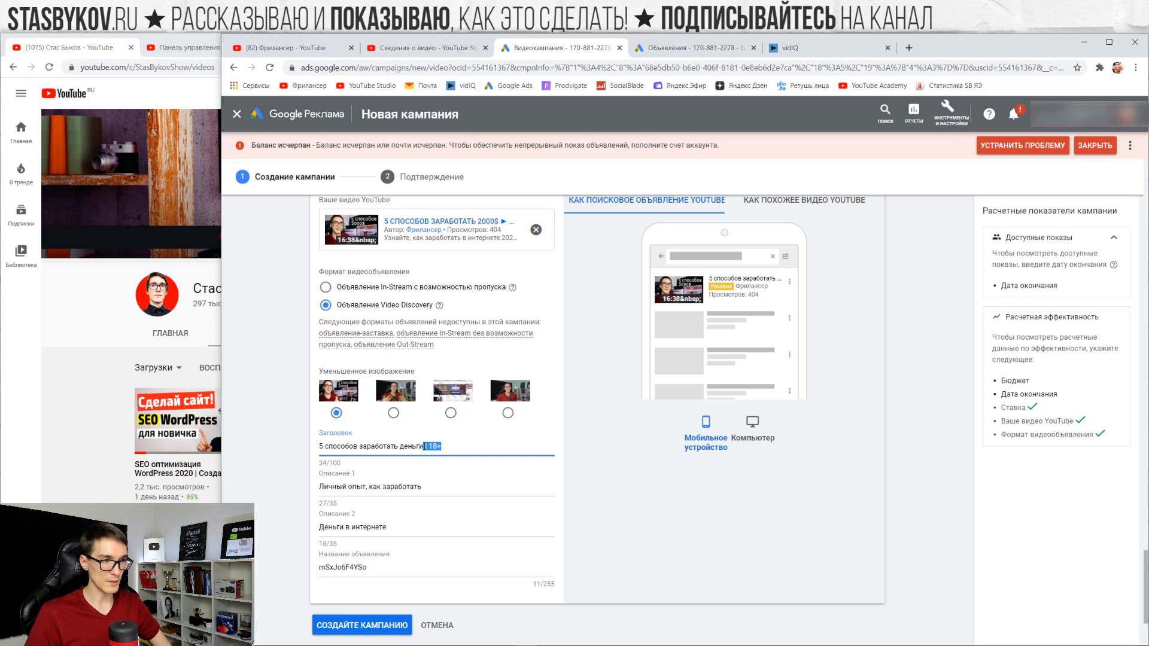
{"action": "key", "text": "ctrl+c"}
{"action": "left_click", "coordinate": [441, 488]}
{"action": "key", "text": "ctrl+v"}
{"action": "left_click", "coordinate": [419, 527]}
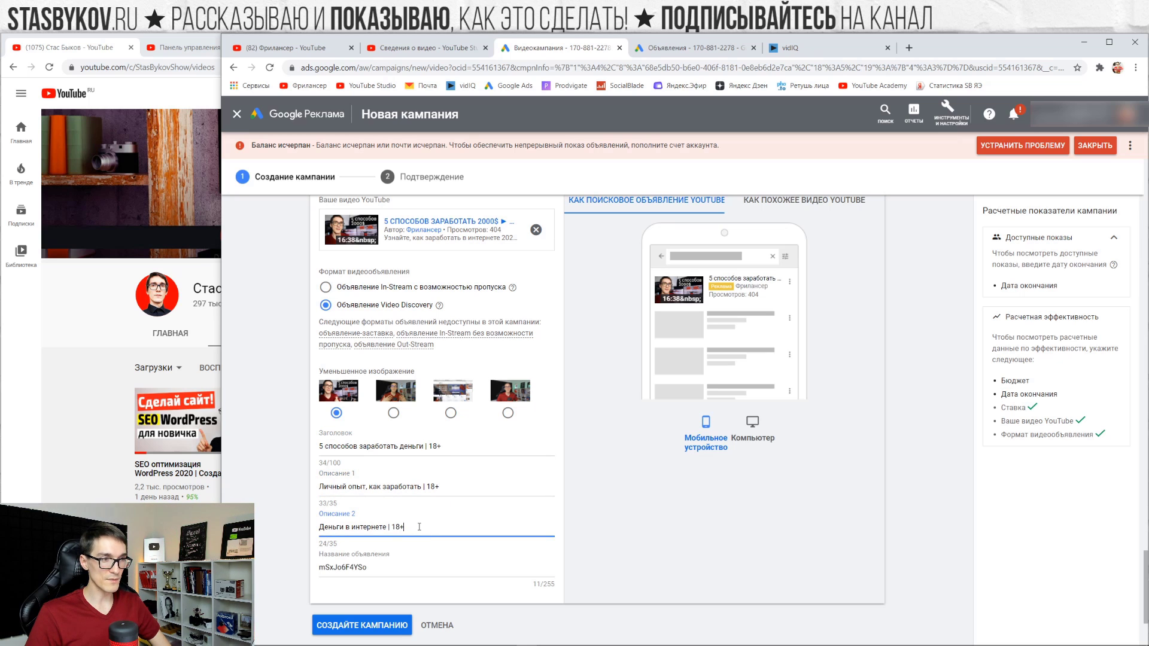
Remove "| 18+" from both ad descriptions, keeping it in the headline.
{"action": "left_click", "coordinate": [455, 489]}
{"action": "left_click", "coordinate": [406, 529]}
{"action": "left_click_drag", "start_coordinate": [390, 528], "coordinate": [386, 528]}
{"action": "key", "text": "BackSpace"}
{"action": "left_click_drag", "start_coordinate": [439, 487], "coordinate": [429, 487]}
{"action": "key", "text": "BackSpace"}
{"action": "left_click", "coordinate": [464, 449]}
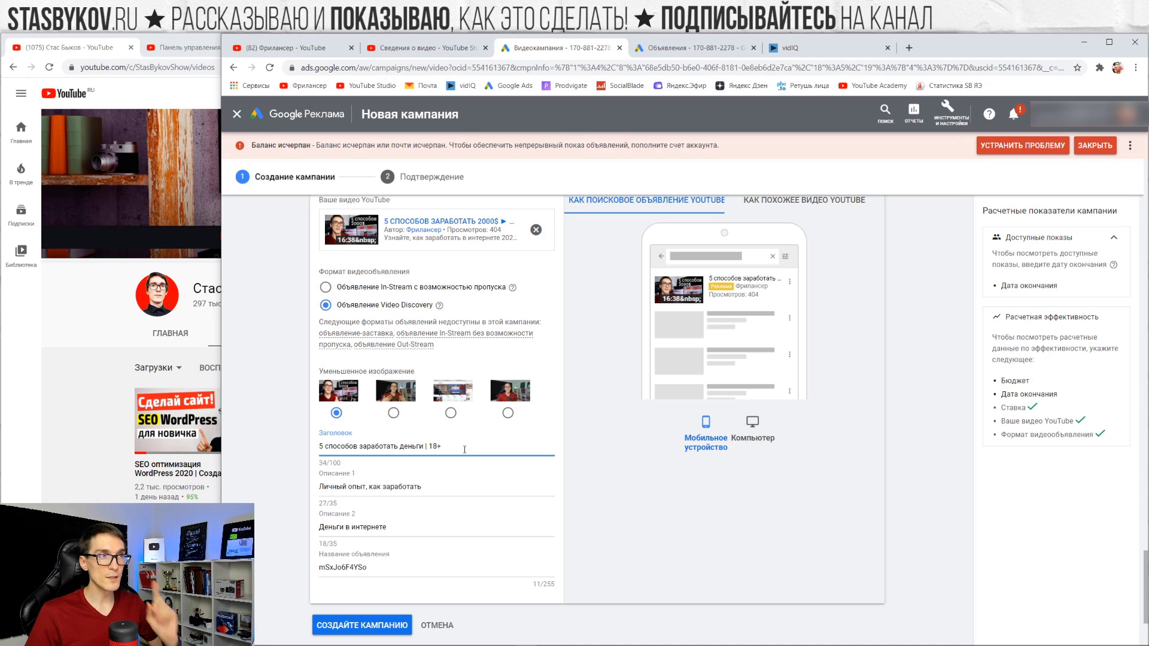
Try adding "18+" to the video's title in YouTube Studio, remove it and return to the ad headline in Google Ads.
{"action": "left_click", "coordinate": [430, 49]}
{"action": "left_click", "coordinate": [723, 287]}
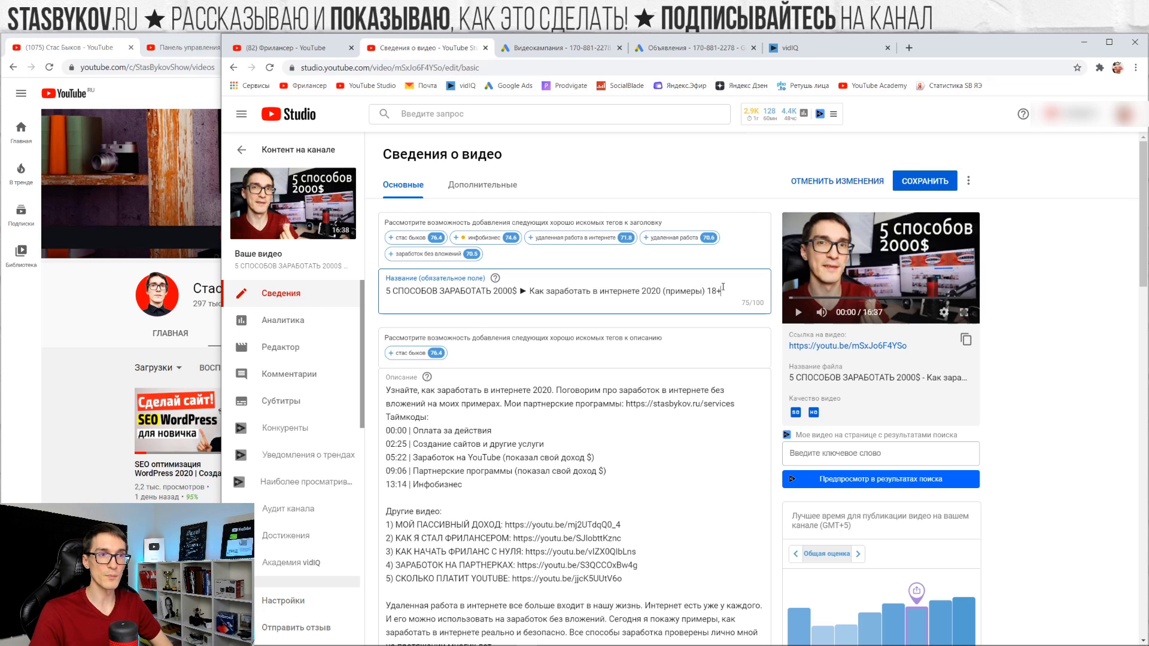
{"action": "left_click_drag", "start_coordinate": [707, 291], "coordinate": [741, 304]}
{"action": "key", "text": "BackSpace"}
{"action": "left_click", "coordinate": [566, 50]}
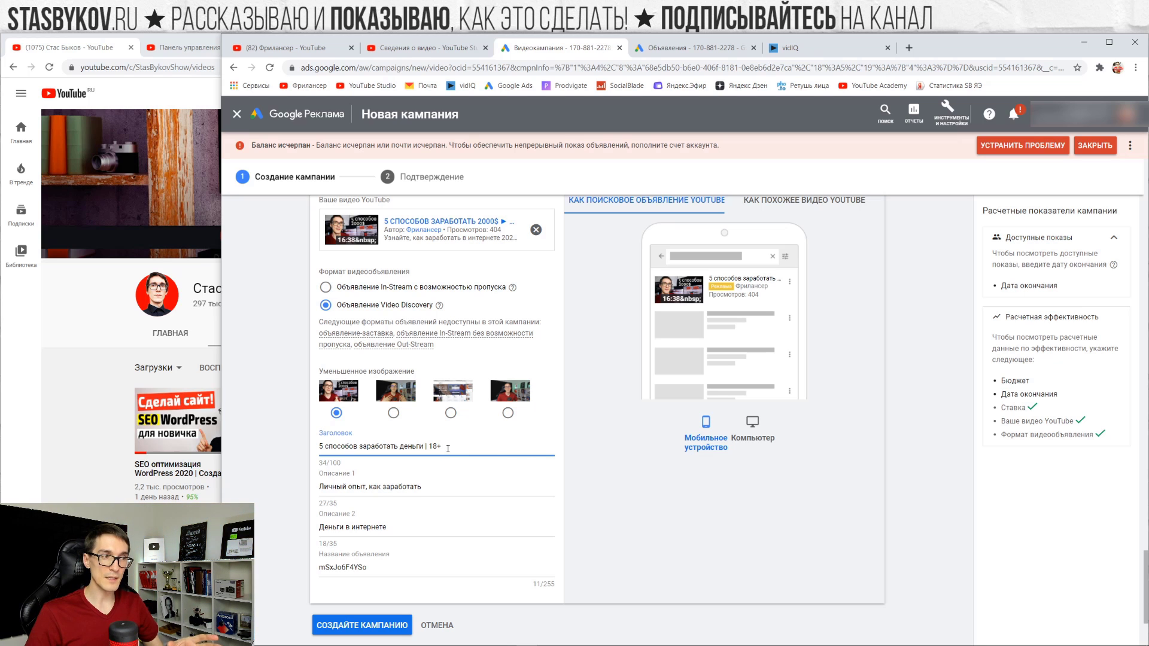
{"action": "left_click_drag", "start_coordinate": [444, 448], "coordinate": [439, 448]}
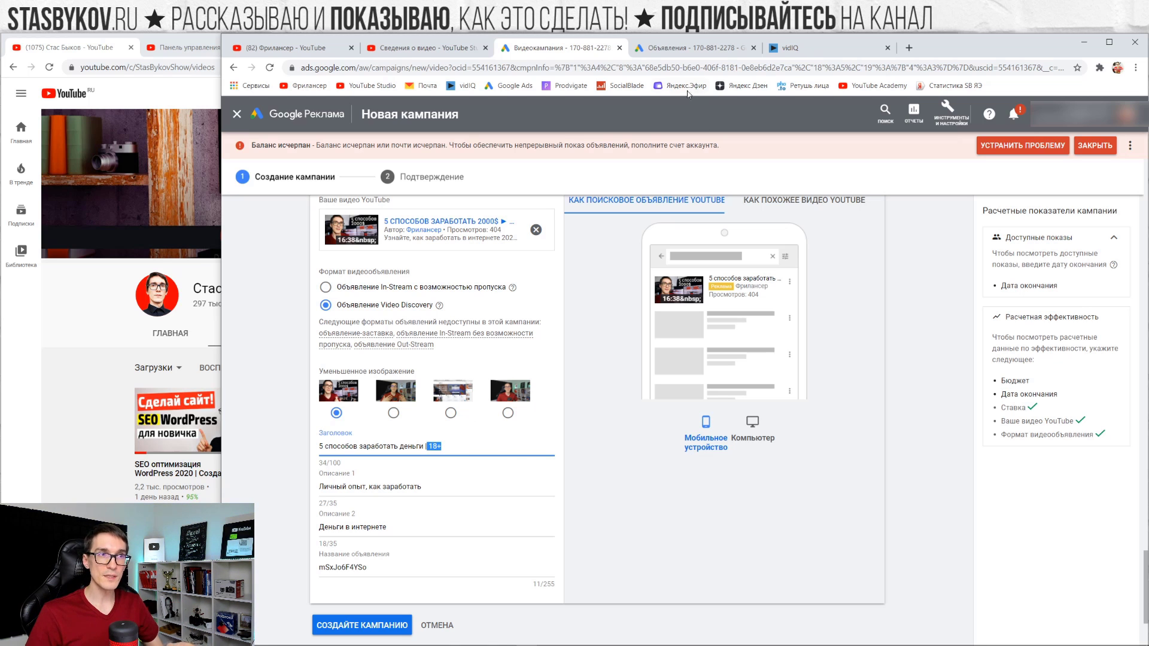
{"action": "left_click", "coordinate": [421, 48]}
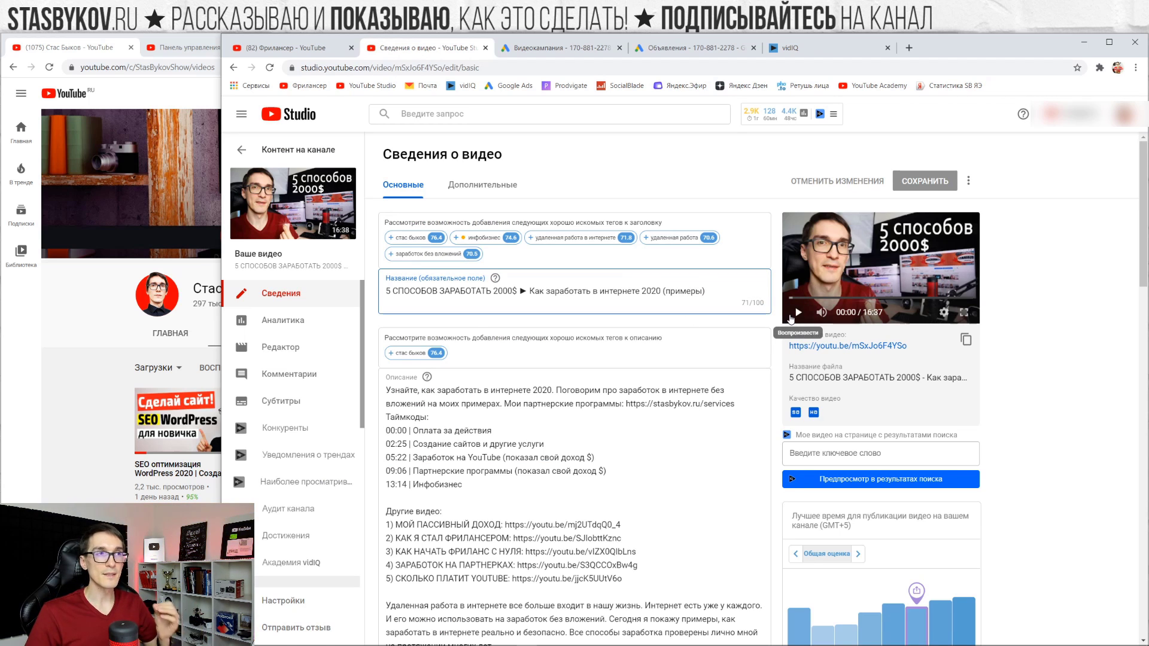
{"action": "left_click", "coordinate": [562, 47]}
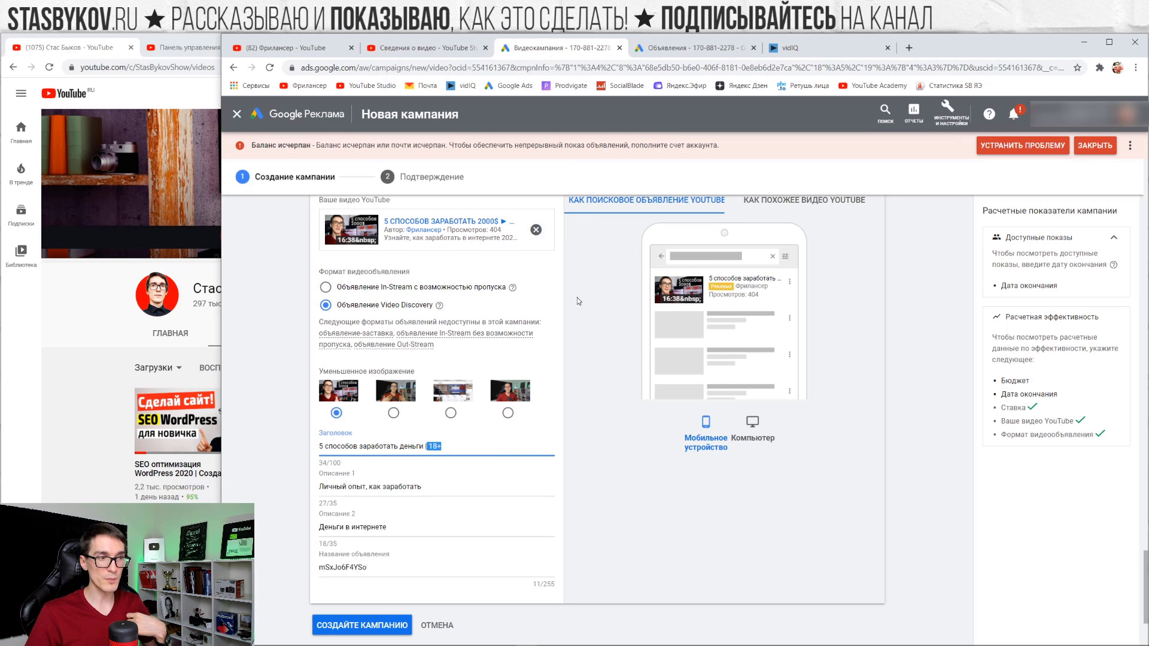
{"action": "left_click", "coordinate": [481, 446]}
Set the campaign's maximum price per view to 1,00 ₽.
{"action": "scroll", "coordinate": [481, 446], "scroll_direction": "up", "scroll_amount": 6}
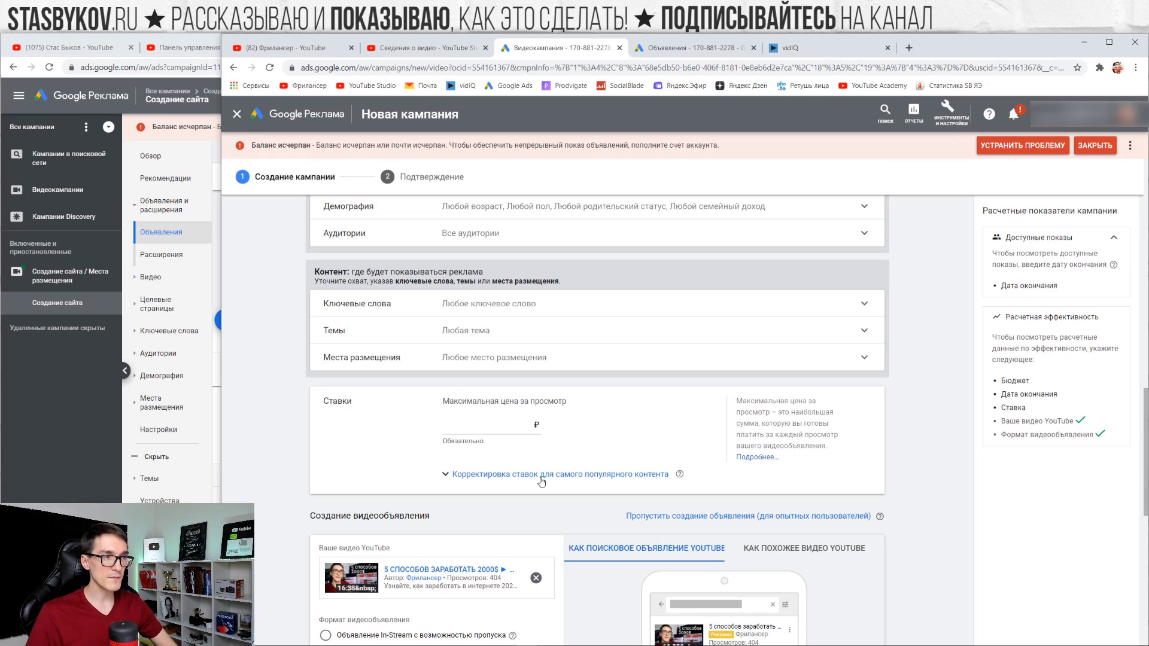
{"action": "left_click", "coordinate": [490, 429]}
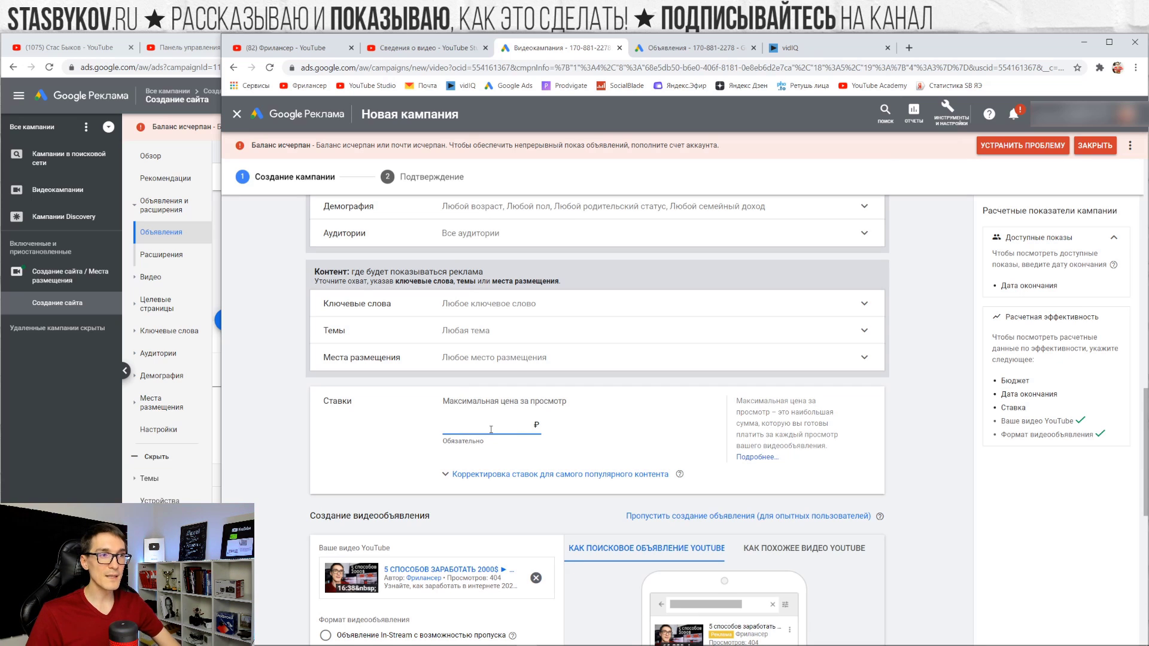
{"action": "type", "text": "1"}
{"action": "left_click", "coordinate": [554, 439]}
{"action": "left_click_drag", "start_coordinate": [528, 426], "coordinate": [521, 425]}
{"action": "type", "text": "0"}
{"action": "left_click", "coordinate": [578, 432]}
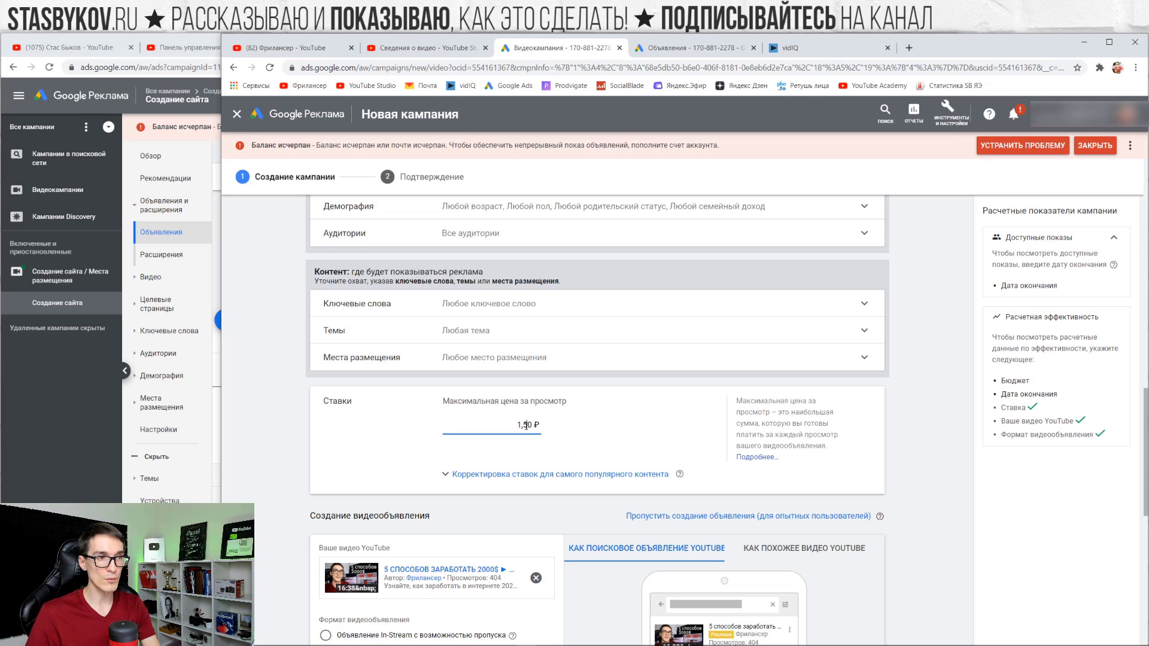
{"action": "type", "text": "0"}
{"action": "left_click", "coordinate": [573, 433]}
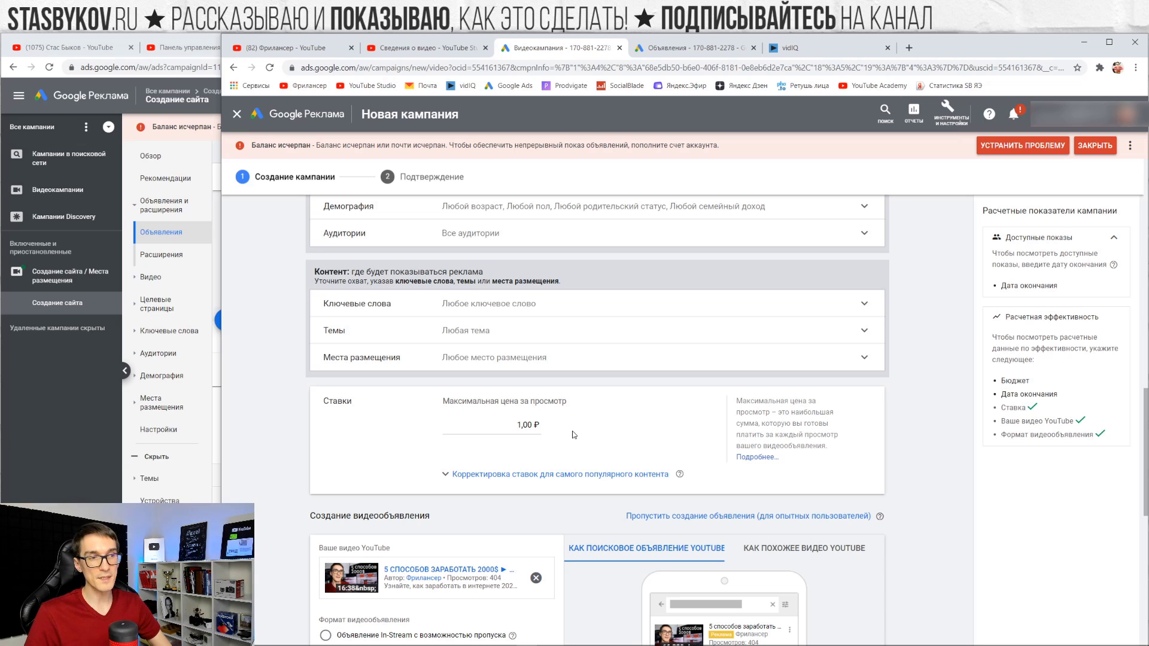
Search the ad placements for the creator's name and target the creator's own YouTube channel and GarageBiz.
{"action": "scroll", "coordinate": [359, 404], "scroll_direction": "up", "scroll_amount": 1}
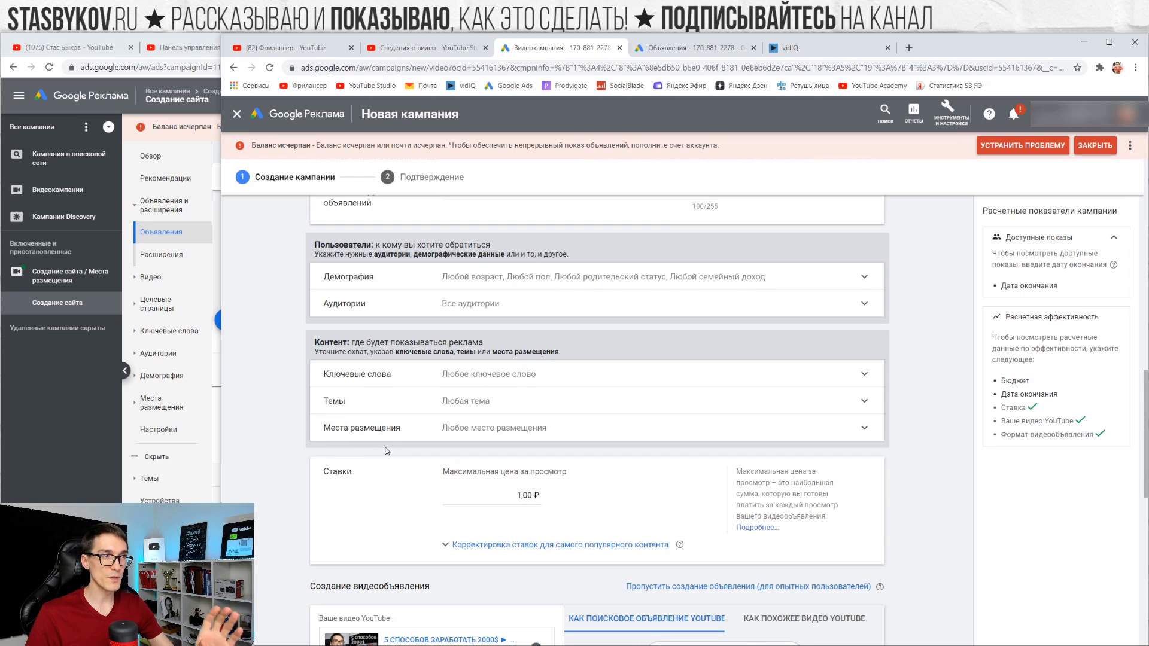
{"action": "scroll", "coordinate": [386, 451], "scroll_direction": "down", "scroll_amount": 1}
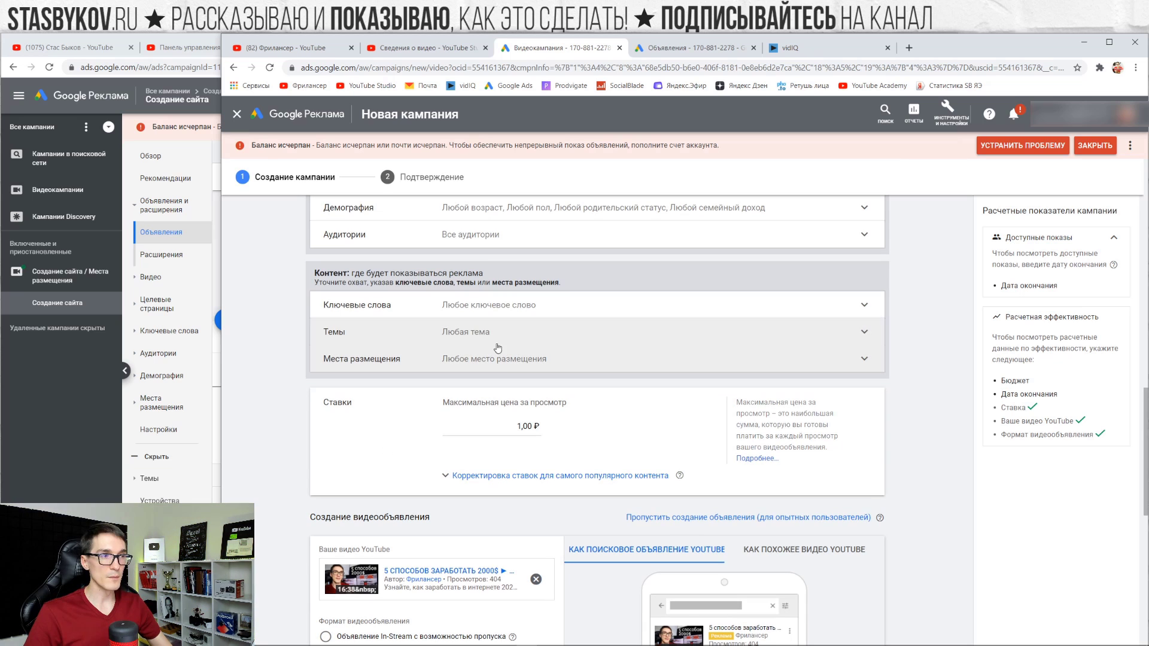
{"action": "left_click", "coordinate": [492, 360]}
{"action": "scroll", "coordinate": [419, 377], "scroll_direction": "down", "scroll_amount": 1}
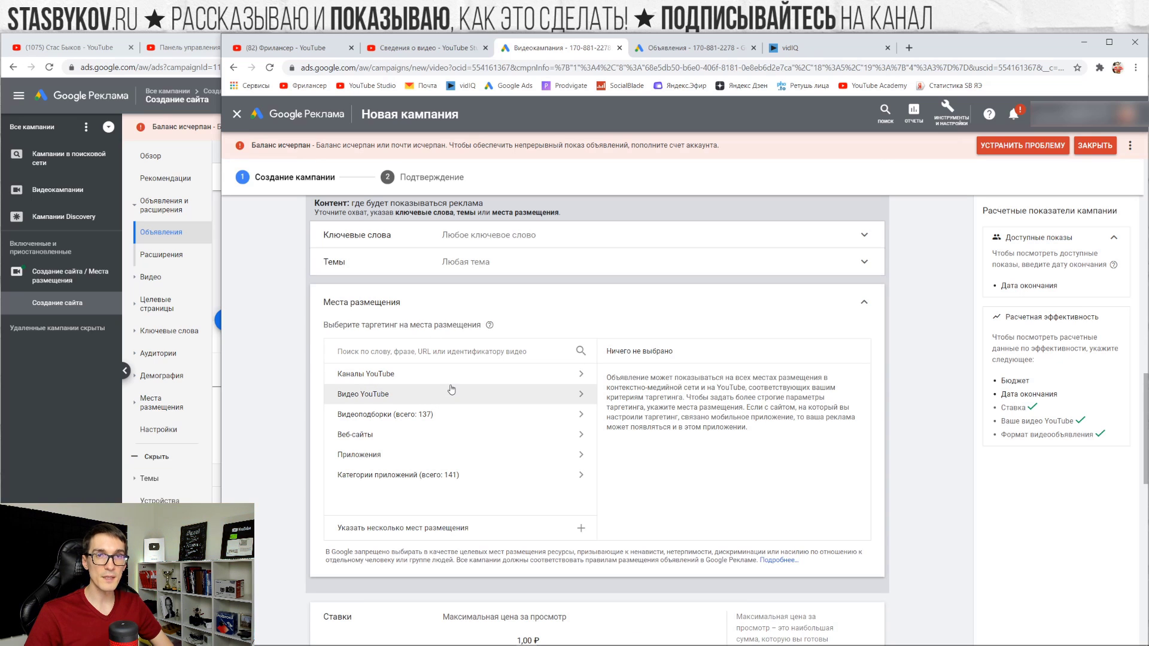
{"action": "left_click", "coordinate": [418, 353]}
{"action": "type", "text": "стас быков"}
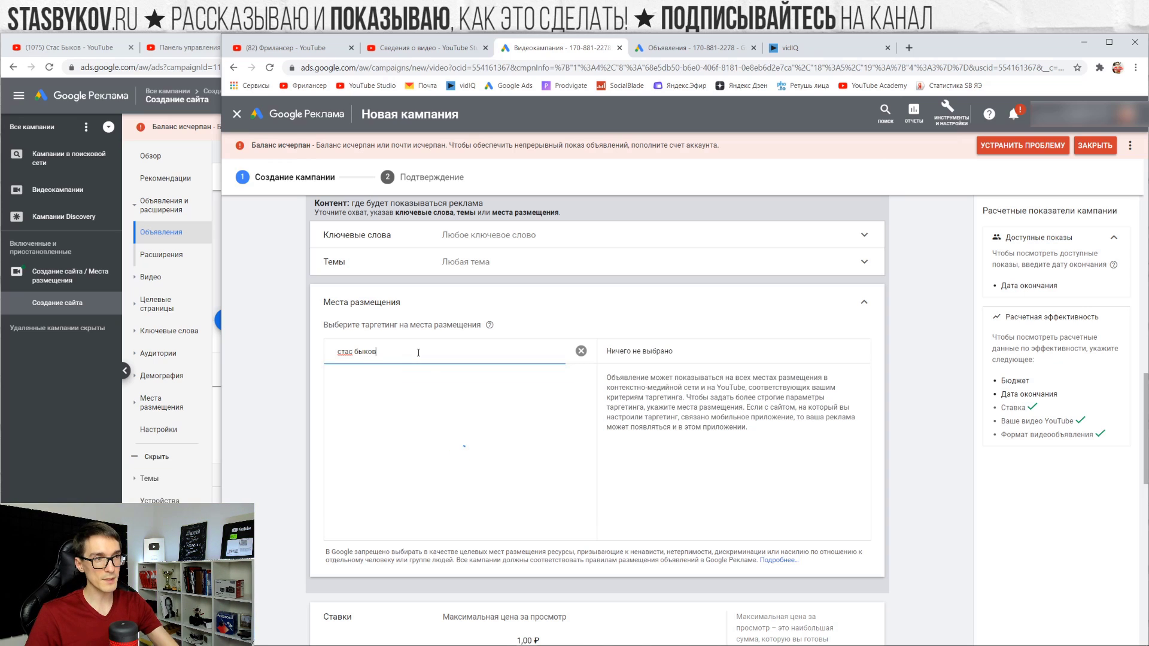
{"action": "left_click", "coordinate": [452, 395]}
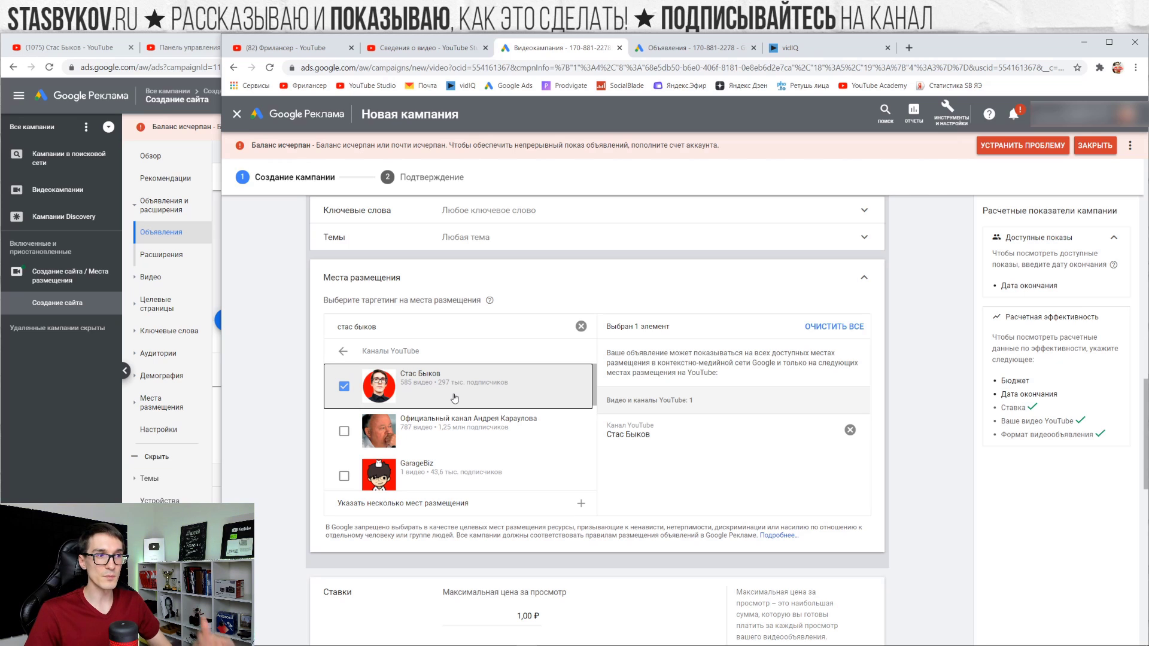
{"action": "scroll", "coordinate": [453, 400], "scroll_direction": "down", "scroll_amount": 2}
{"action": "left_click", "coordinate": [444, 419]}
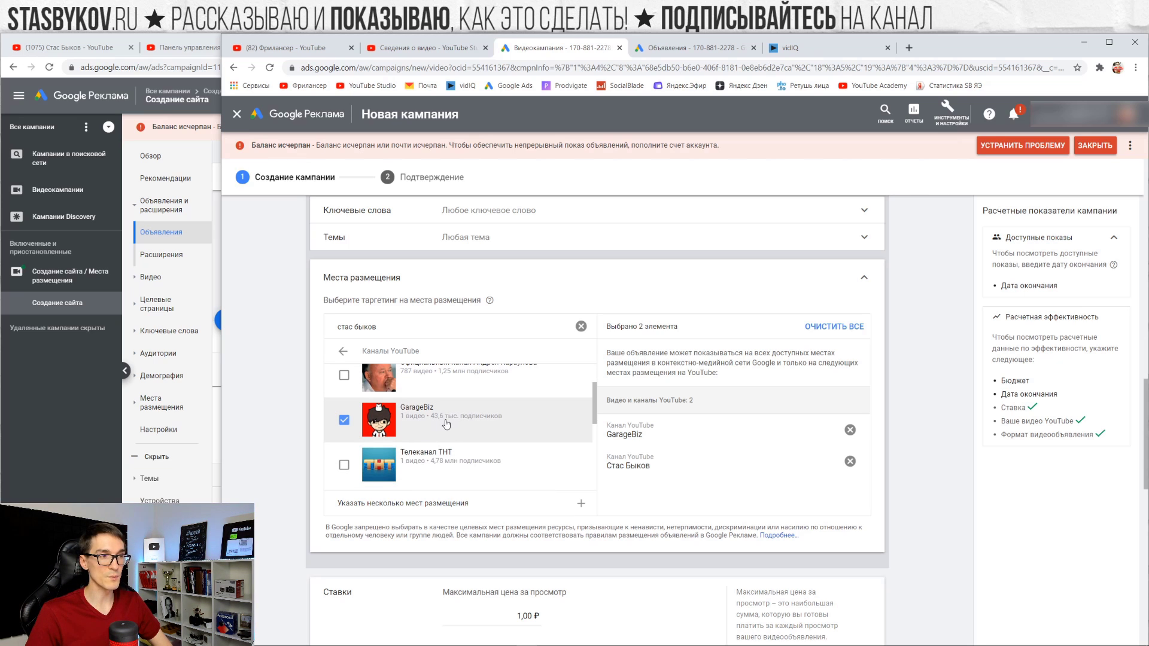
Return from the found YouTube channels to the placement categories and collapse the placements section.
{"action": "scroll", "coordinate": [449, 430], "scroll_direction": "up", "scroll_amount": 2}
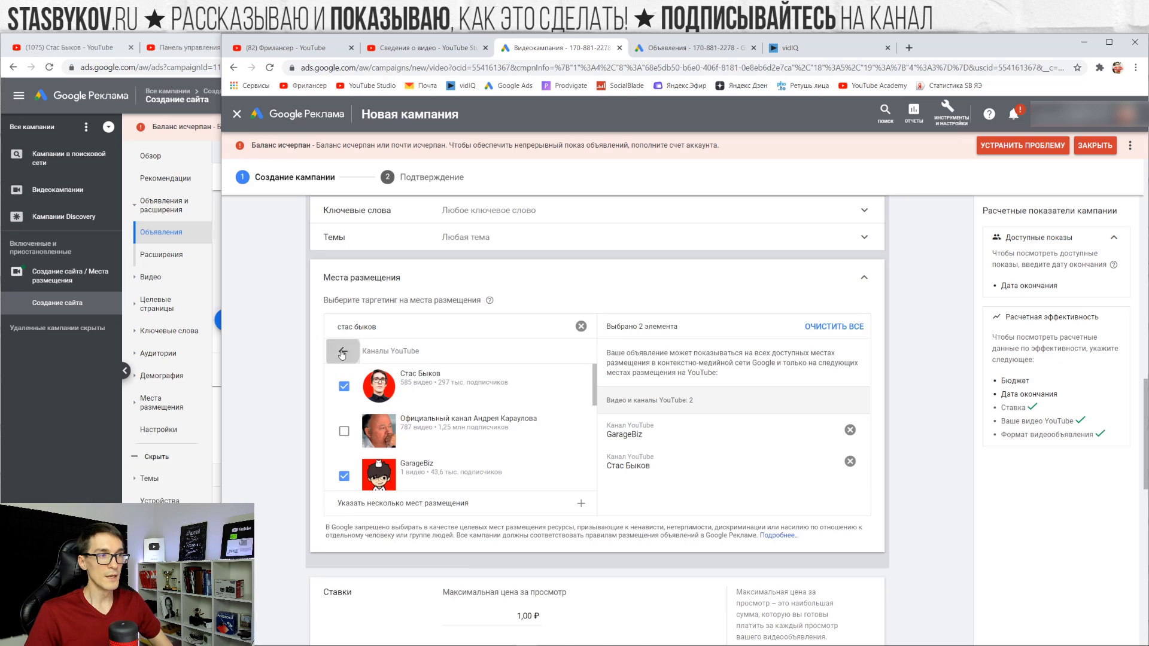
{"action": "left_click", "coordinate": [343, 351]}
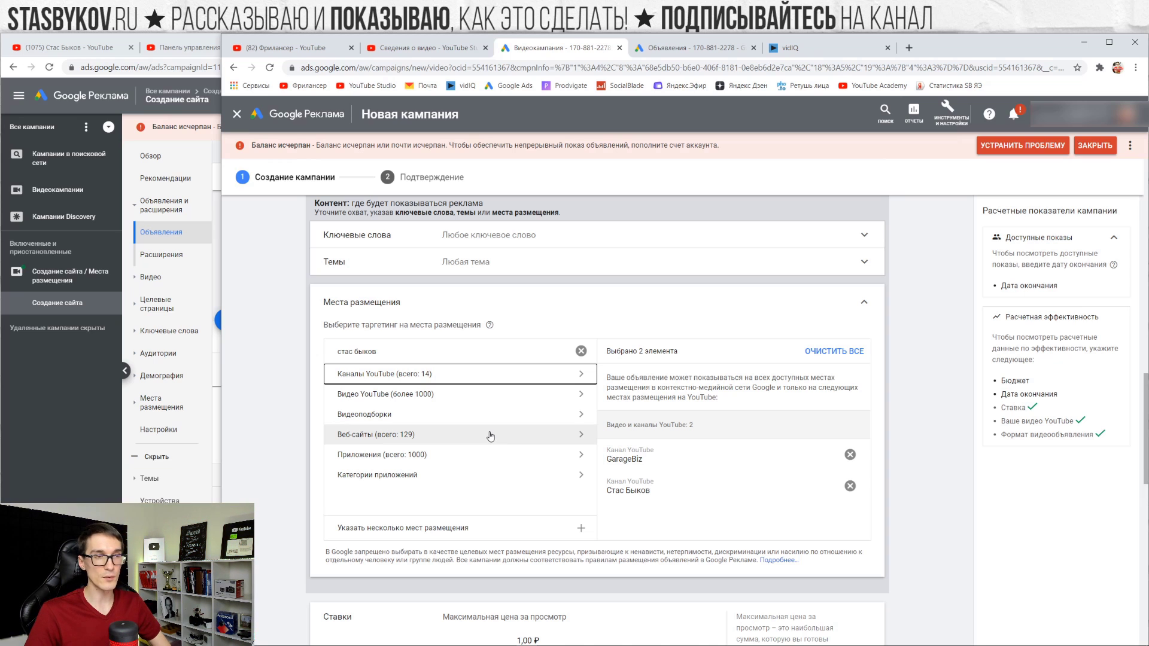
{"action": "left_click", "coordinate": [524, 304]}
{"action": "scroll", "coordinate": [541, 415], "scroll_direction": "up", "scroll_amount": 1}
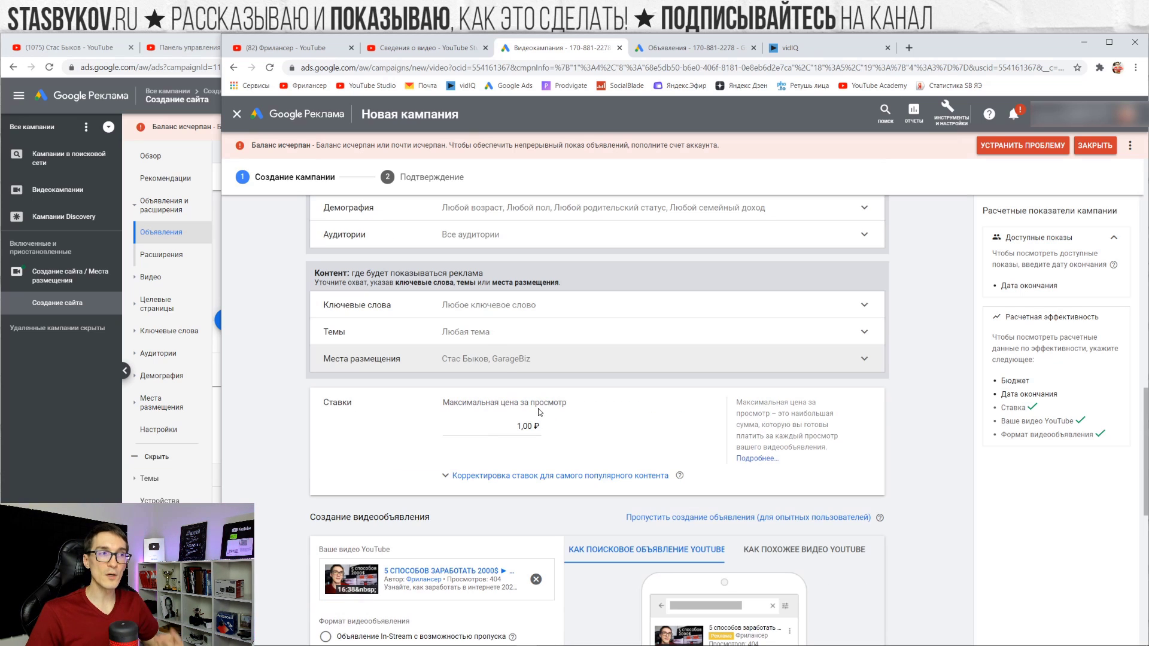
Examine the topics available for content targeting, including the business and industry category, and close the topic list.
{"action": "left_click", "coordinate": [495, 346]}
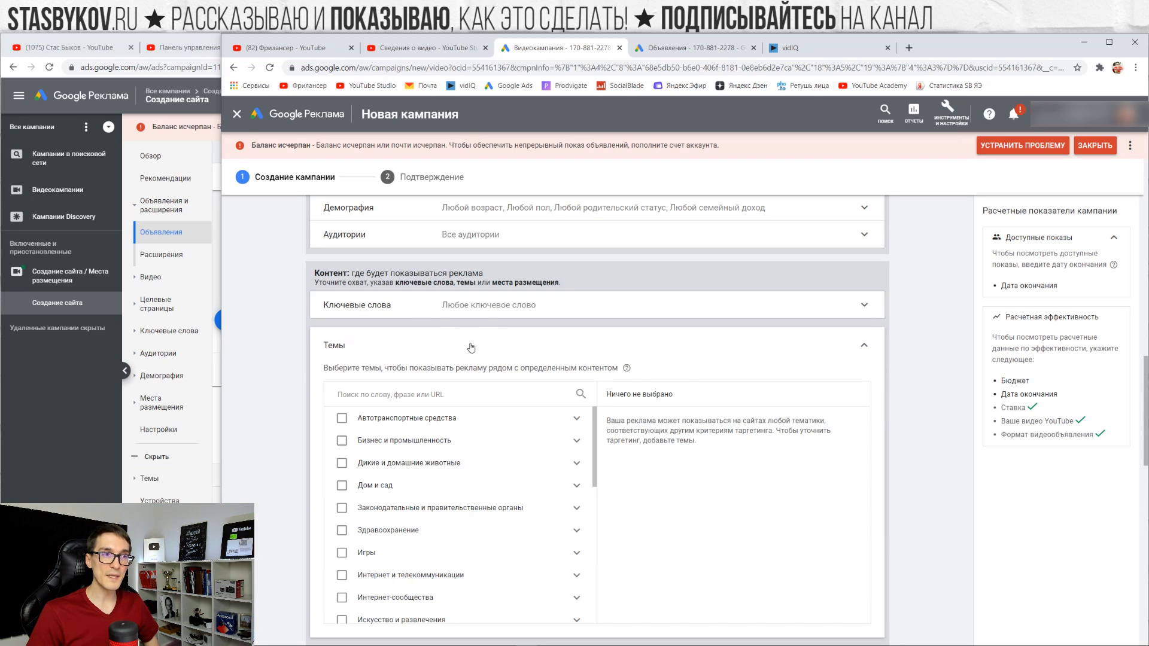
{"action": "scroll", "coordinate": [381, 353], "scroll_direction": "down", "scroll_amount": 1}
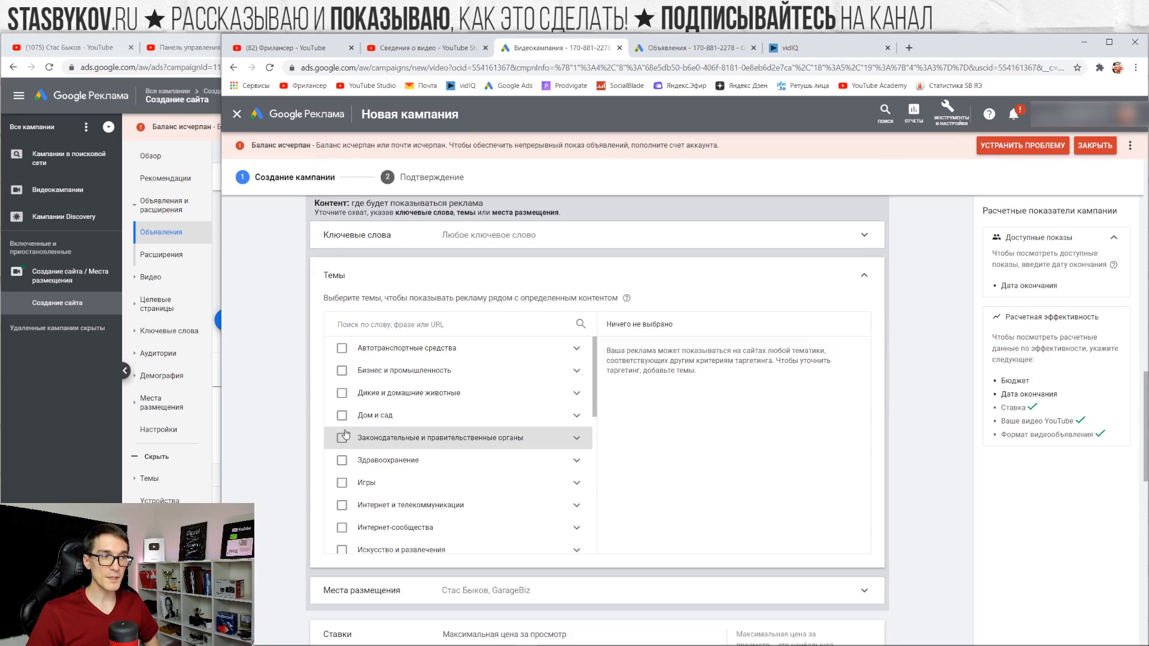
{"action": "left_click", "coordinate": [578, 374]}
{"action": "left_click", "coordinate": [578, 374]}
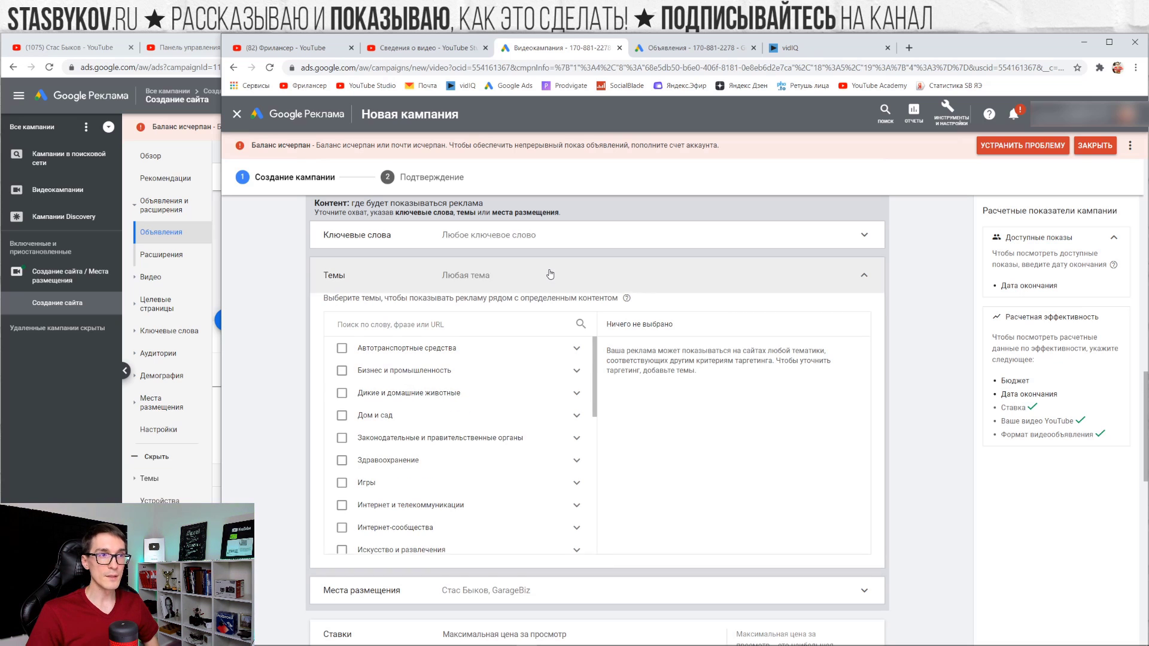
{"action": "left_click", "coordinate": [550, 274]}
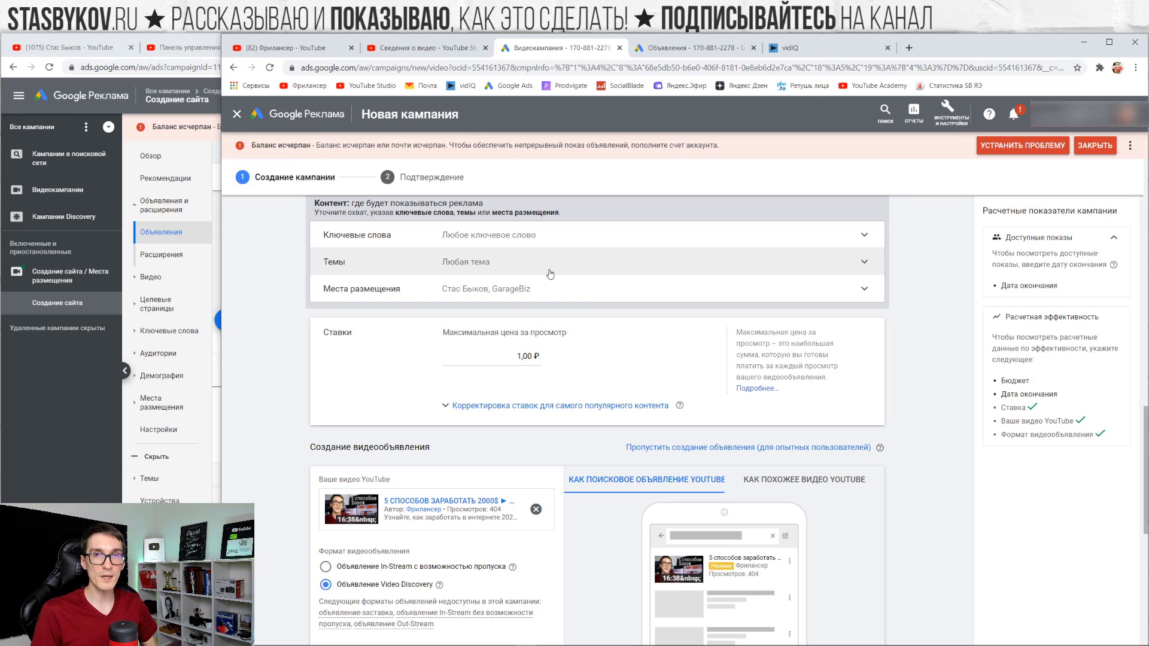
{"action": "scroll", "coordinate": [568, 329], "scroll_direction": "up", "scroll_amount": 1}
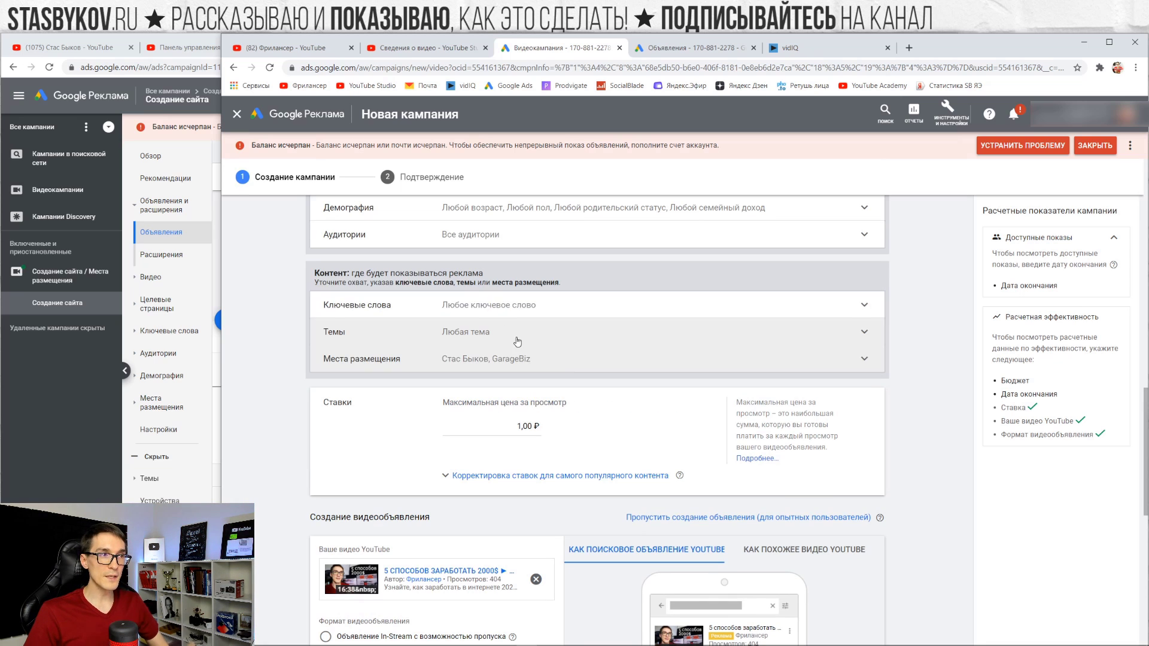
Try entering "как заработать" as a targeting keyword, remove it again and close the keyword section.
{"action": "left_click", "coordinate": [481, 310]}
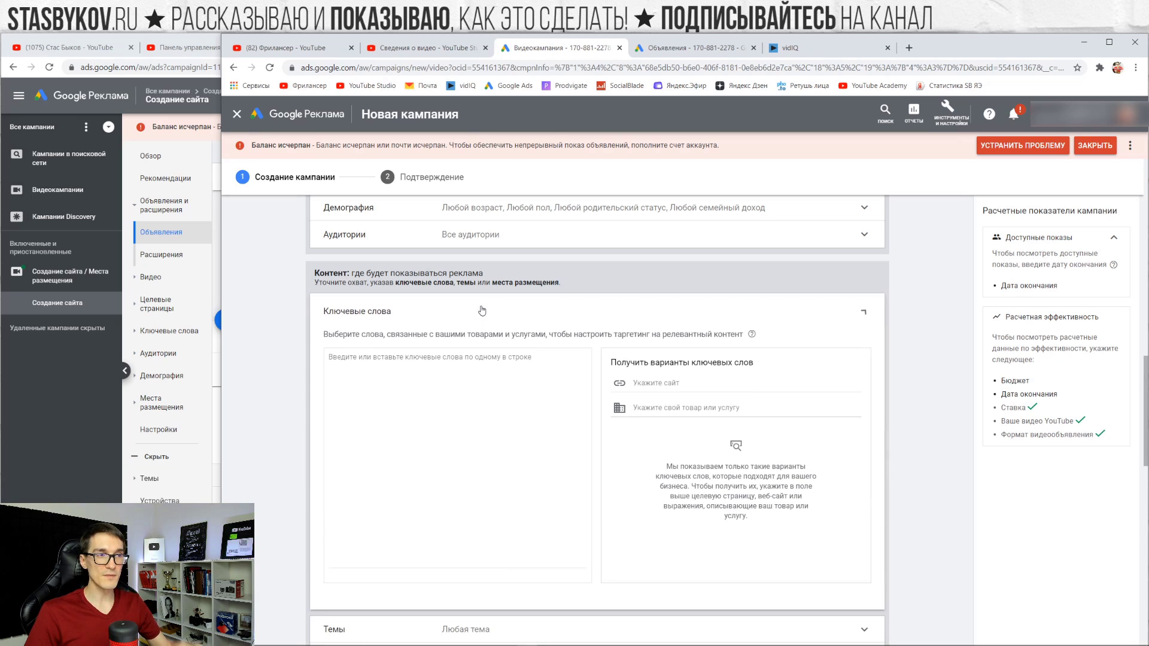
{"action": "type", "text": "как заработать"}
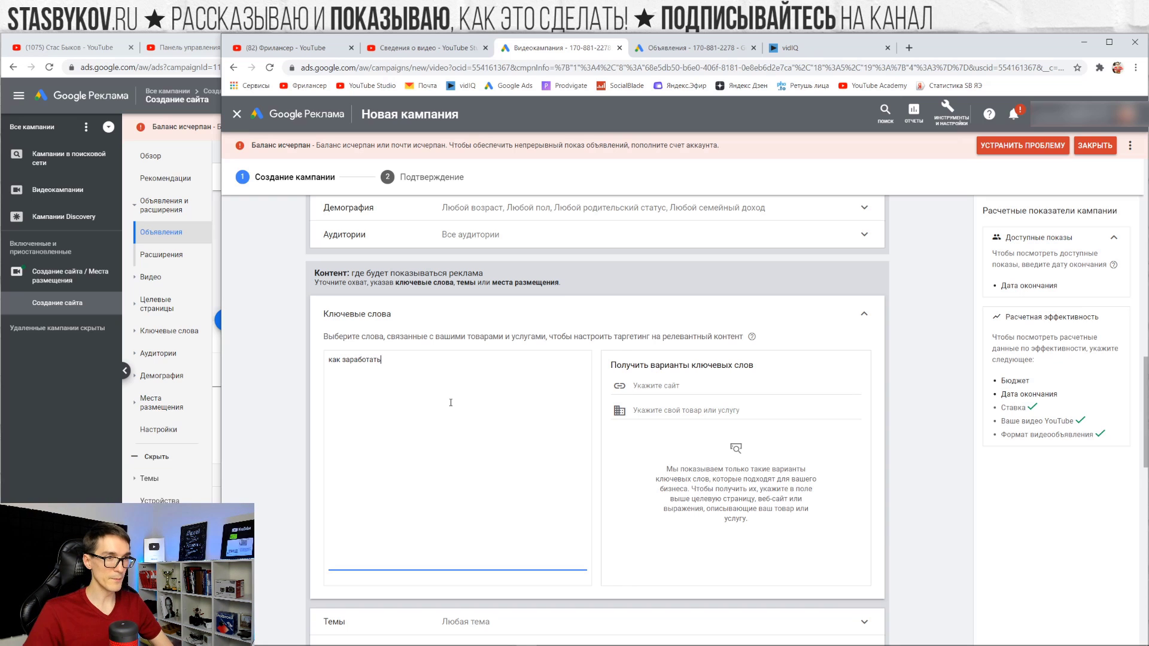
{"action": "scroll", "coordinate": [403, 303], "scroll_direction": "down", "scroll_amount": 1}
{"action": "scroll", "coordinate": [402, 303], "scroll_direction": "up", "scroll_amount": 2}
{"action": "key", "text": "ctrl+a"}
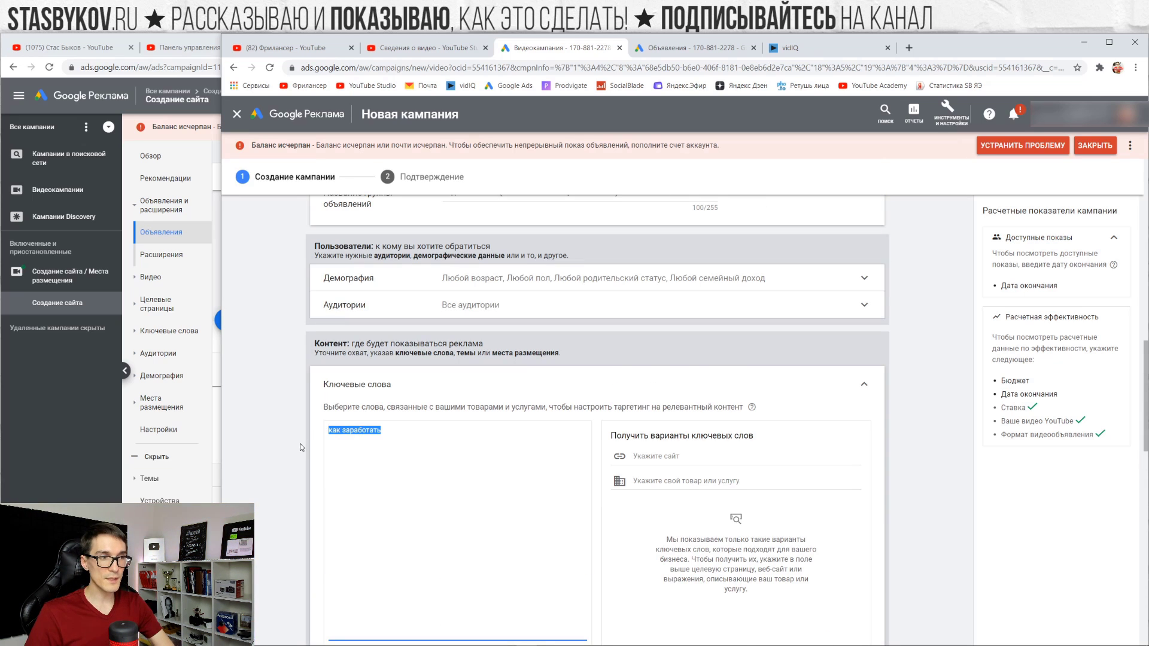
{"action": "scroll", "coordinate": [347, 438], "scroll_direction": "down", "scroll_amount": 1}
{"action": "key", "text": "ctrl+x"}
{"action": "scroll", "coordinate": [389, 398], "scroll_direction": "down", "scroll_amount": 2}
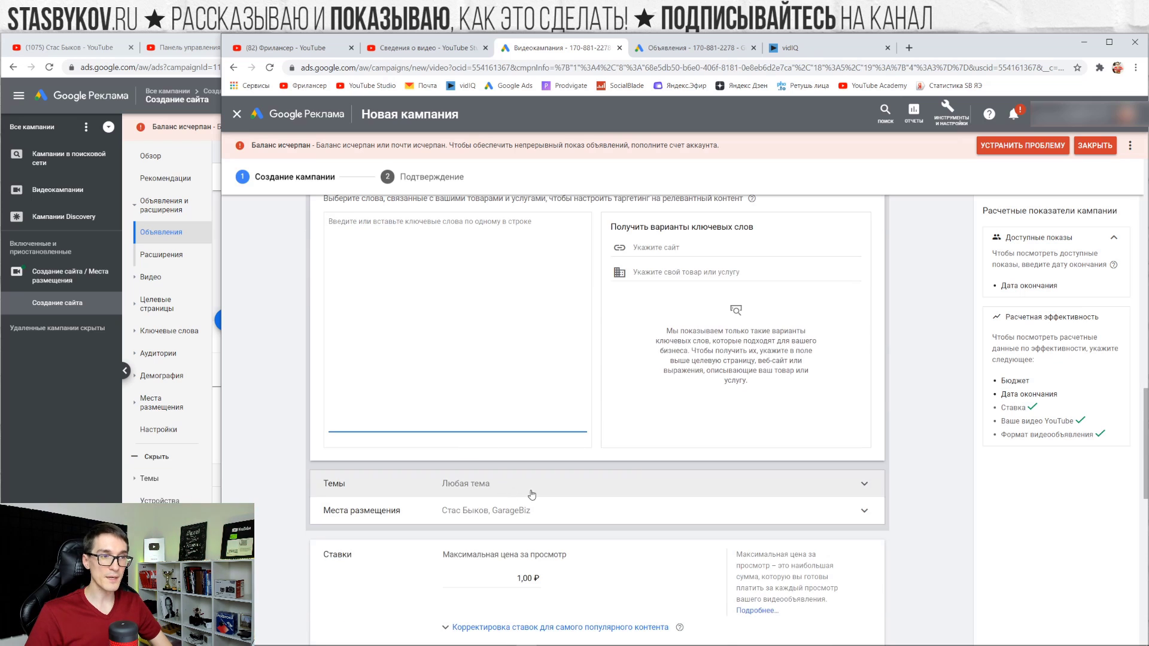
{"action": "scroll", "coordinate": [593, 387], "scroll_direction": "up", "scroll_amount": 3}
{"action": "left_click", "coordinate": [592, 387]}
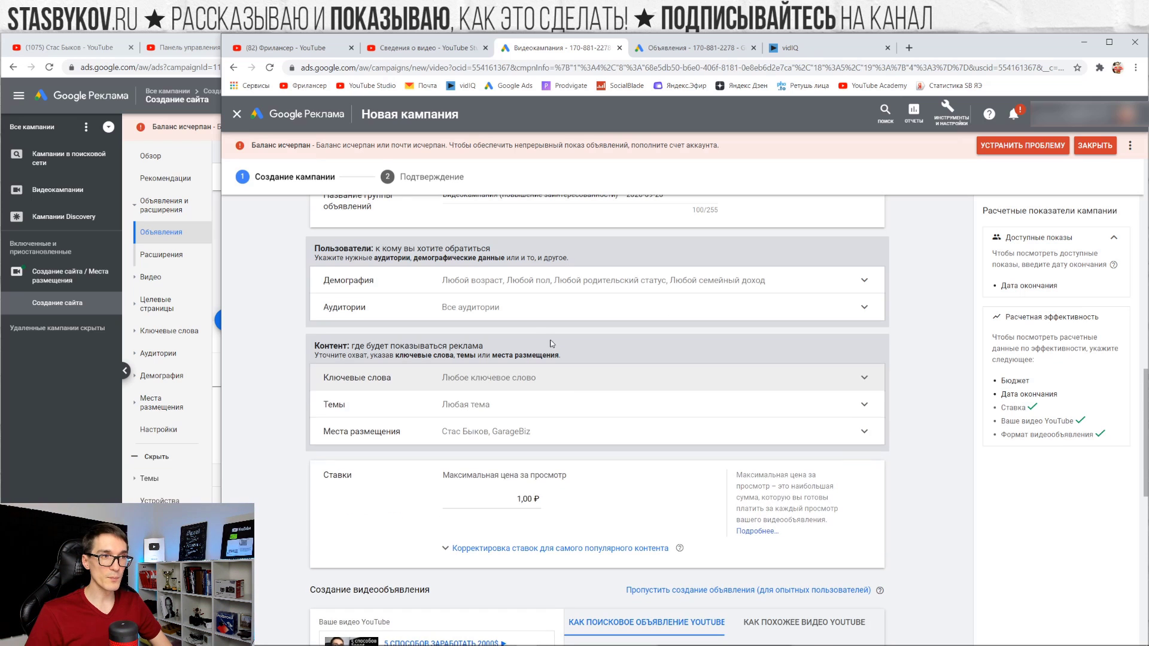
Review the suggested audiences, search the audiences for "кра", clear the search and close the audience section.
{"action": "left_click", "coordinate": [521, 309]}
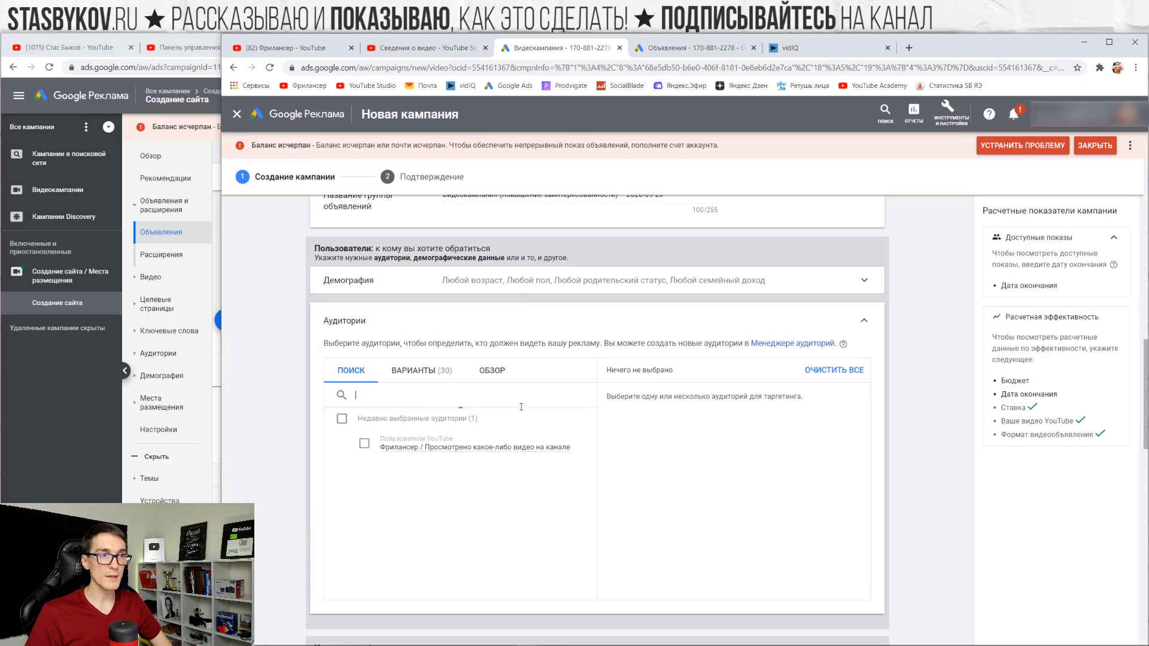
{"action": "left_click", "coordinate": [421, 370]}
{"action": "scroll", "coordinate": [407, 359], "scroll_direction": "down", "scroll_amount": 1}
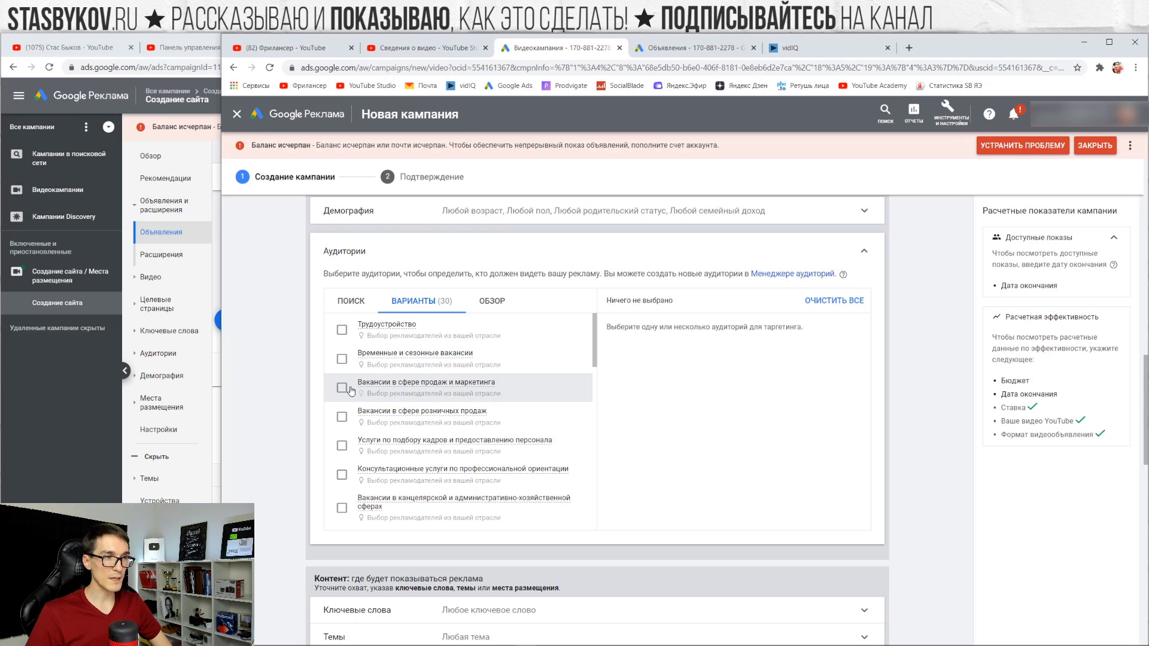
{"action": "left_click", "coordinate": [358, 301]}
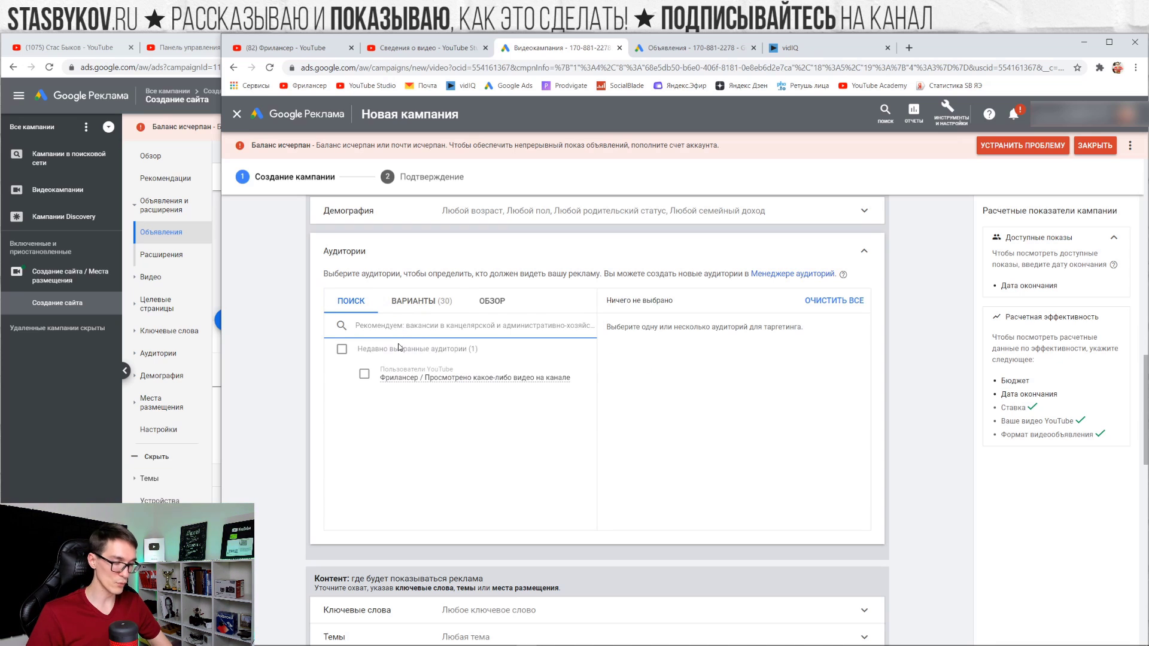
{"action": "type", "text": "кра"}
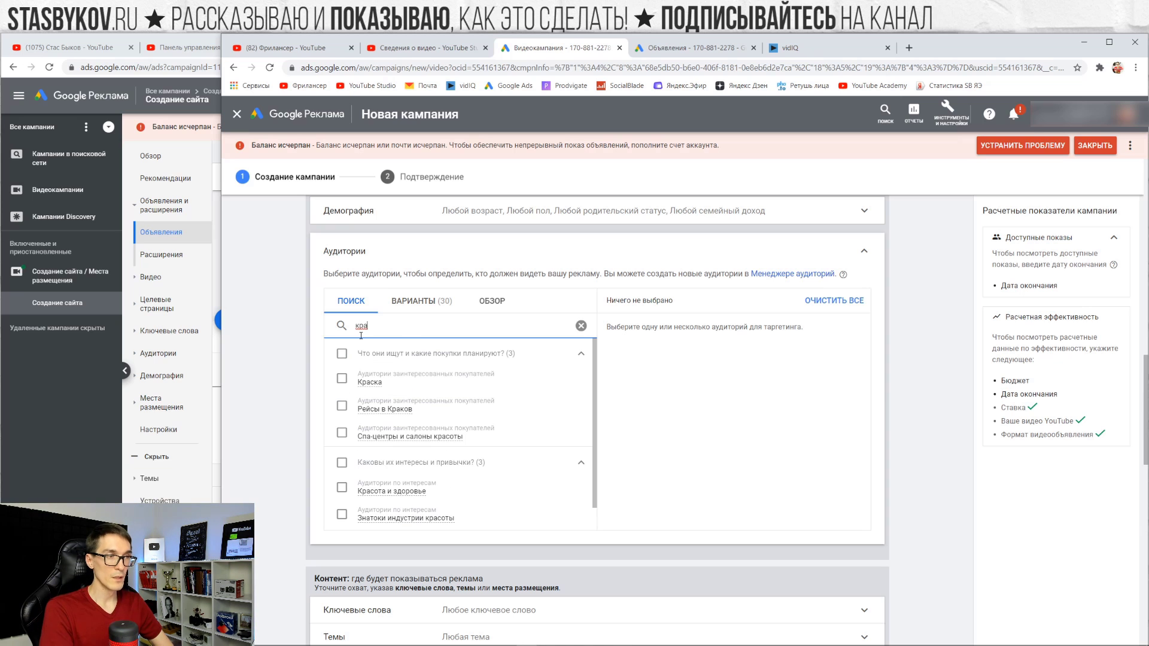
{"action": "scroll", "coordinate": [342, 443], "scroll_direction": "down", "scroll_amount": 1}
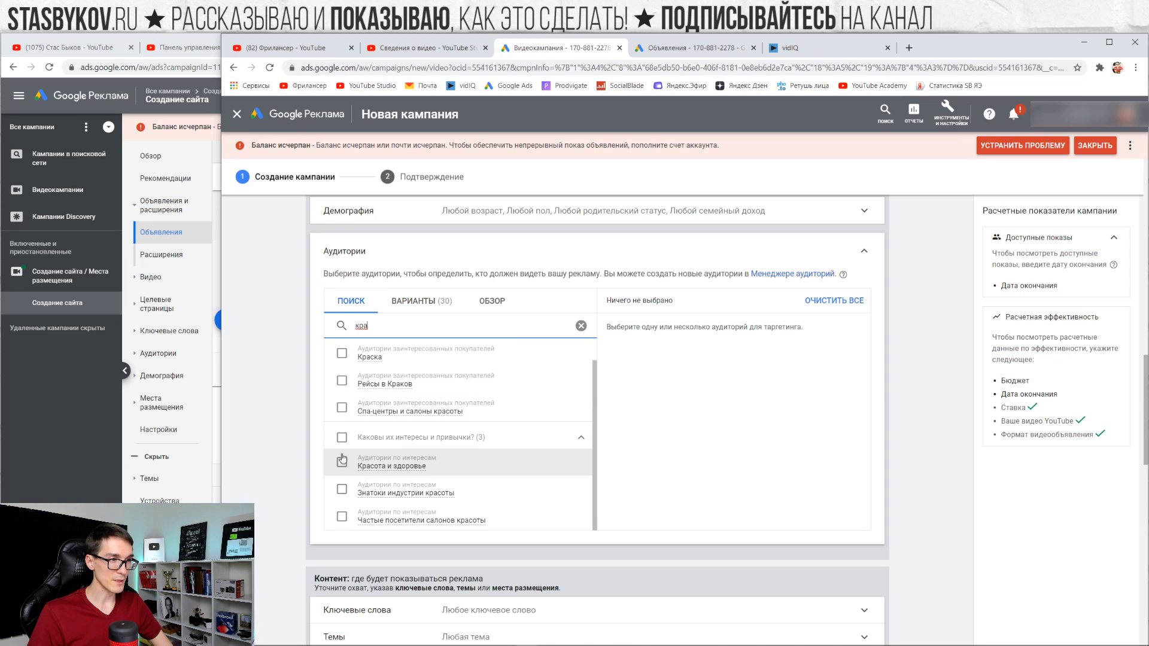
{"action": "left_click", "coordinate": [581, 326]}
{"action": "left_click", "coordinate": [457, 251]}
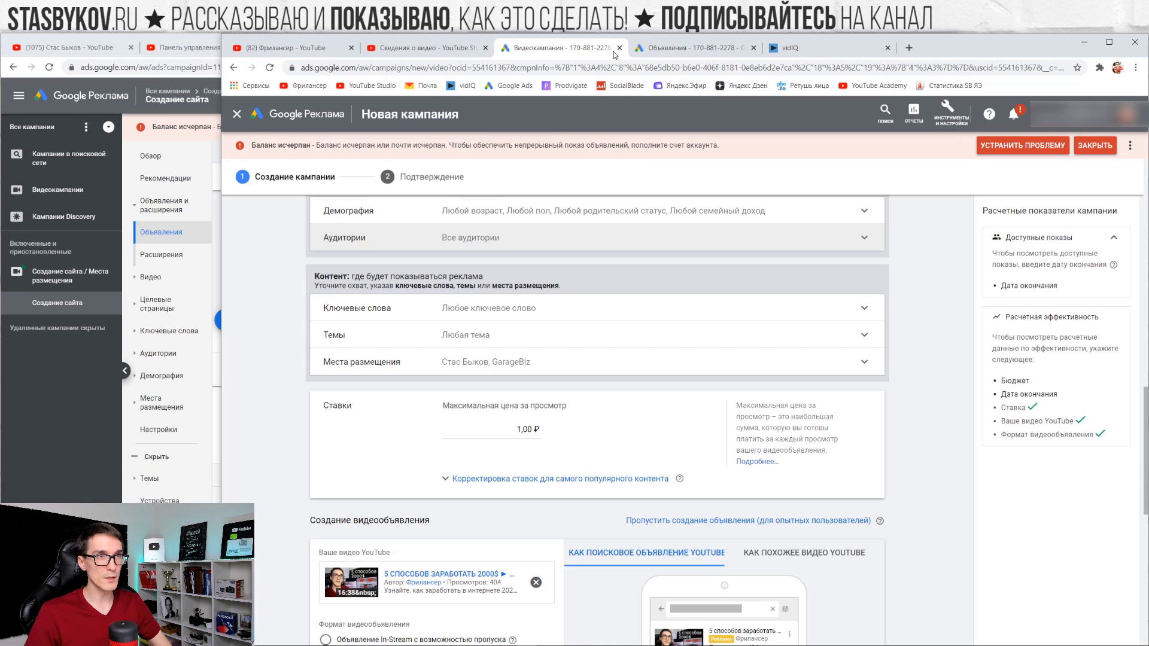
Look at the ads of the existing placements campaign, return to the new campaign and review its demographic targeting options.
{"action": "left_click", "coordinate": [644, 50]}
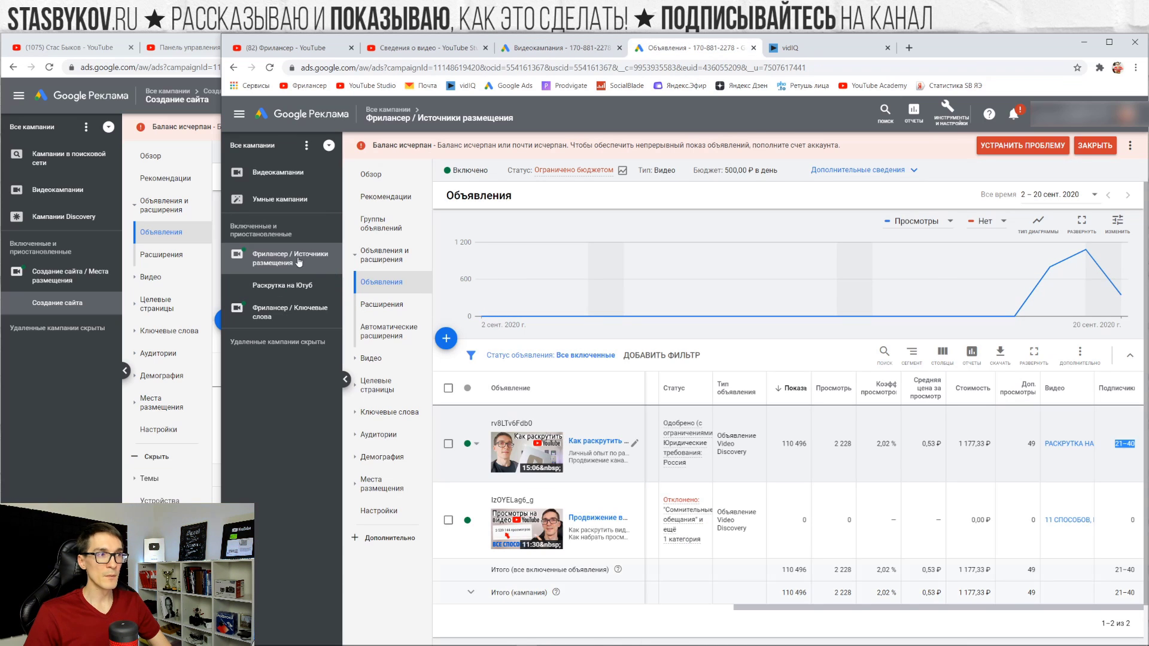
{"action": "left_click", "coordinate": [550, 49]}
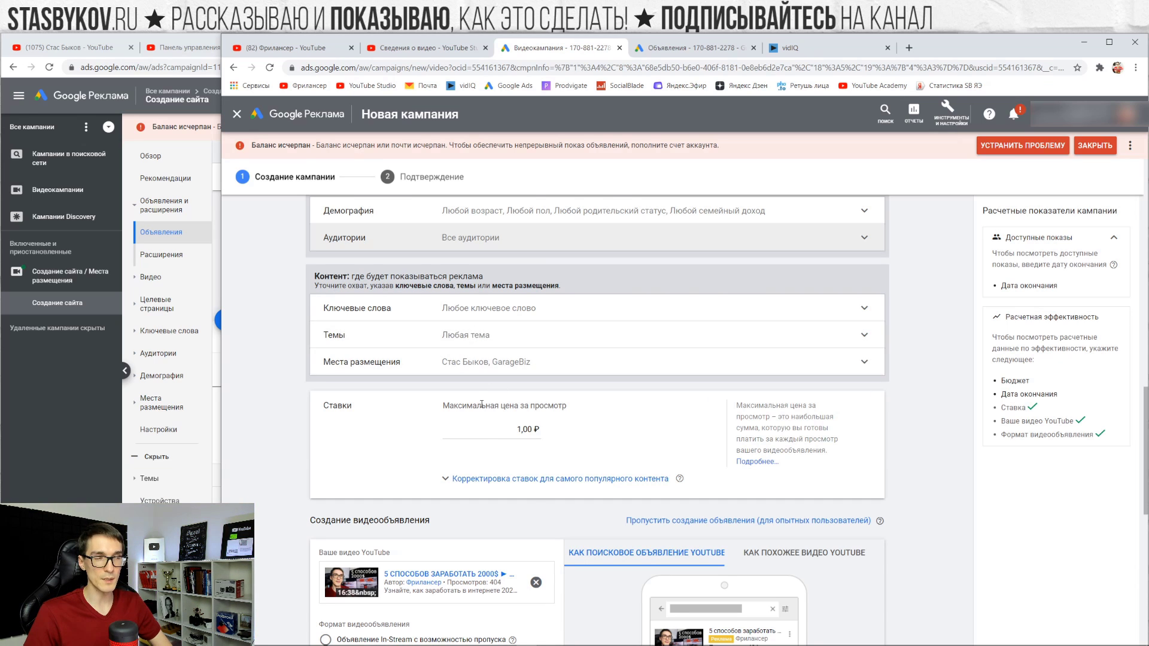
{"action": "scroll", "coordinate": [479, 338], "scroll_direction": "up", "scroll_amount": 1}
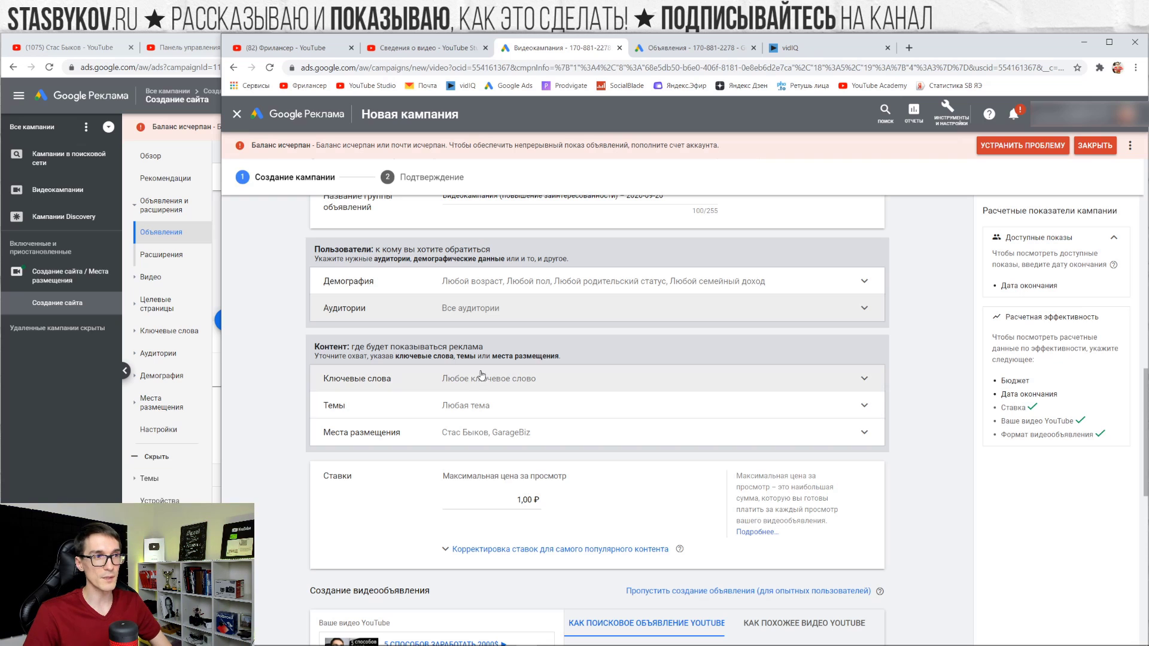
{"action": "scroll", "coordinate": [481, 397], "scroll_direction": "up", "scroll_amount": 1}
{"action": "left_click", "coordinate": [540, 354]}
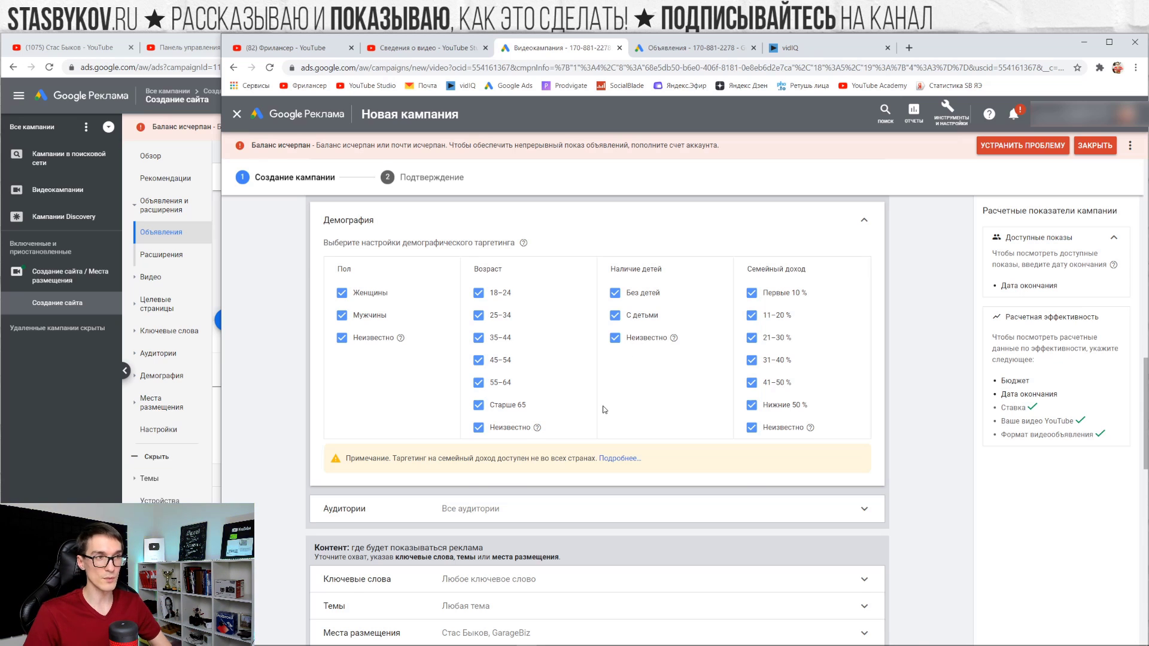
{"action": "scroll", "coordinate": [605, 409], "scroll_direction": "up", "scroll_amount": 1}
{"action": "left_click", "coordinate": [467, 292]}
{"action": "scroll", "coordinate": [498, 396], "scroll_direction": "up", "scroll_amount": 1}
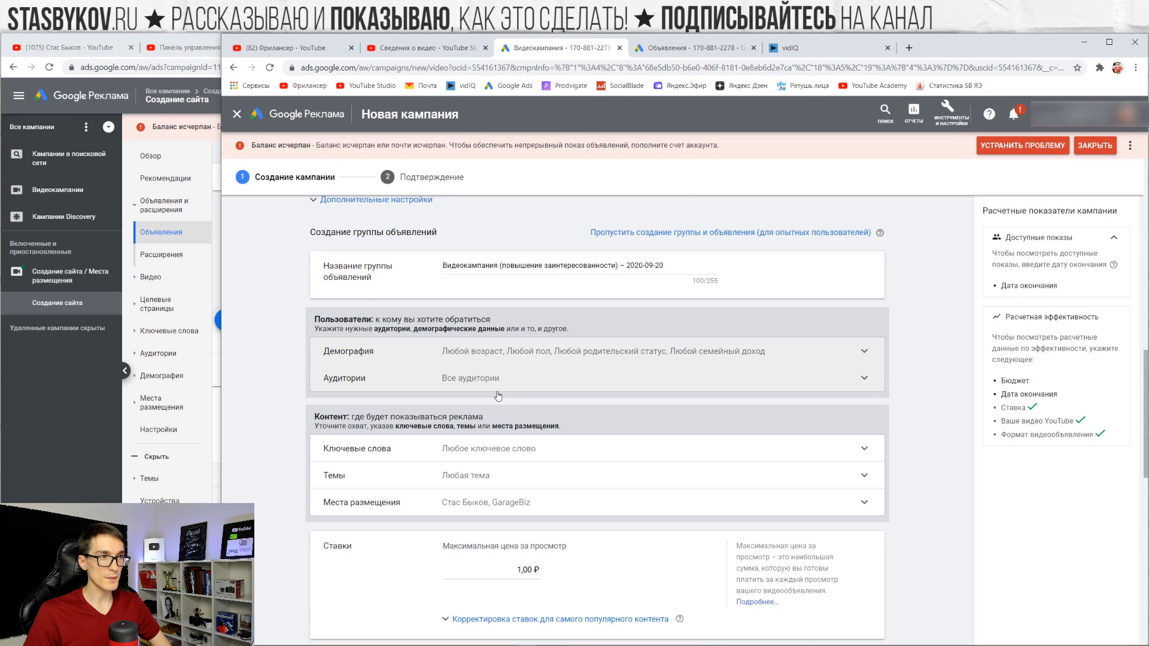
Rename the ad group as "Фрилансер / Заработок".
{"action": "scroll", "coordinate": [525, 335], "scroll_direction": "up", "scroll_amount": 1}
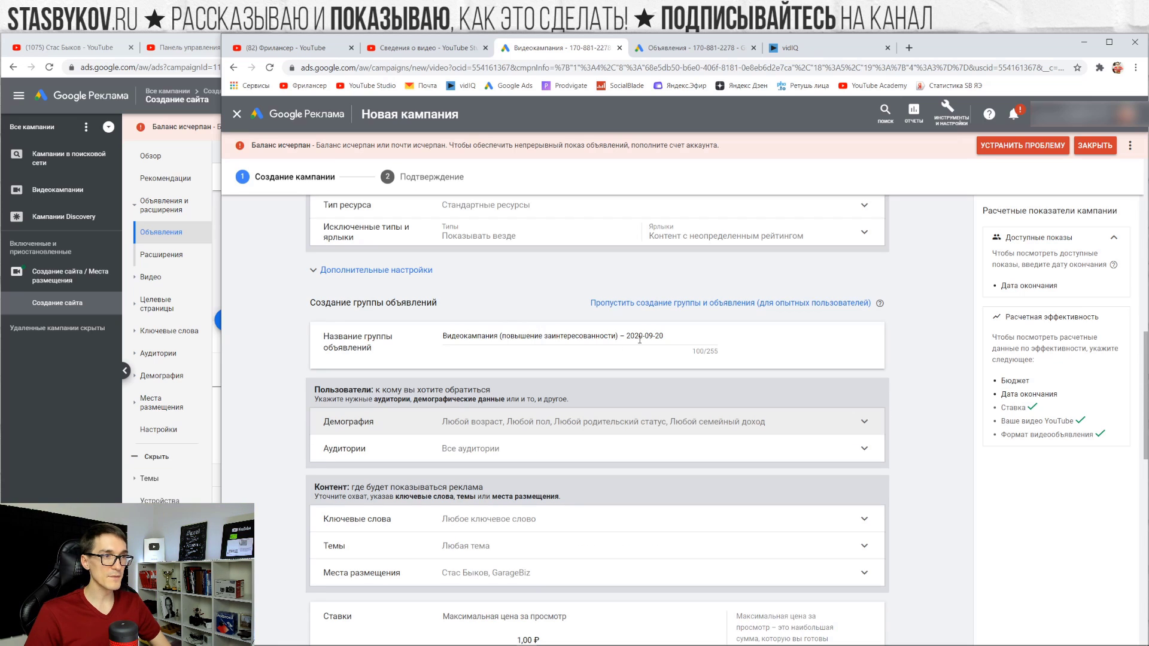
{"action": "left_click_drag", "start_coordinate": [676, 336], "coordinate": [355, 332]}
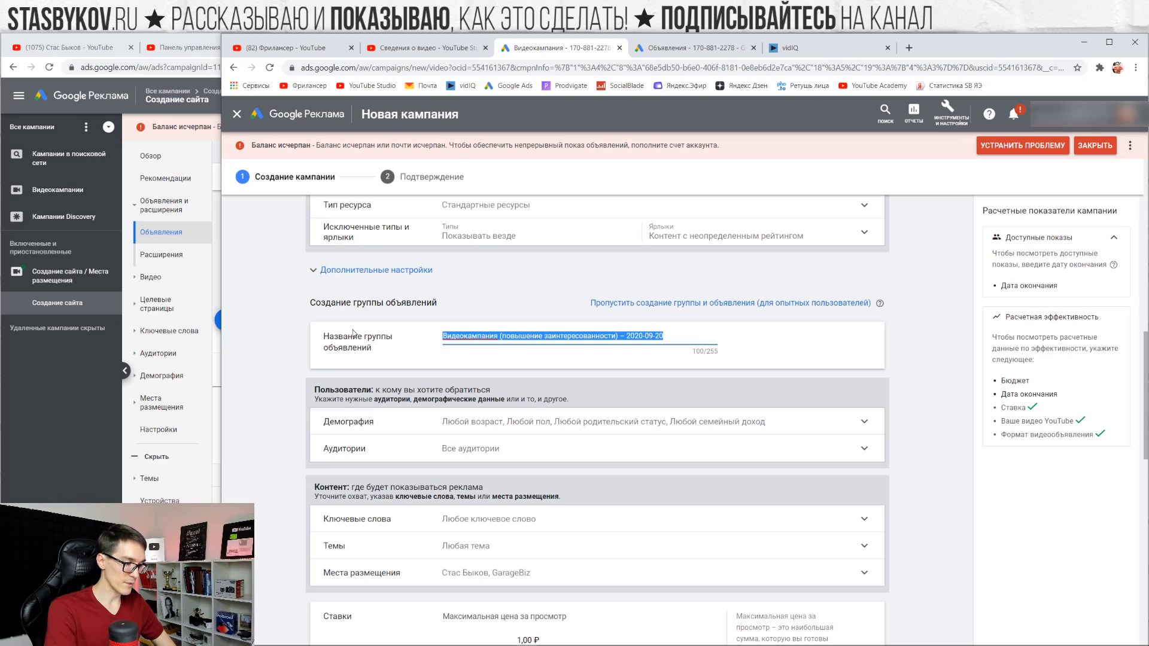
{"action": "type", "text": "Фриланс"}
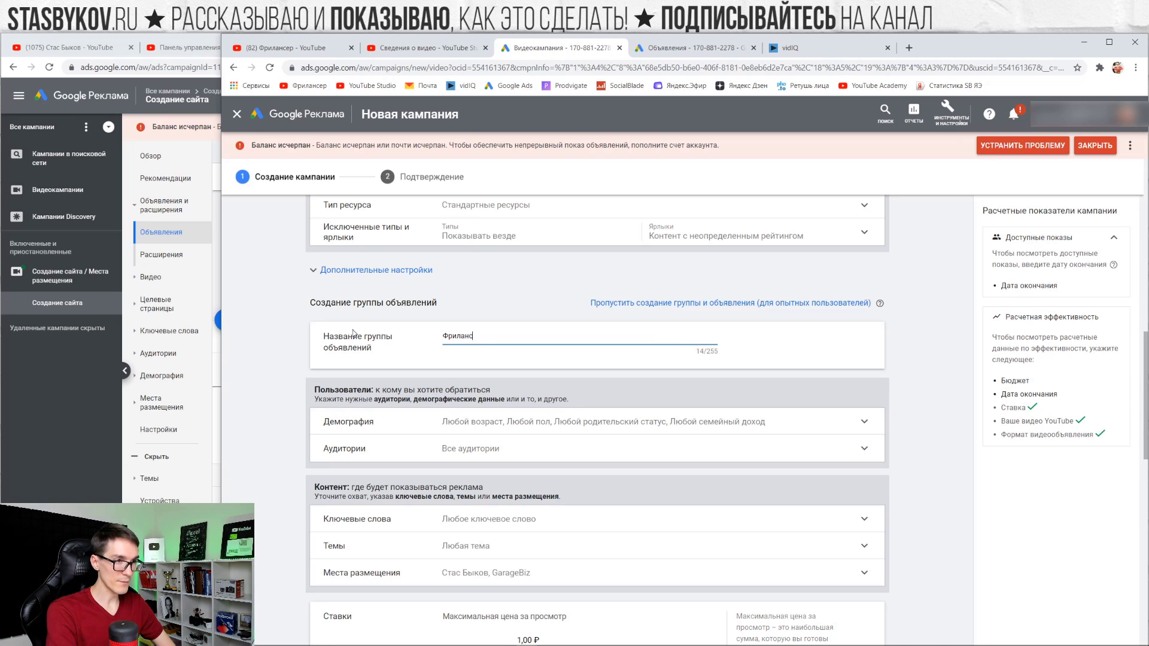
{"action": "type", "text": "ер / Заработок"}
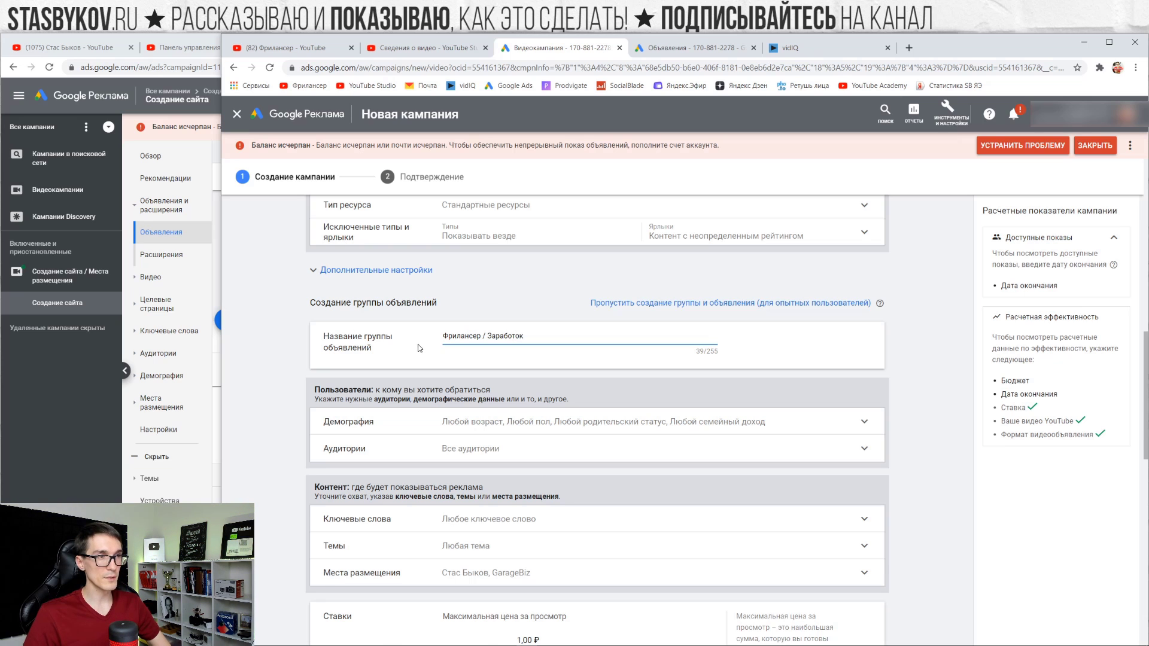
Expand the campaign's additional settings and view the conversion tracking section.
{"action": "scroll", "coordinate": [494, 366], "scroll_direction": "up", "scroll_amount": 1}
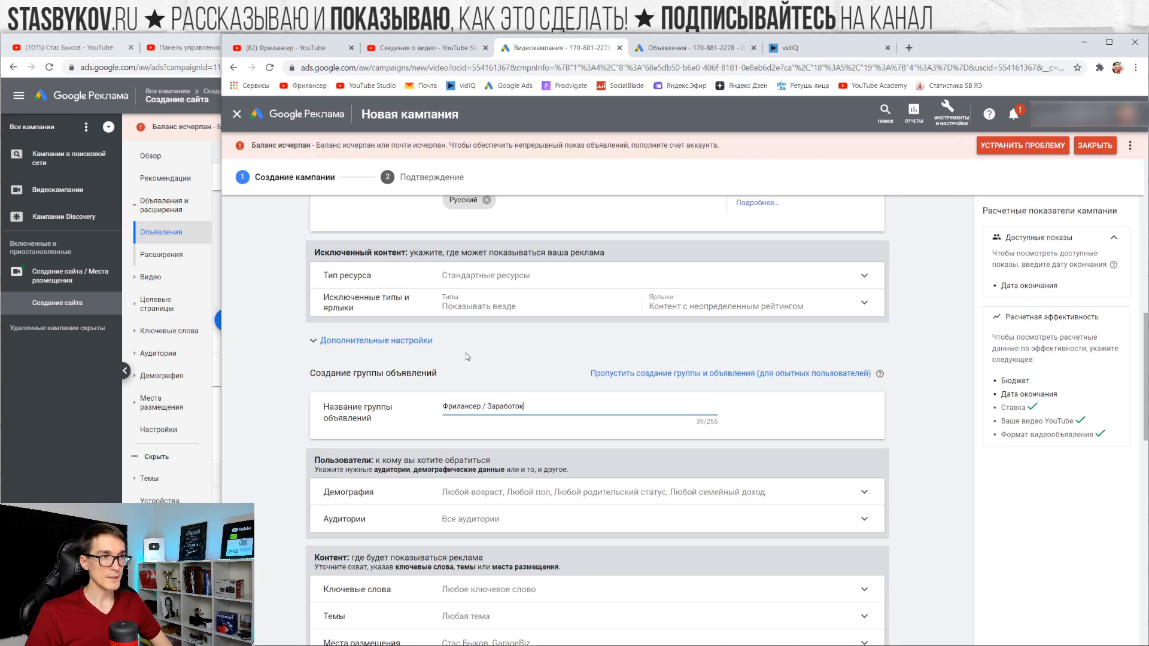
{"action": "left_click", "coordinate": [419, 342]}
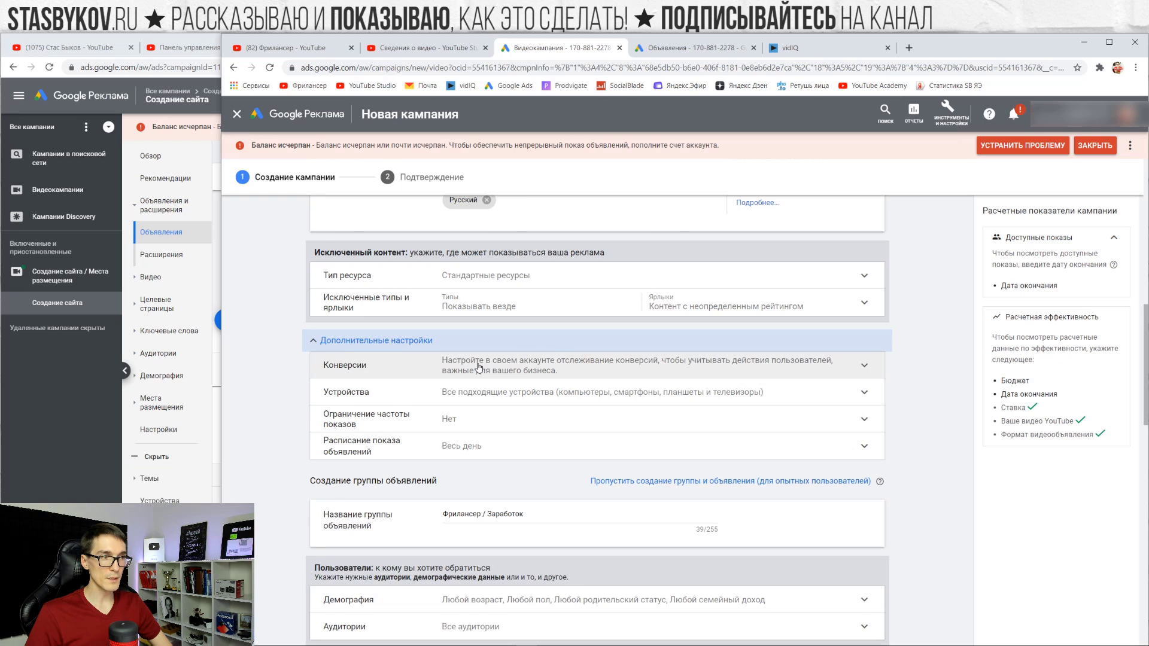
{"action": "scroll", "coordinate": [479, 367], "scroll_direction": "down", "scroll_amount": 1}
{"action": "left_click", "coordinate": [521, 296]}
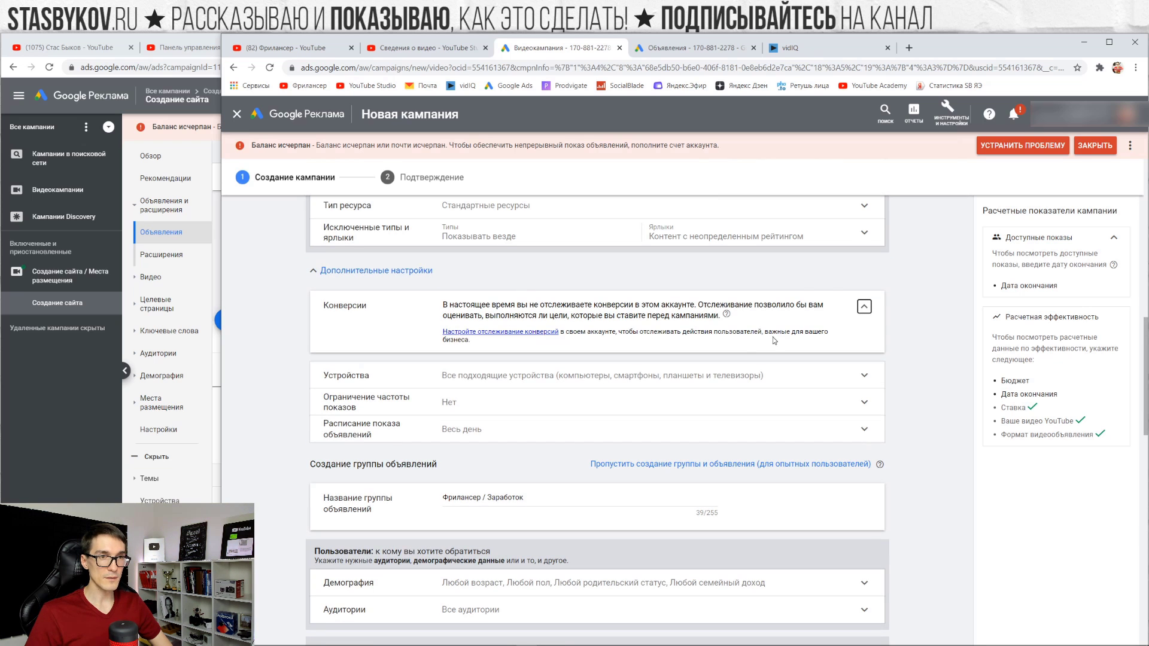
Restrict the campaign to specific devices: computers, phones and tablets, leaving out televisions.
{"action": "left_click", "coordinate": [532, 376]}
{"action": "scroll", "coordinate": [534, 359], "scroll_direction": "down", "scroll_amount": 1}
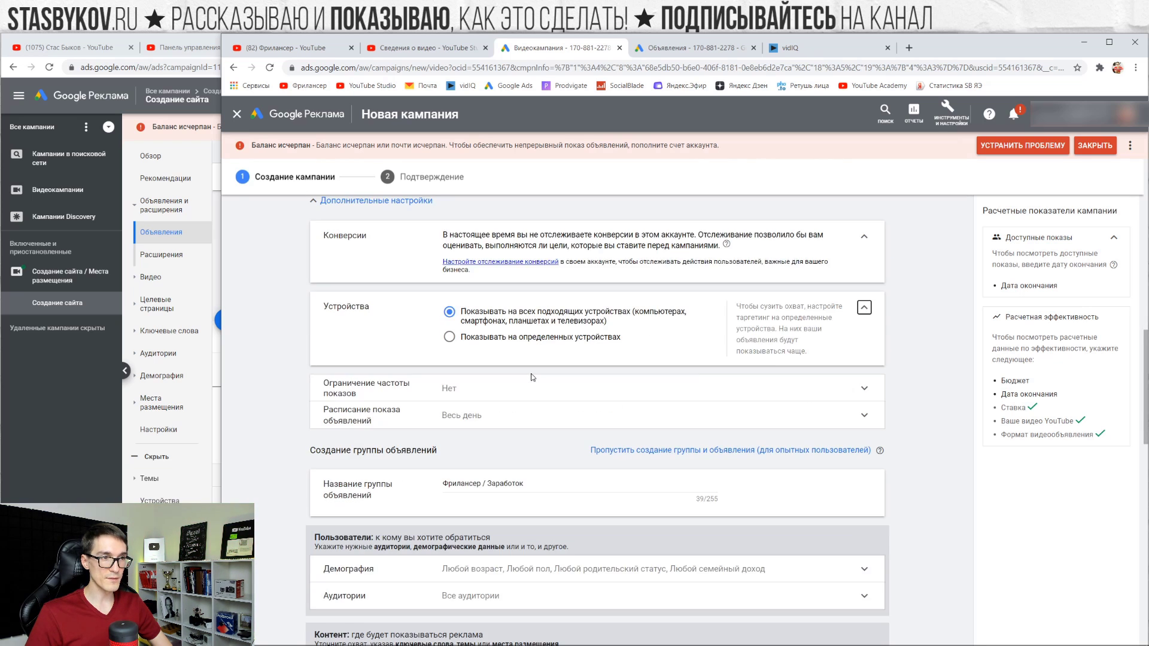
{"action": "left_click", "coordinate": [533, 344]}
{"action": "scroll", "coordinate": [526, 365], "scroll_direction": "down", "scroll_amount": 1}
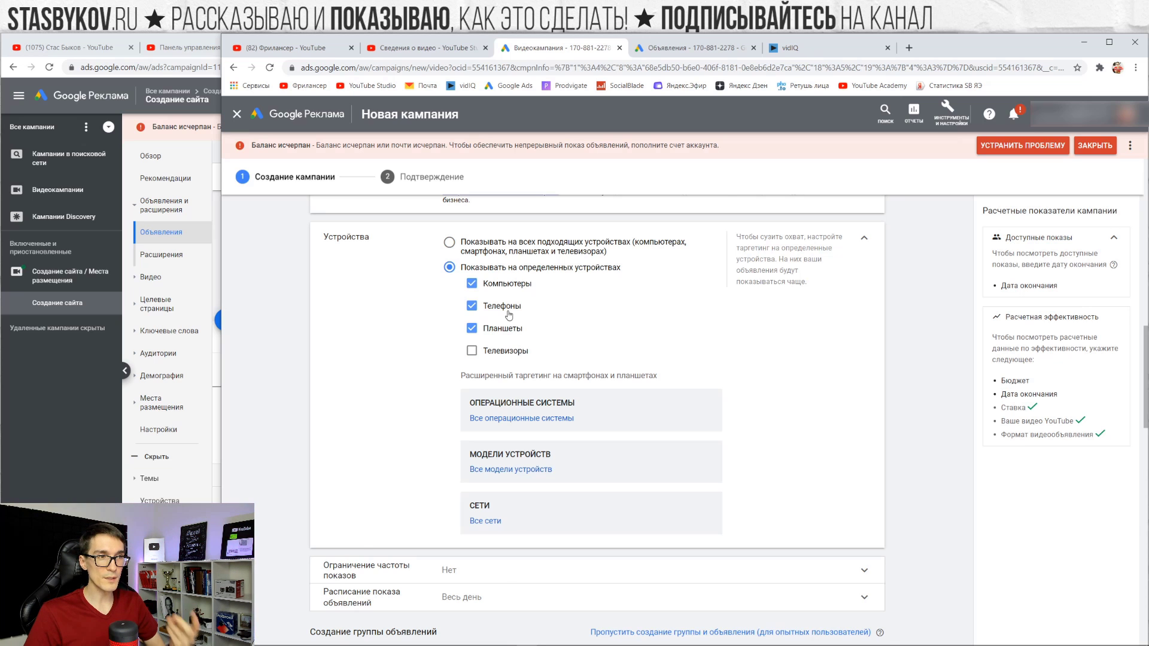
Limit the campaign's impression frequency to 7 impressions per user per month (в месяц).
{"action": "scroll", "coordinate": [509, 319], "scroll_direction": "down", "scroll_amount": 2}
{"action": "scroll", "coordinate": [509, 319], "scroll_direction": "down", "scroll_amount": 1}
{"action": "left_click", "coordinate": [399, 368]}
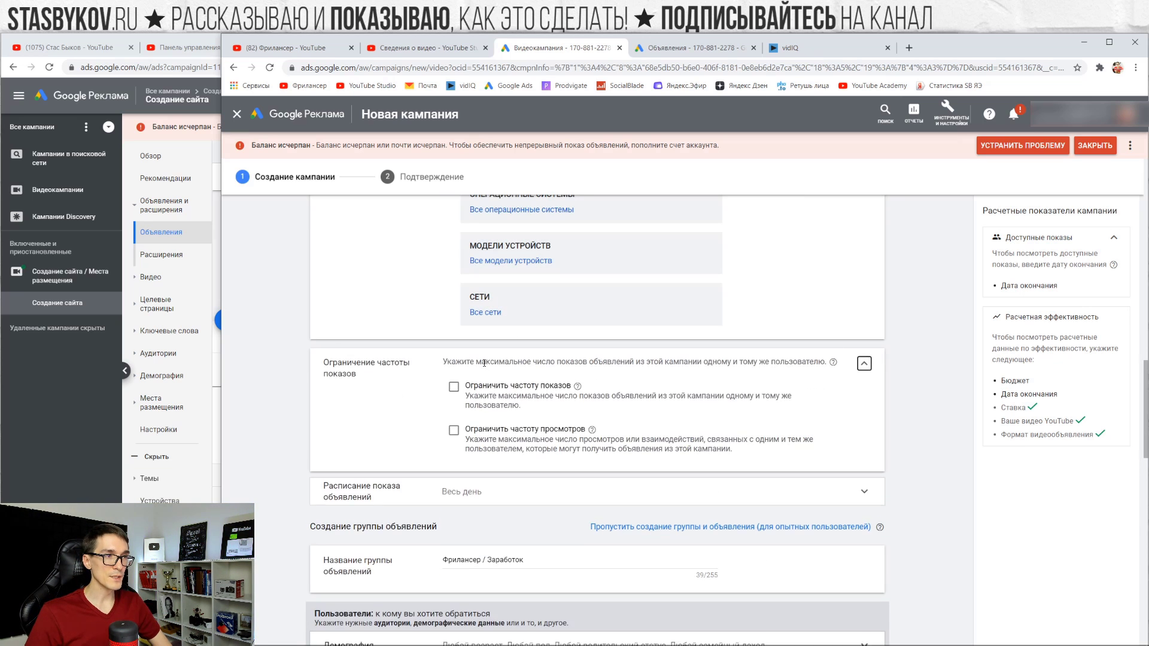
{"action": "left_click", "coordinate": [502, 393]}
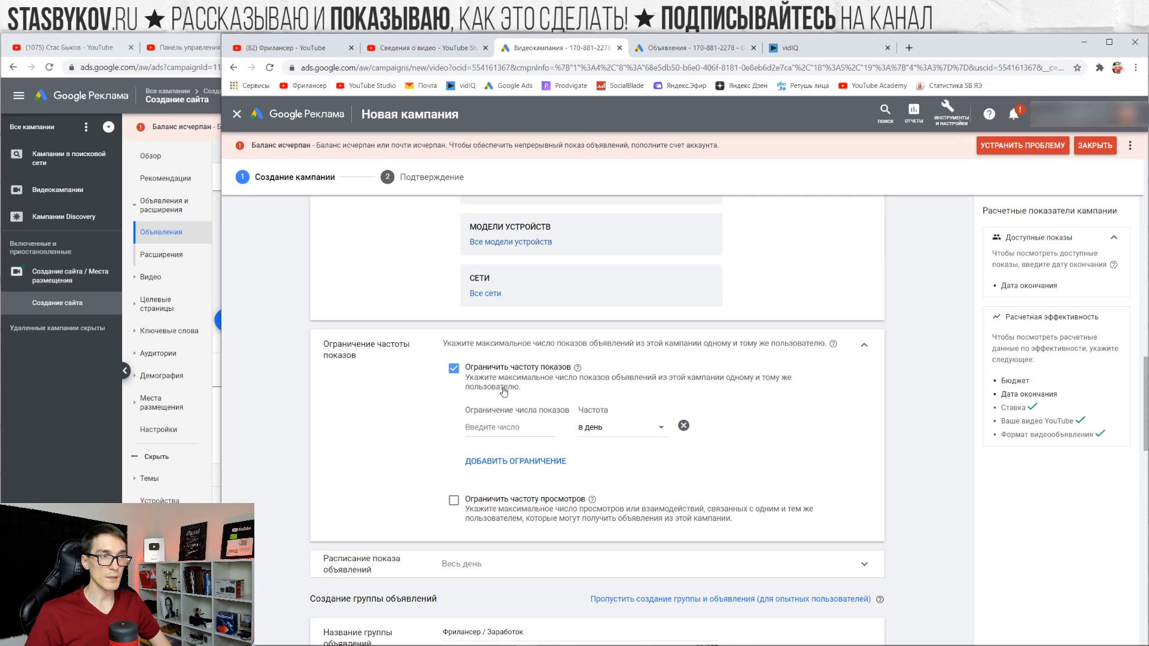
{"action": "scroll", "coordinate": [504, 392], "scroll_direction": "down", "scroll_amount": 1}
{"action": "left_click", "coordinate": [496, 357]}
{"action": "type", "text": "7"}
{"action": "left_click", "coordinate": [614, 360]}
{"action": "left_click", "coordinate": [613, 410]}
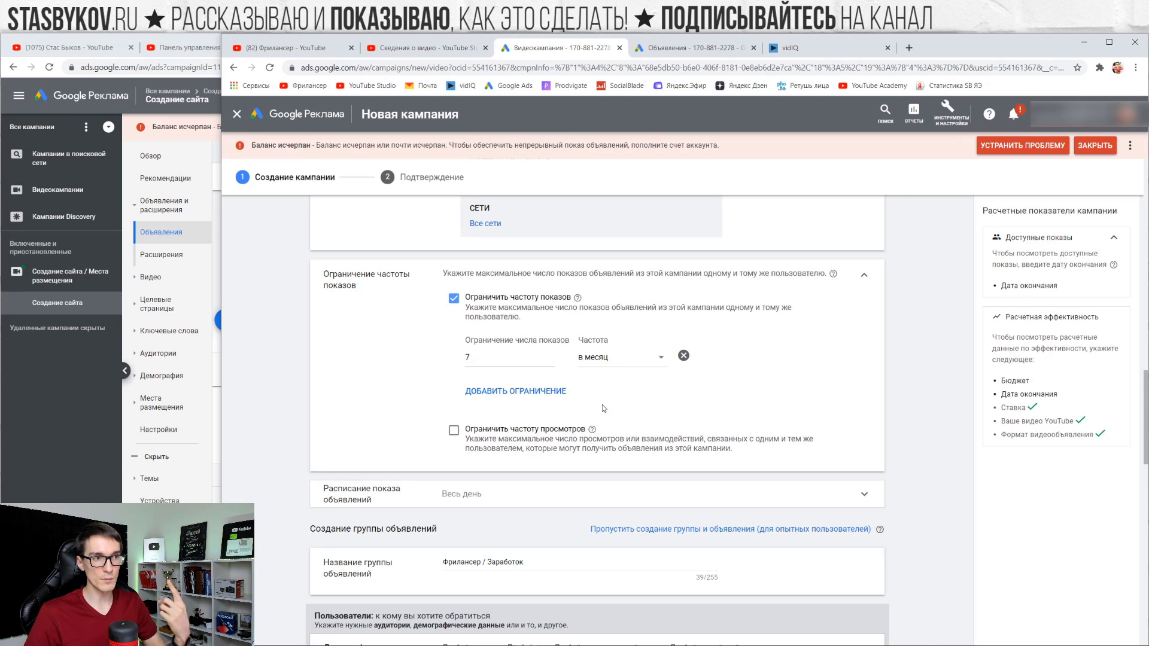
Limit the view frequency to 1 per week (в неделю), look at the other period options and remove that limit again.
{"action": "left_click", "coordinate": [510, 430]}
{"action": "scroll", "coordinate": [537, 412], "scroll_direction": "down", "scroll_amount": 3}
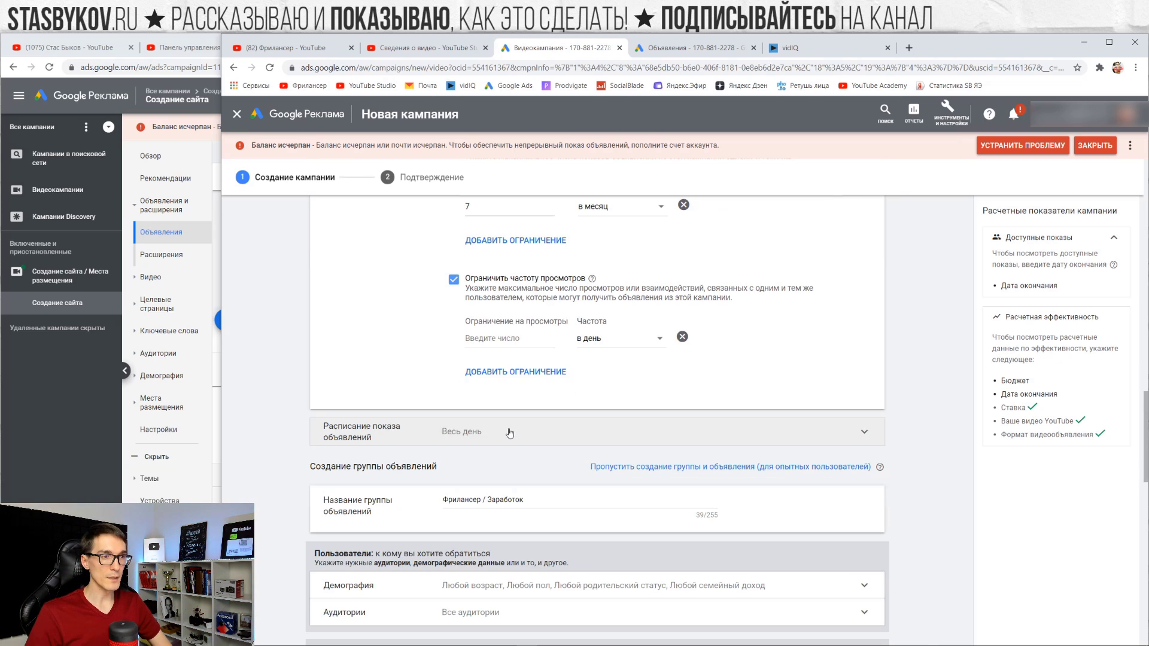
{"action": "left_click", "coordinate": [552, 341]}
{"action": "type", "text": "1"}
{"action": "left_click", "coordinate": [410, 366]}
{"action": "scroll", "coordinate": [413, 368], "scroll_direction": "up", "scroll_amount": 1}
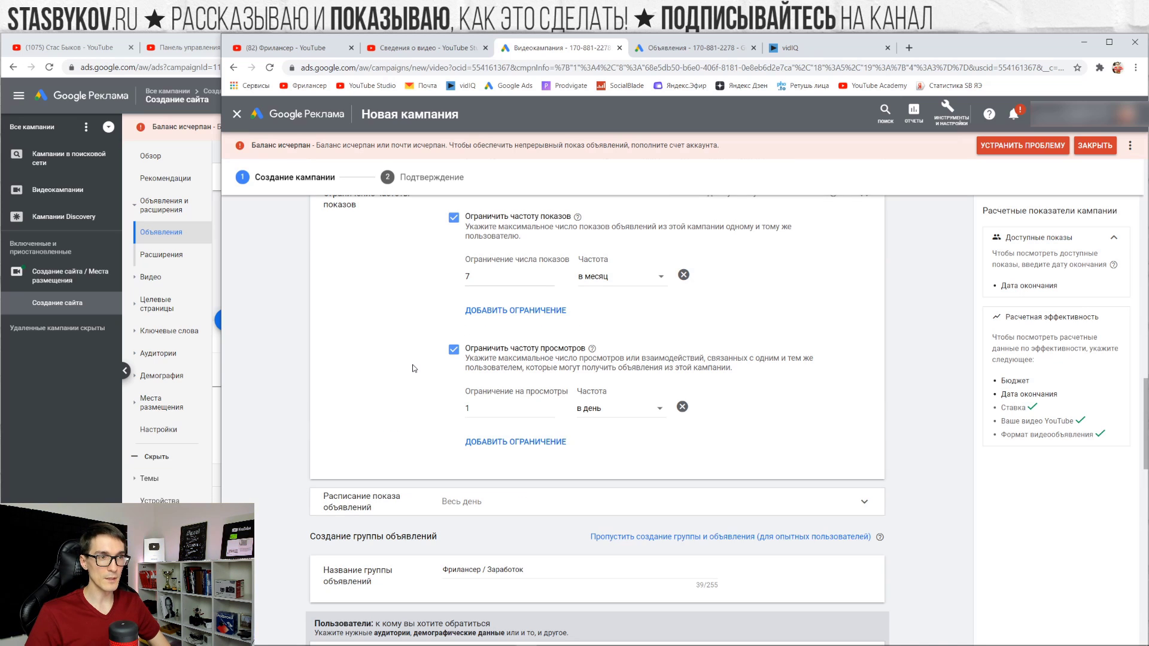
{"action": "left_click", "coordinate": [607, 411]}
{"action": "left_click", "coordinate": [617, 440]}
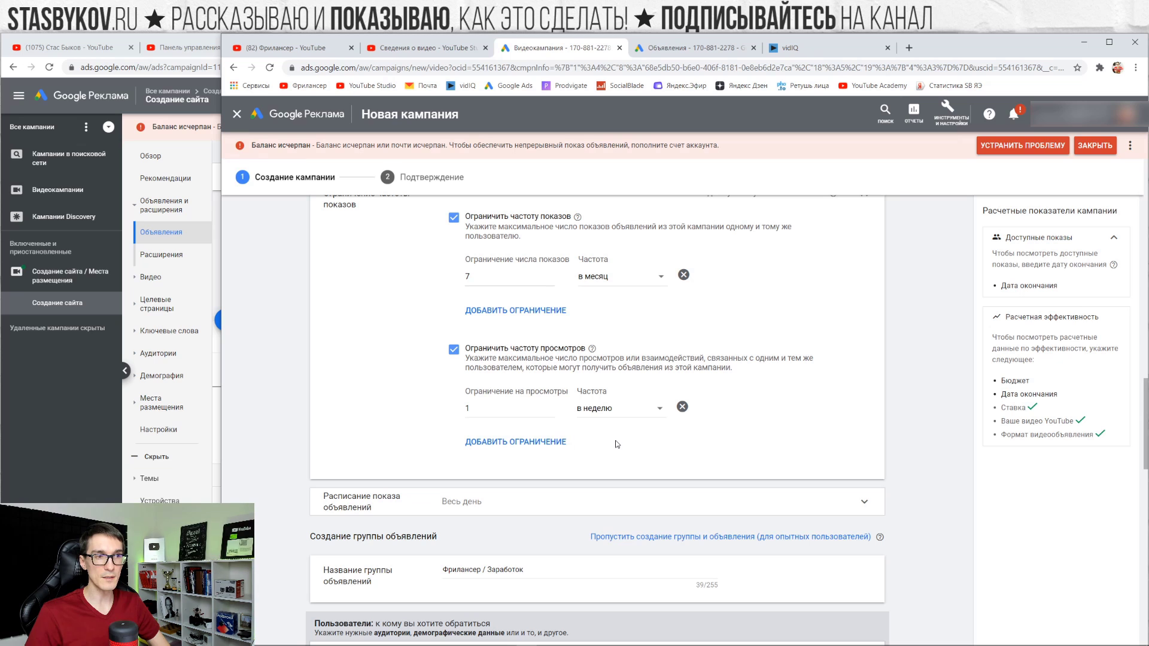
{"action": "left_click", "coordinate": [611, 411]}
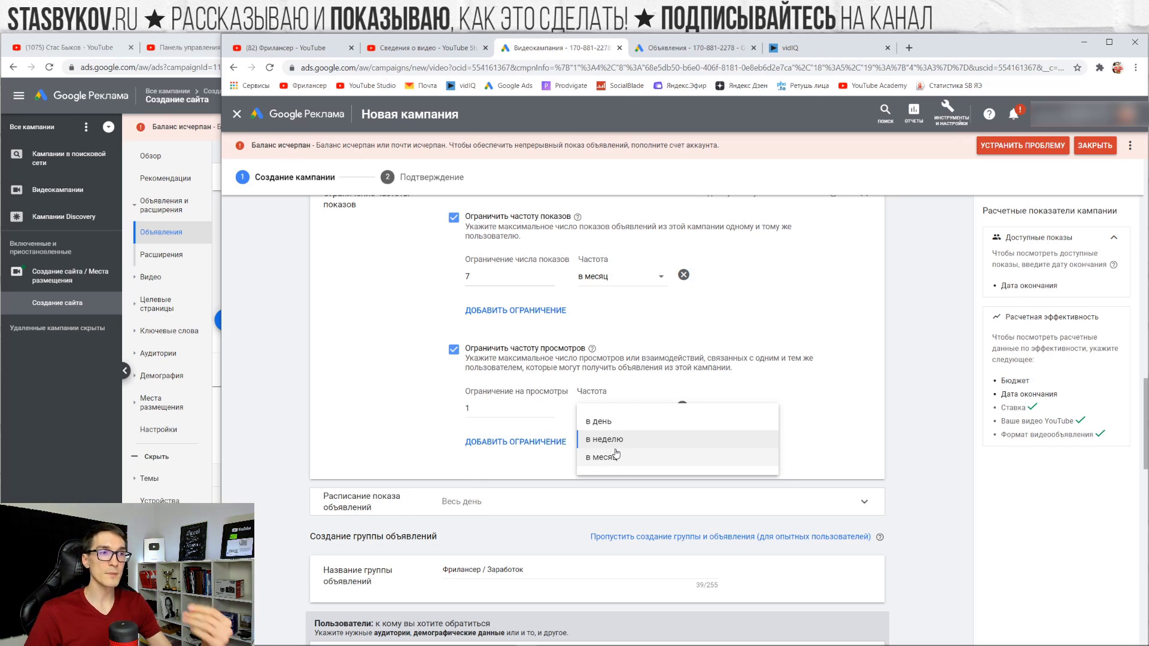
{"action": "left_click_drag", "start_coordinate": [626, 359], "coordinate": [748, 378]}
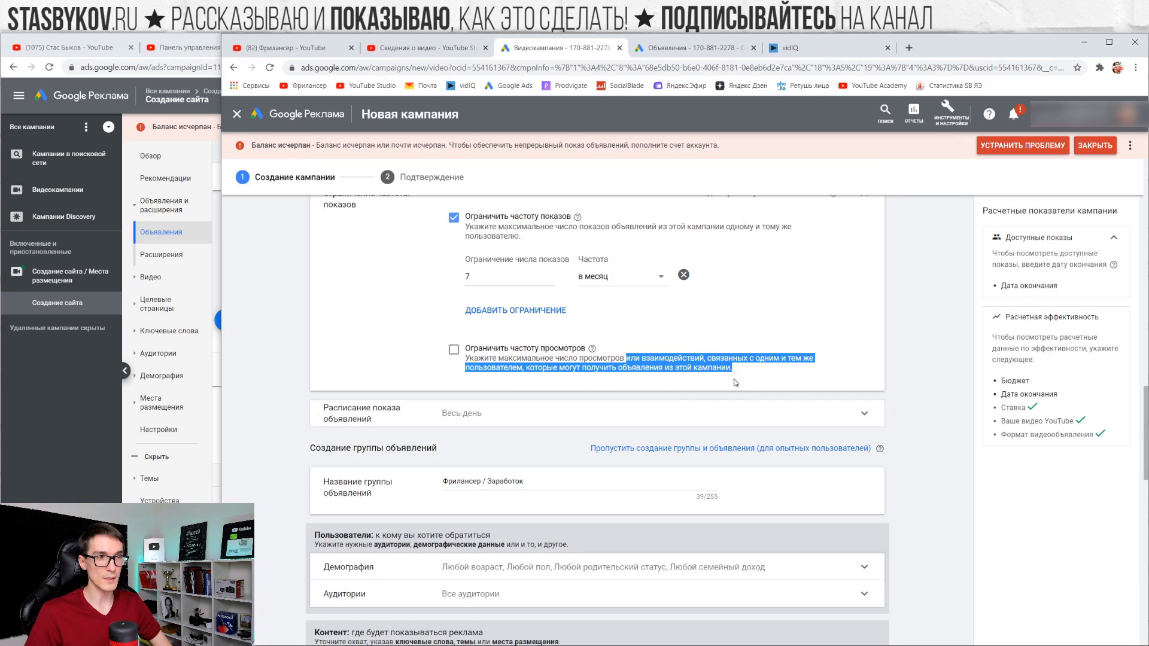
Enable the view frequency limit with a cap of 1 view per user per week (в неделю).
{"action": "left_click", "coordinate": [634, 368]}
{"action": "left_click", "coordinate": [520, 408]}
{"action": "type", "text": "1"}
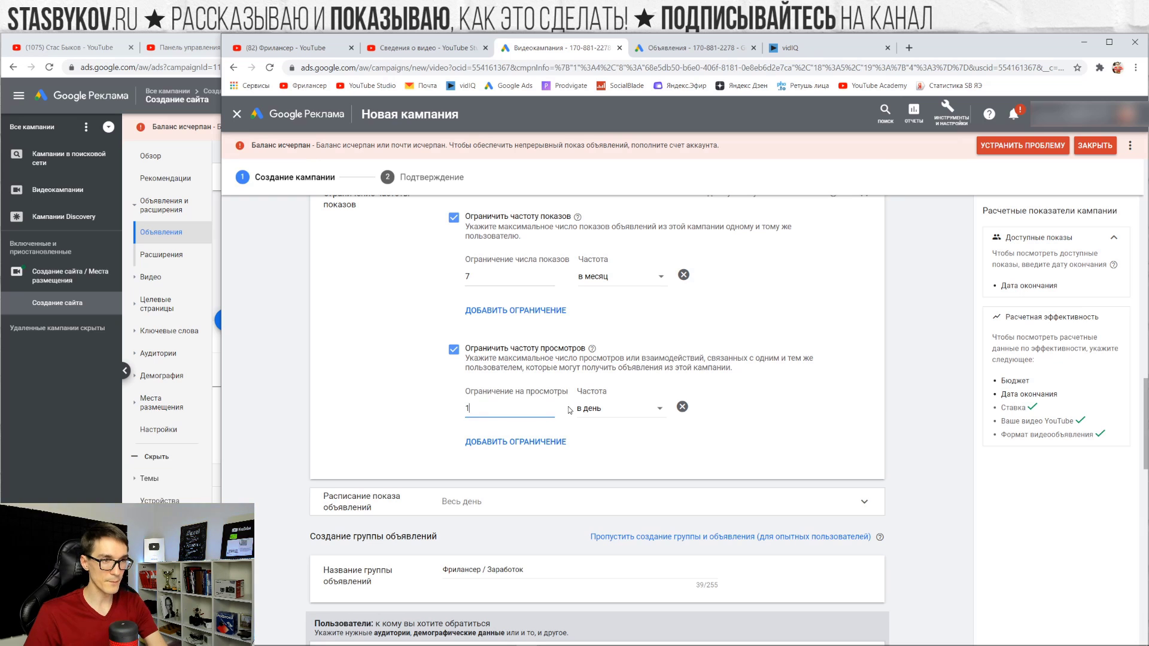
{"action": "left_click", "coordinate": [619, 408]}
{"action": "left_click", "coordinate": [595, 440]}
{"action": "scroll", "coordinate": [316, 445], "scroll_direction": "up", "scroll_amount": 1}
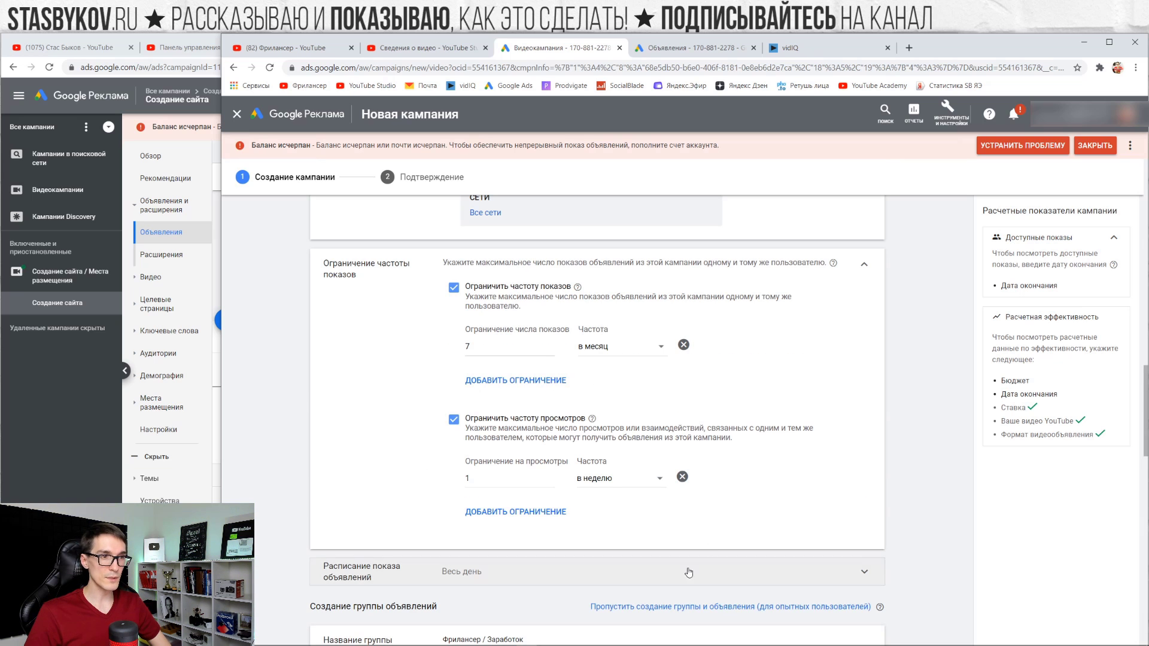
Exclude embedded YouTube videos, live streams and content suitable for children from where the campaign's ads appear.
{"action": "scroll", "coordinate": [545, 396], "scroll_direction": "up", "scroll_amount": 9}
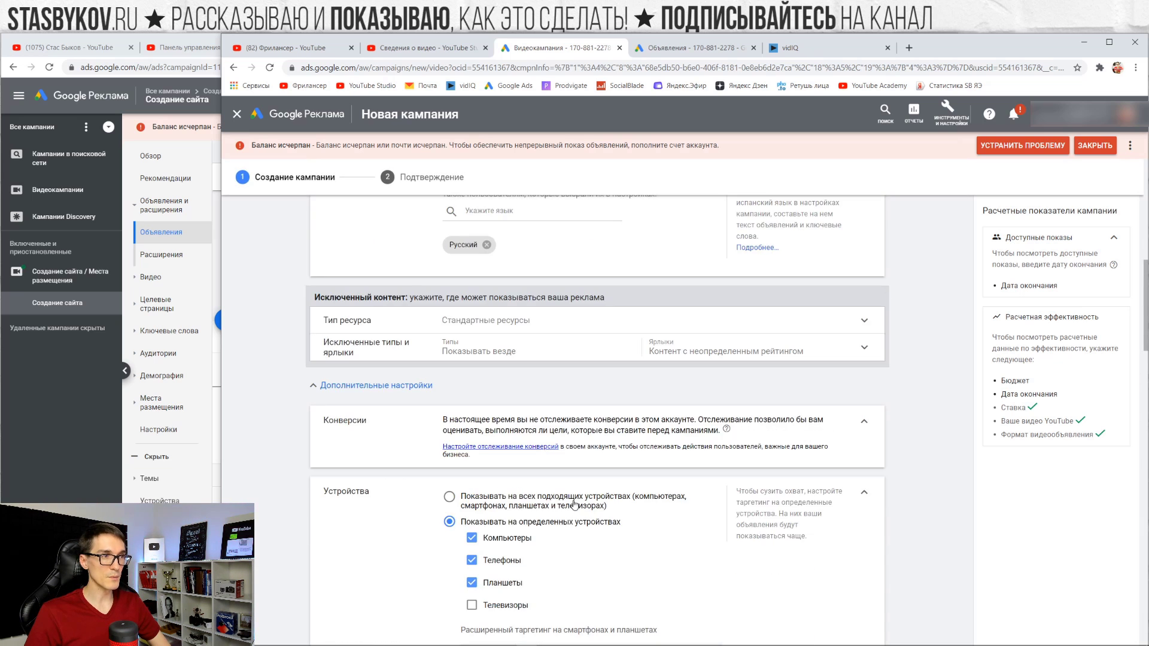
{"action": "left_click", "coordinate": [408, 390]}
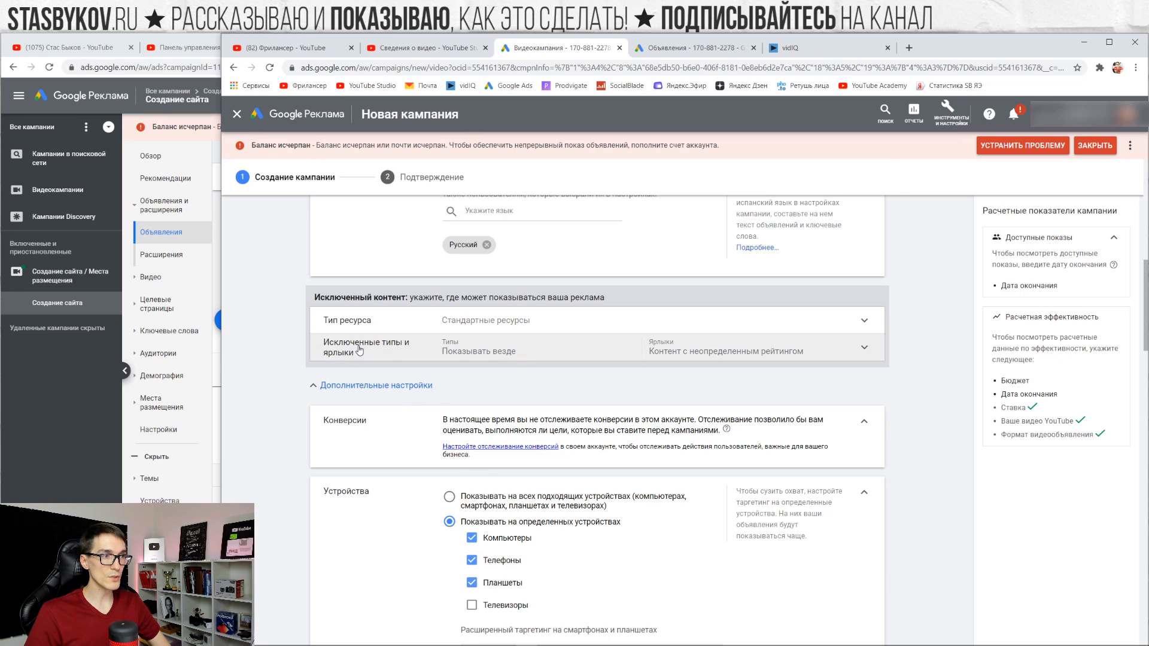
{"action": "left_click", "coordinate": [507, 358]}
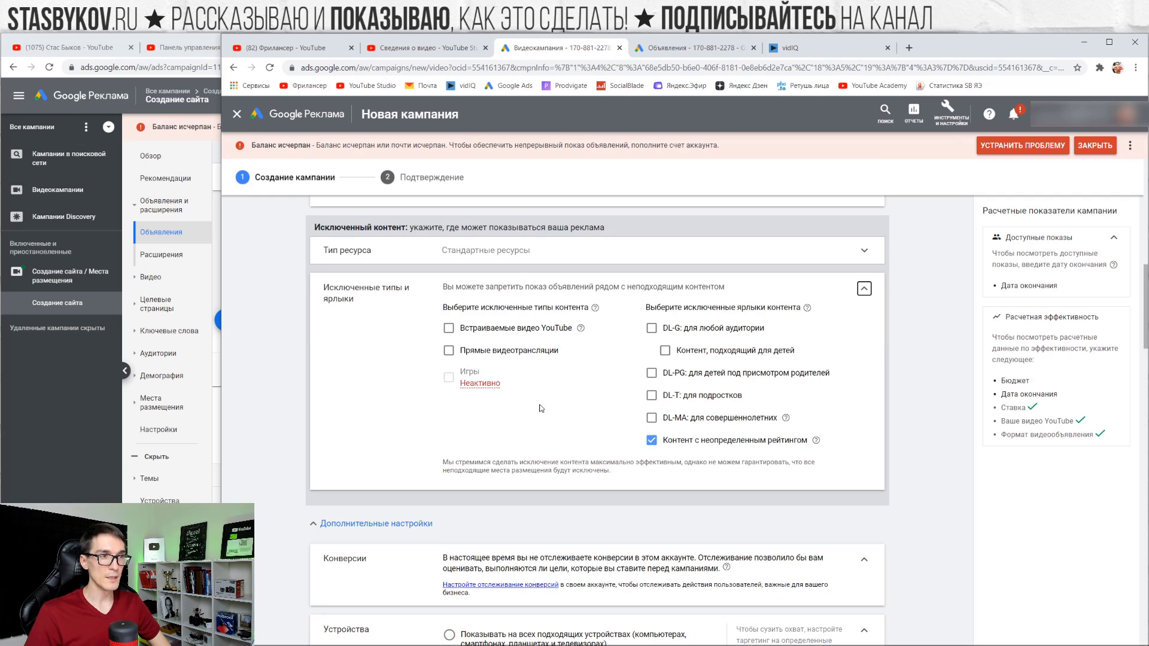
{"action": "left_click", "coordinate": [510, 357]}
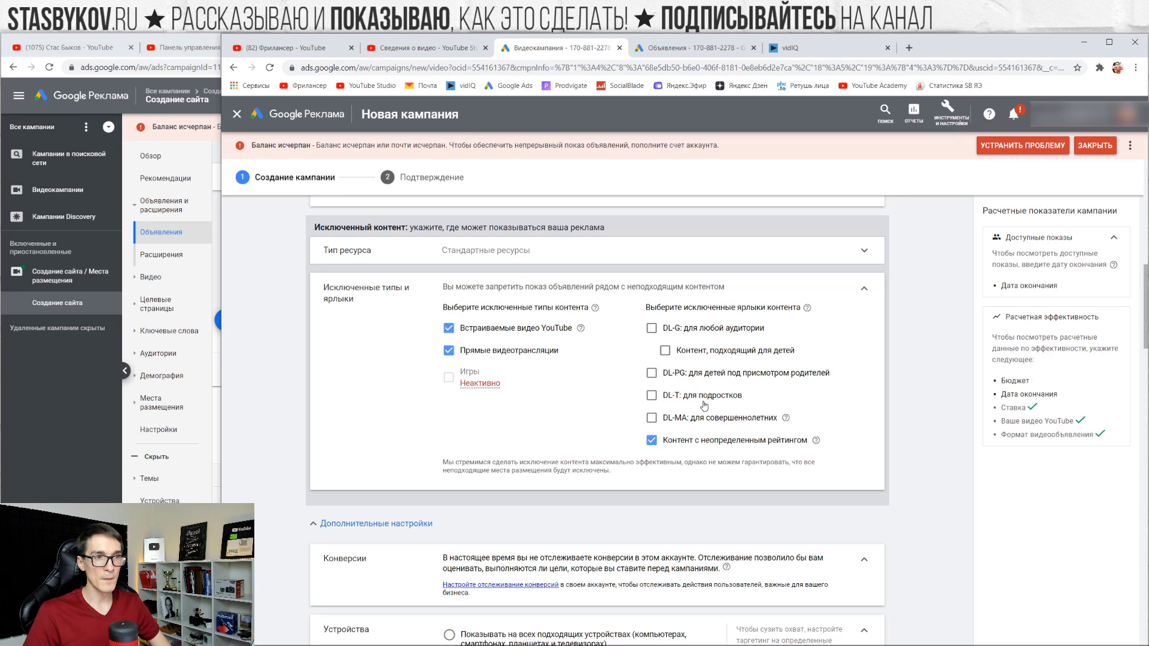
{"action": "left_click", "coordinate": [722, 355]}
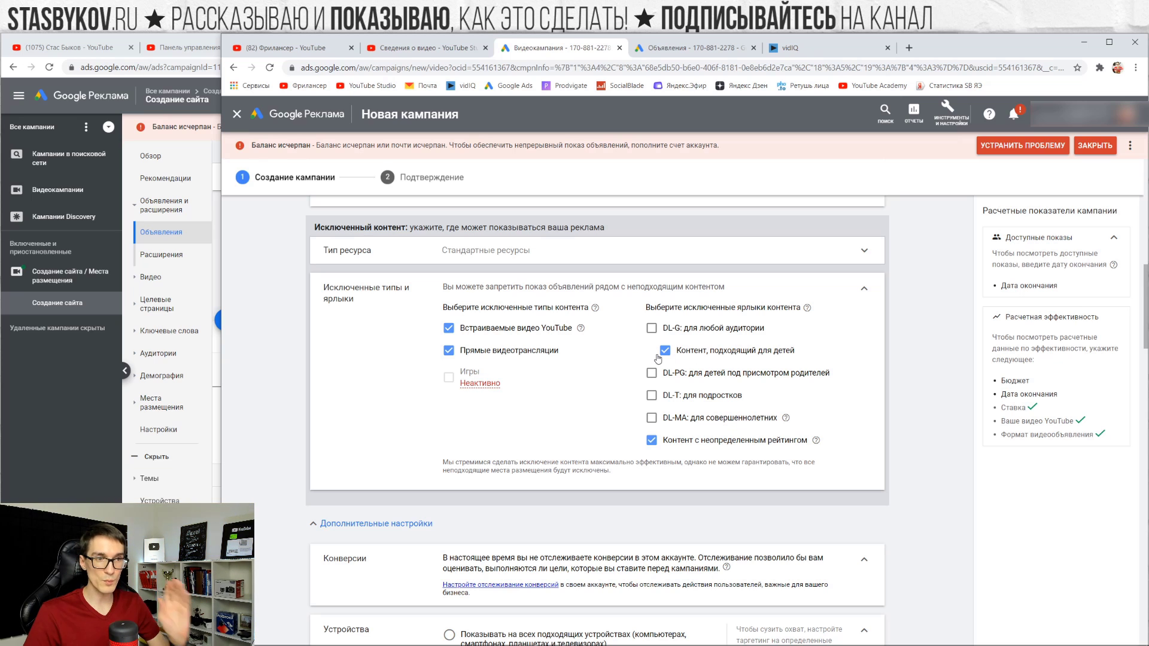
Review the inventory type options and the campaign's language, location, budget and date settings.
{"action": "scroll", "coordinate": [556, 489], "scroll_direction": "up", "scroll_amount": 1}
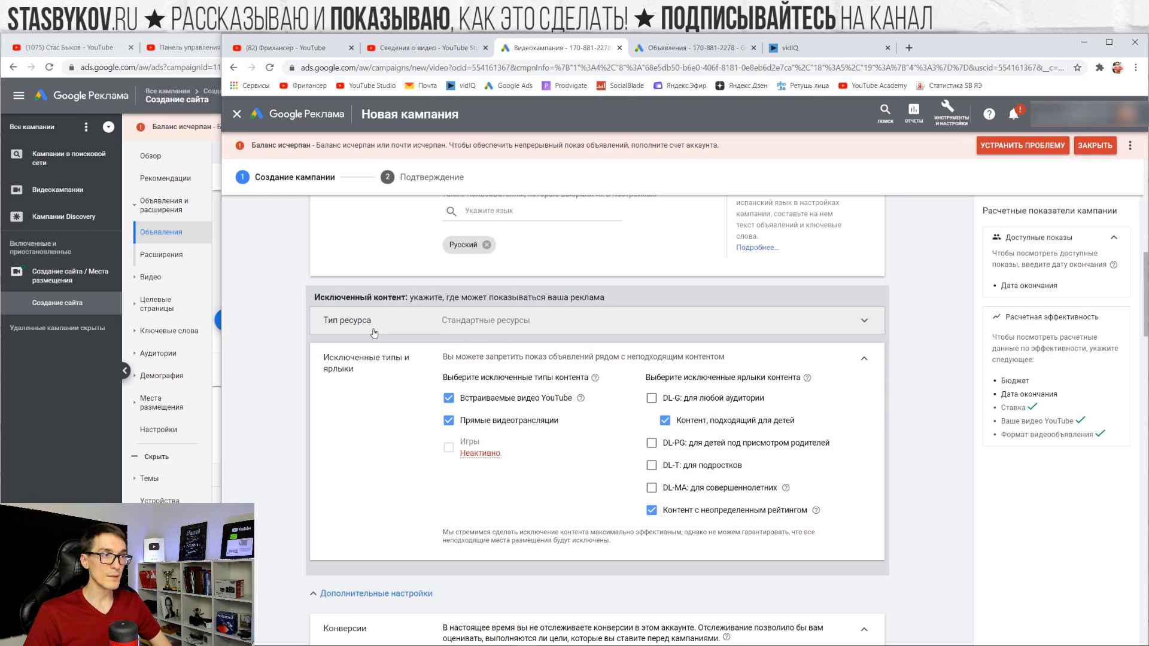
{"action": "left_click", "coordinate": [441, 326]}
{"action": "scroll", "coordinate": [668, 270], "scroll_direction": "down", "scroll_amount": 1}
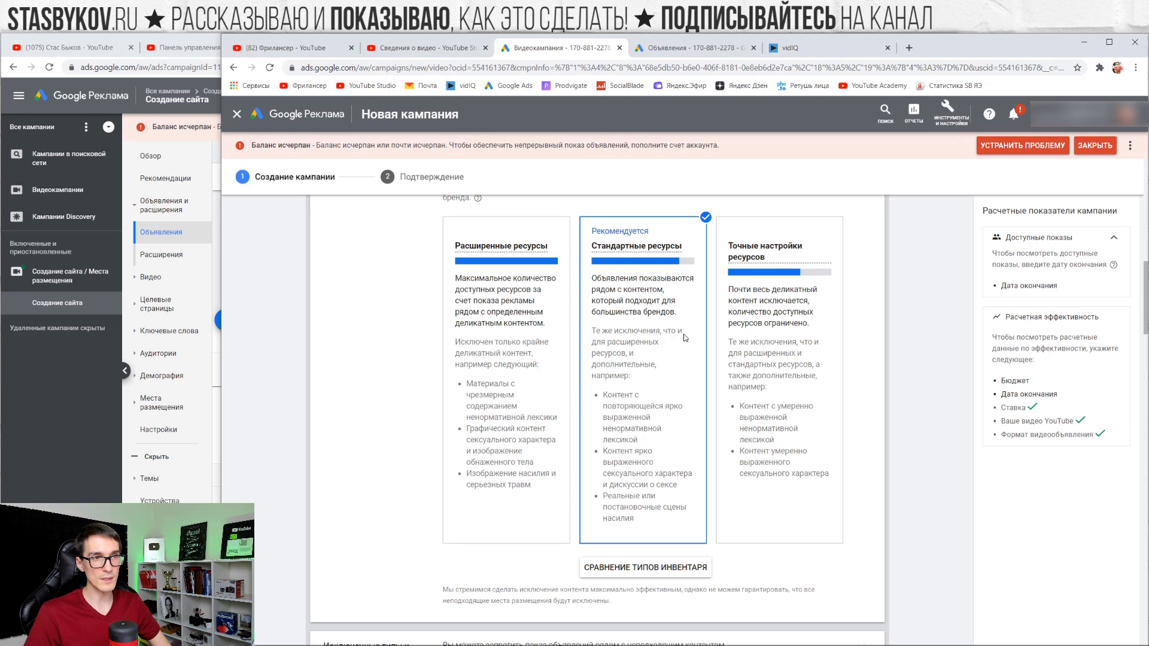
{"action": "mouse_move", "coordinate": [760, 259]}
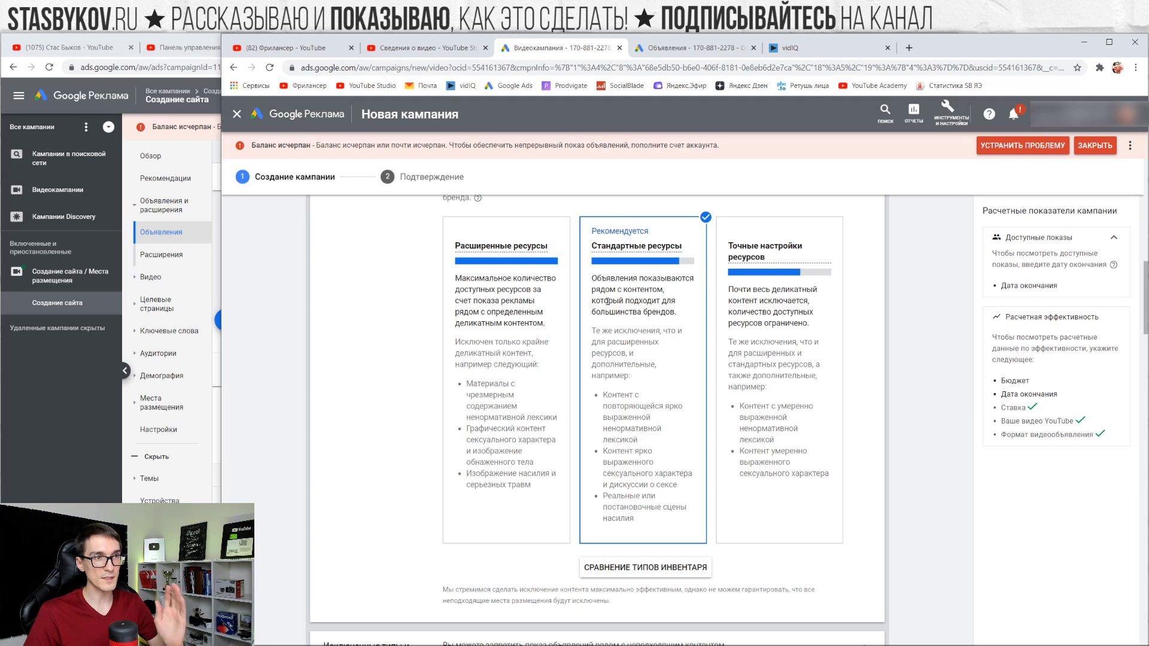
{"action": "scroll", "coordinate": [607, 437], "scroll_direction": "up", "scroll_amount": 5}
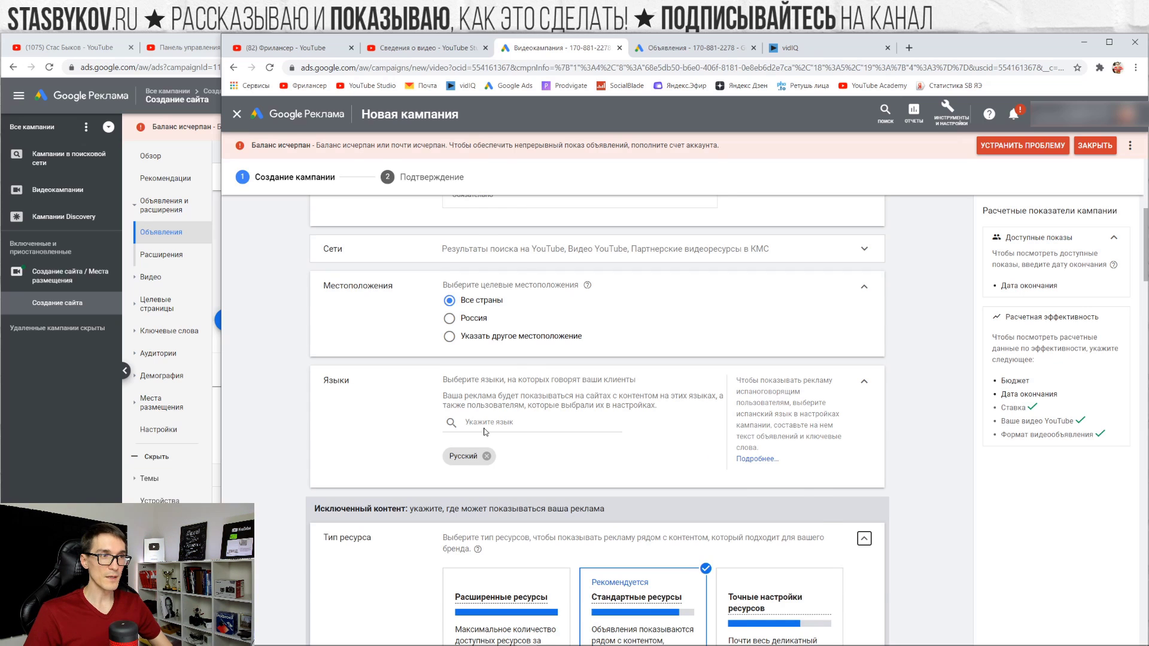
{"action": "scroll", "coordinate": [485, 430], "scroll_direction": "up", "scroll_amount": 1}
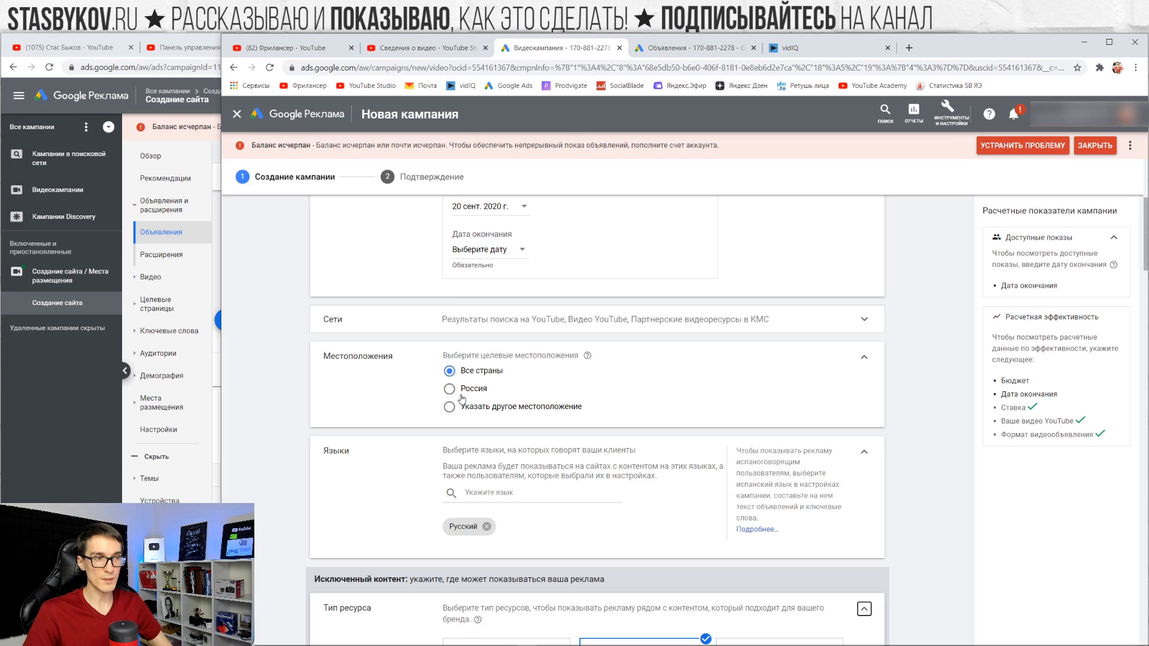
{"action": "scroll", "coordinate": [345, 459], "scroll_direction": "down", "scroll_amount": 1}
{"action": "scroll", "coordinate": [494, 466], "scroll_direction": "up", "scroll_amount": 1}
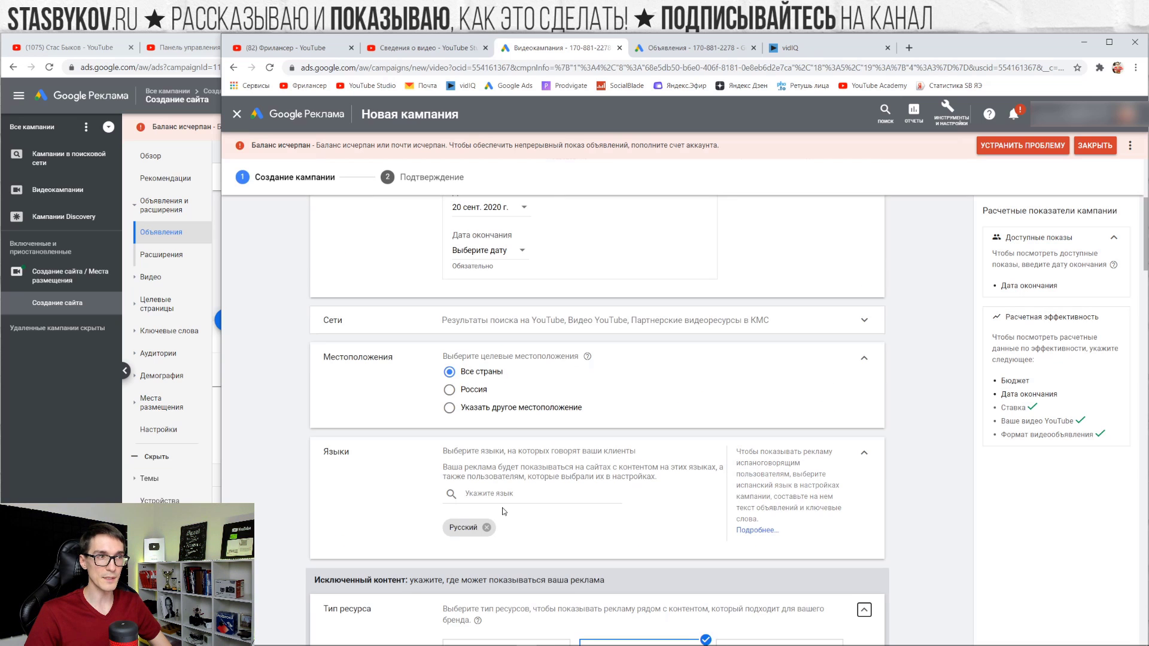
{"action": "scroll", "coordinate": [464, 378], "scroll_direction": "up", "scroll_amount": 3}
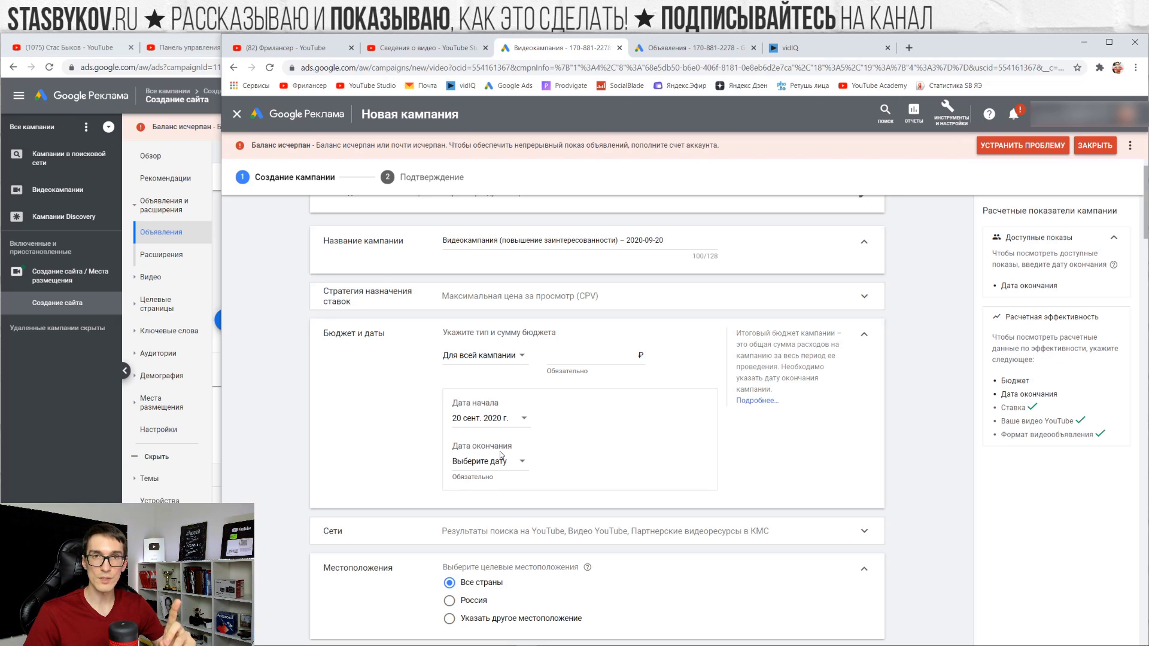
Look at the existing placements campaign's ads and the channel's SEO WordPress video on YouTube, close the video and return to the Google Ads window.
{"action": "left_click", "coordinate": [693, 48]}
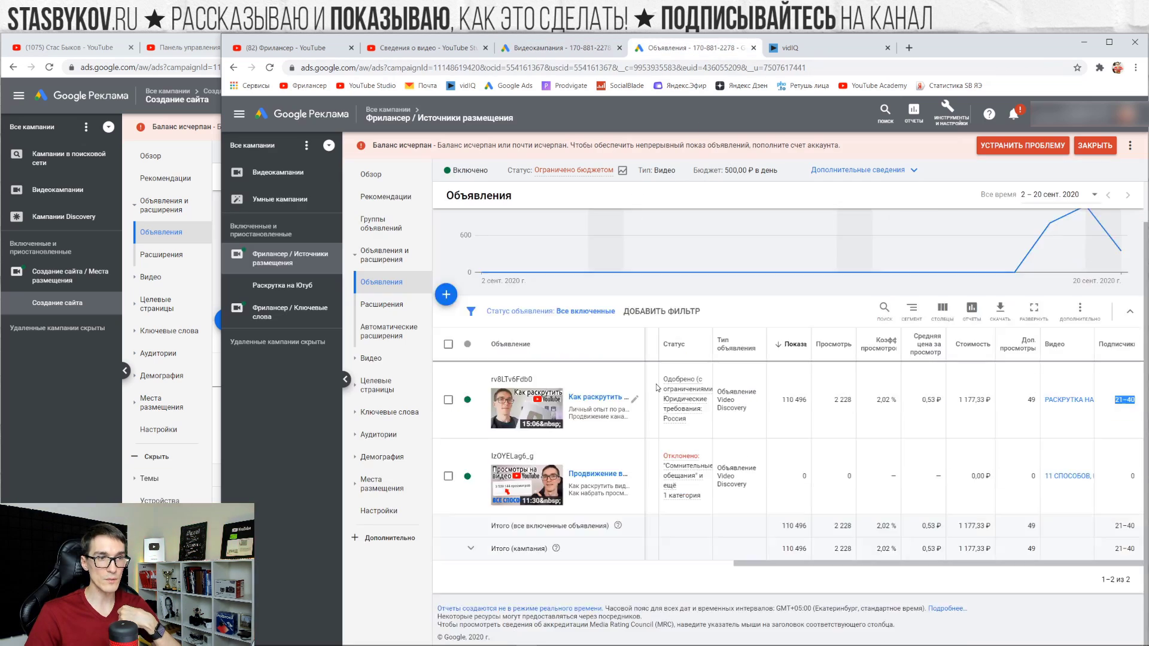
{"action": "mouse_move", "coordinate": [689, 396]}
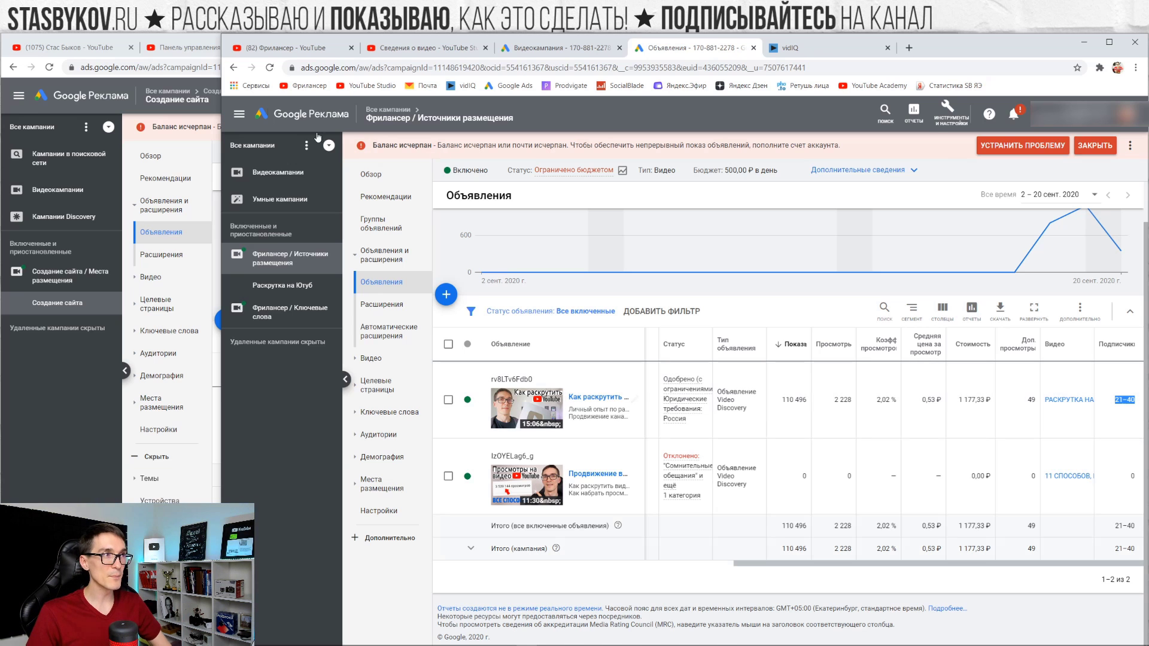
{"action": "left_click", "coordinate": [191, 47]}
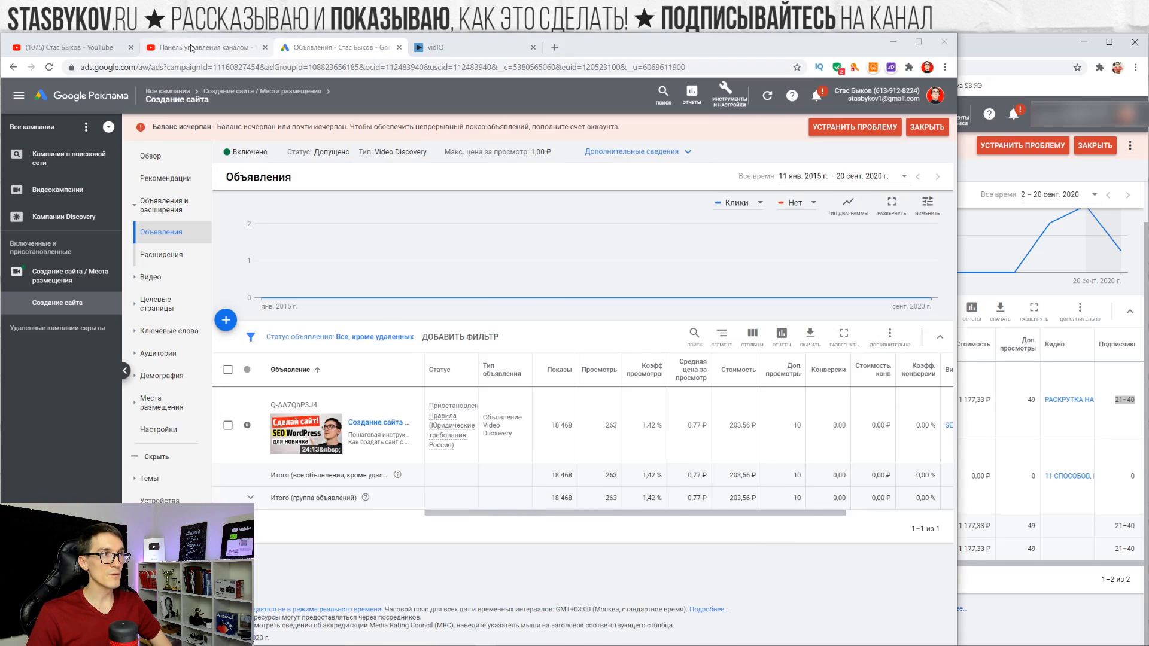
{"action": "left_click", "coordinate": [77, 47]}
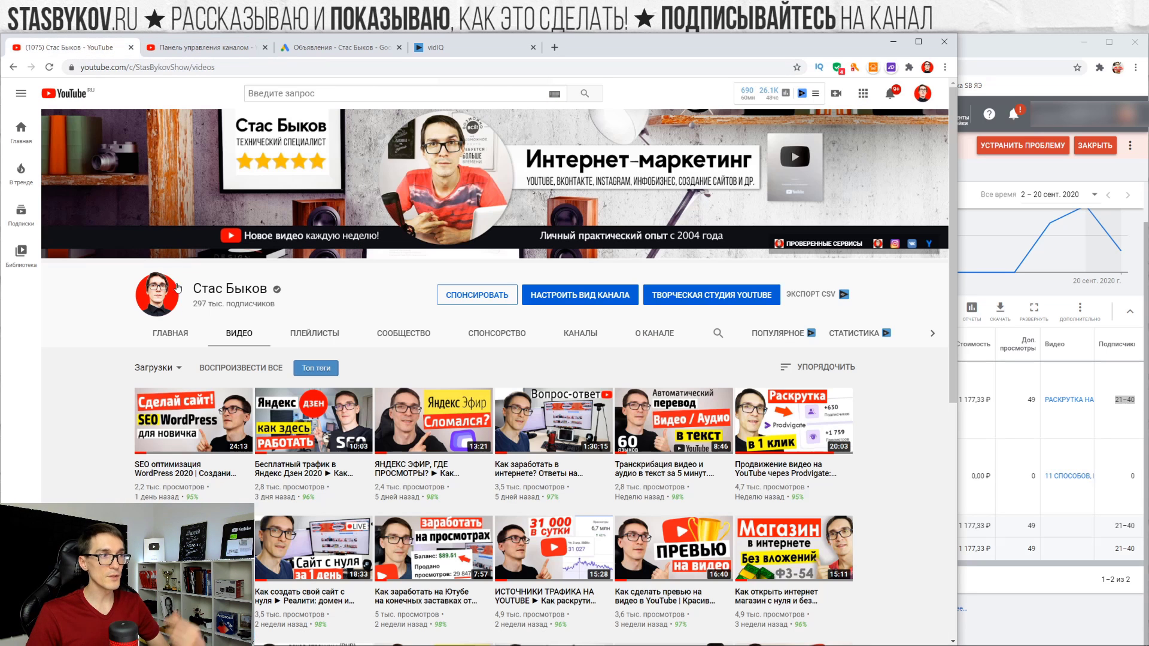
{"action": "left_click", "coordinate": [207, 47]}
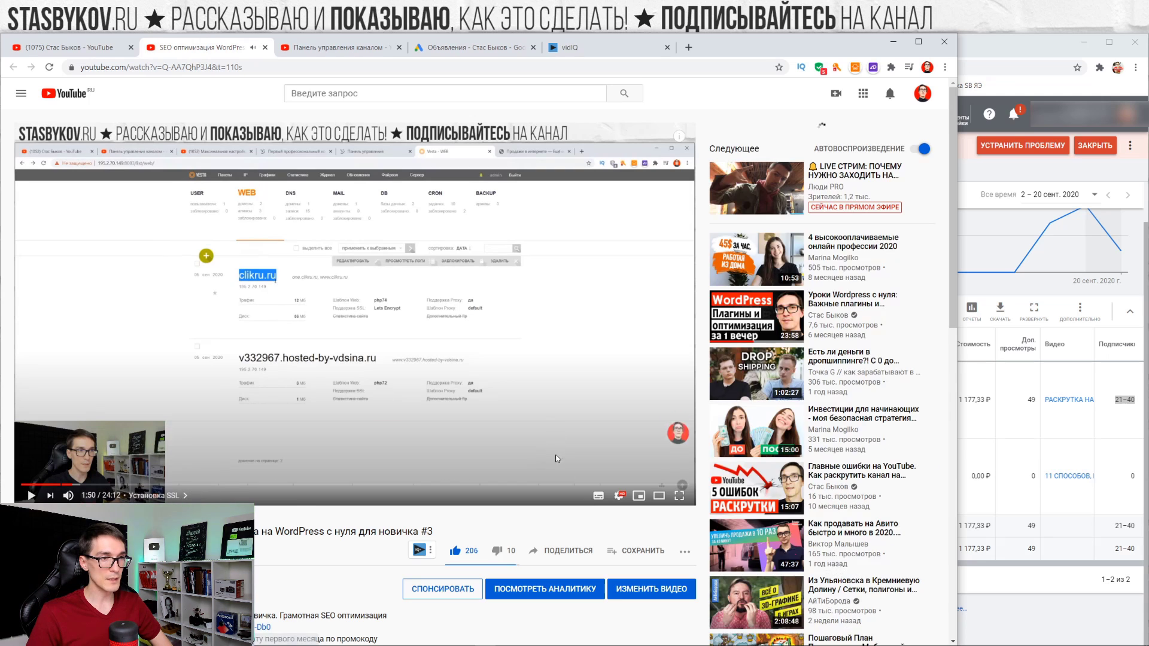
{"action": "left_click", "coordinate": [678, 425]}
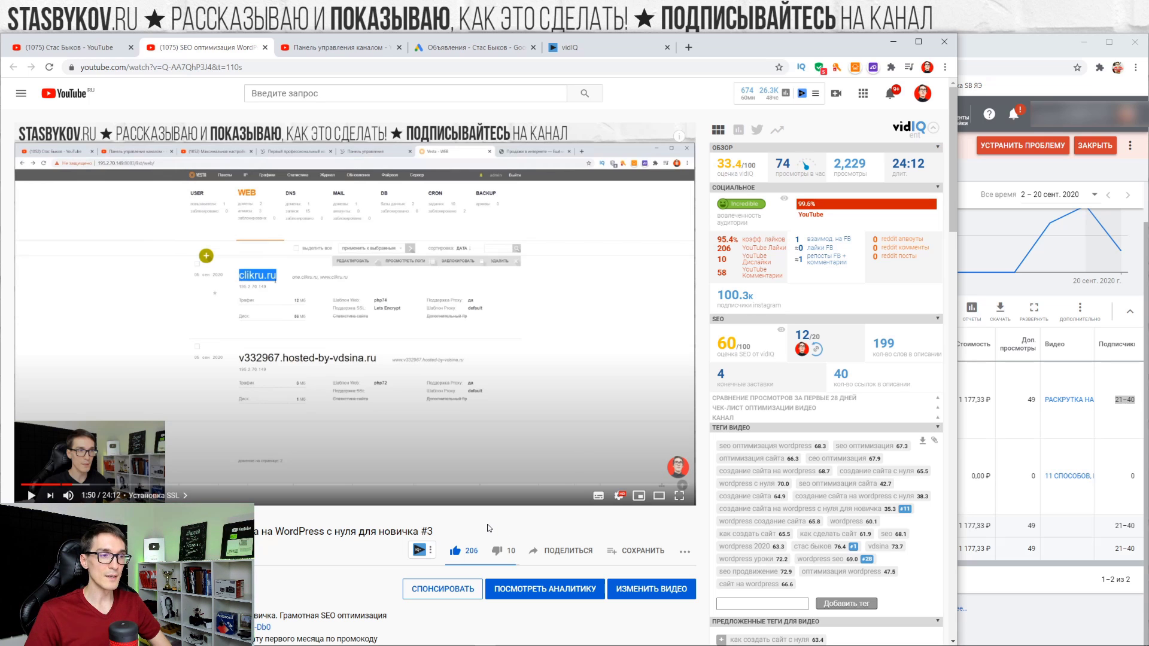
{"action": "left_click", "coordinate": [265, 47]}
{"action": "left_click", "coordinate": [1014, 46]}
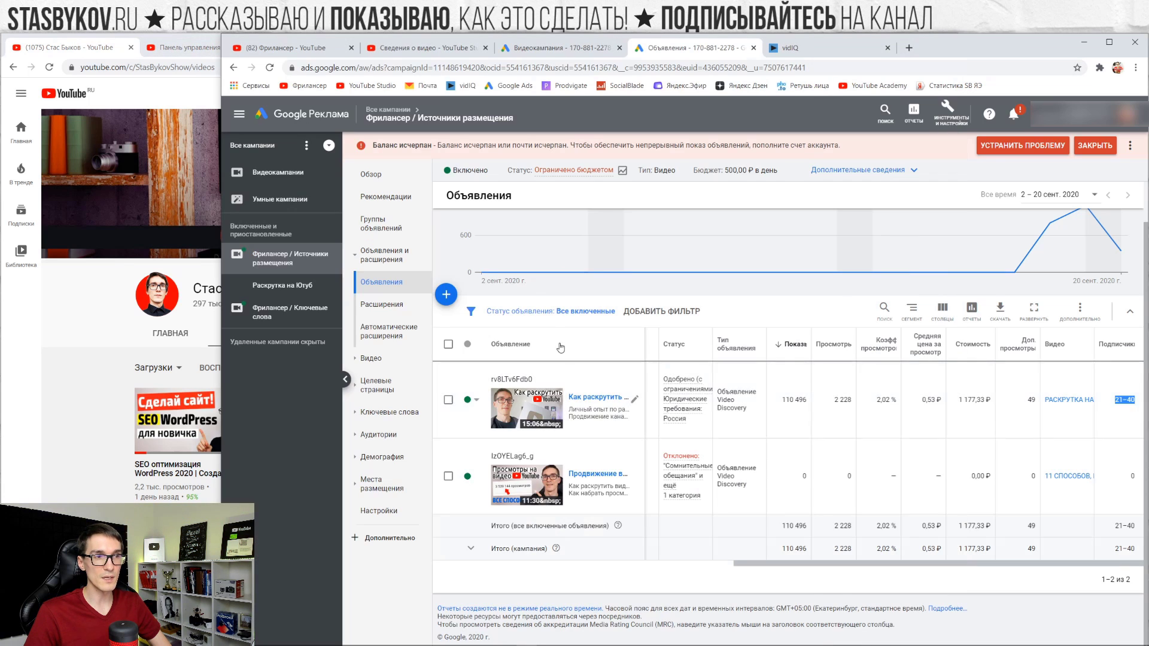
Turn off "Партнерские видеоресурсы в КМС" in the new campaign's networks, keeping YouTube search results and YouTube videos selected.
{"action": "left_click", "coordinate": [557, 48]}
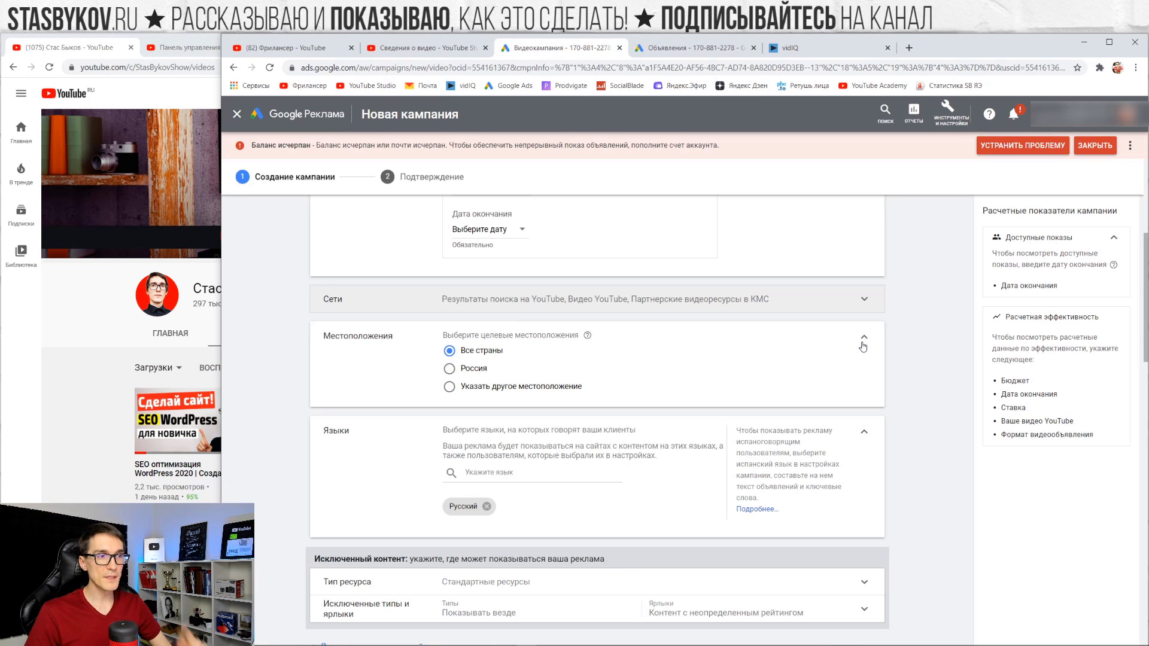
{"action": "scroll", "coordinate": [644, 413], "scroll_direction": "up", "scroll_amount": 1}
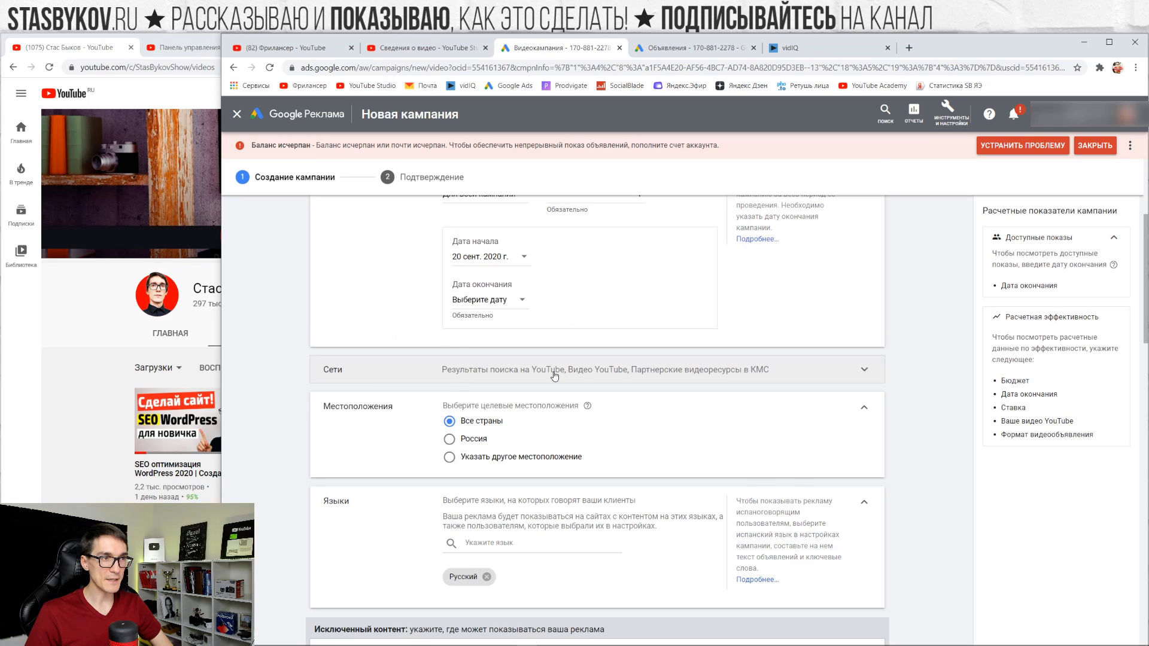
{"action": "scroll", "coordinate": [554, 376], "scroll_direction": "down", "scroll_amount": 1}
{"action": "left_click", "coordinate": [484, 307]}
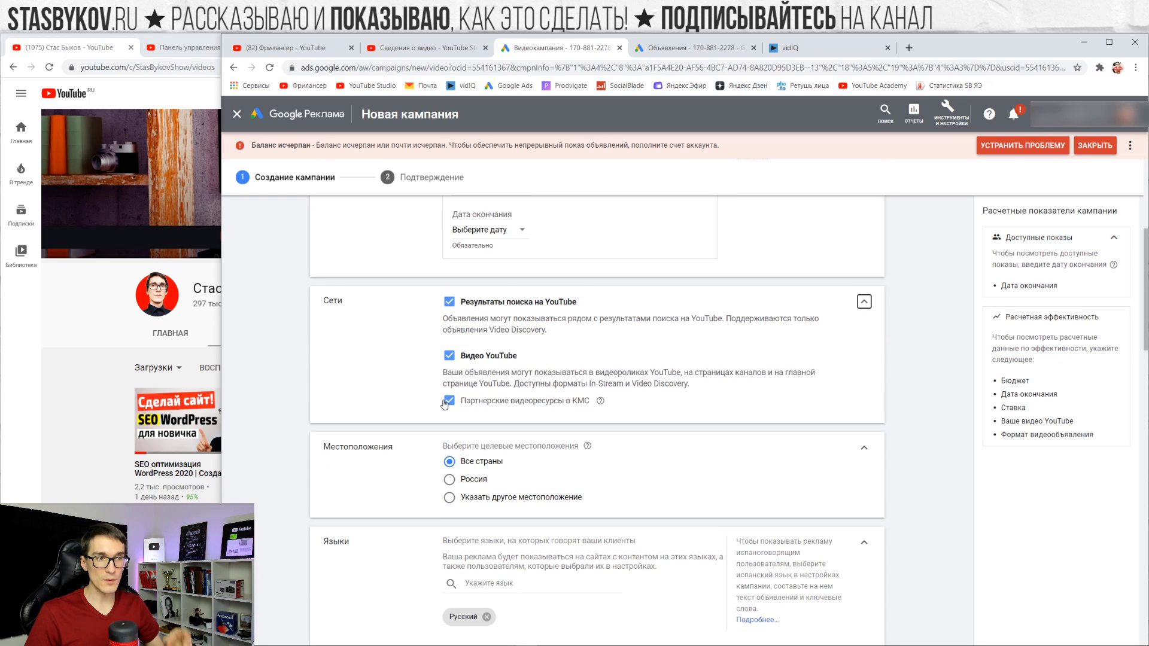
{"action": "left_click", "coordinate": [448, 402]}
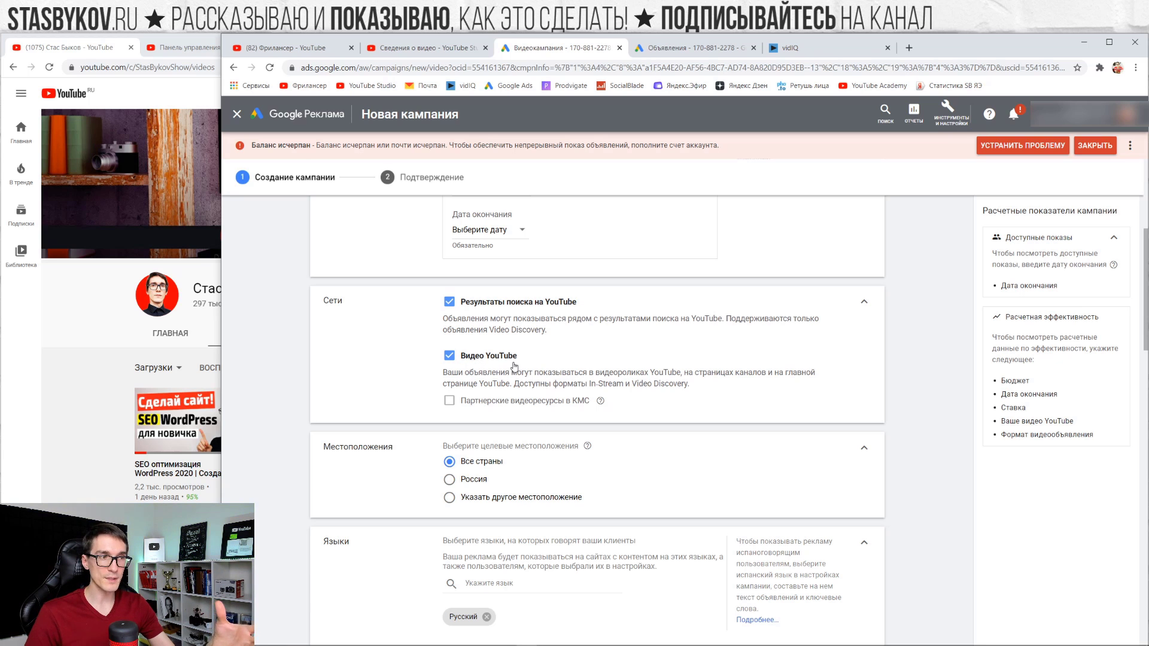
{"action": "left_click", "coordinate": [453, 359]}
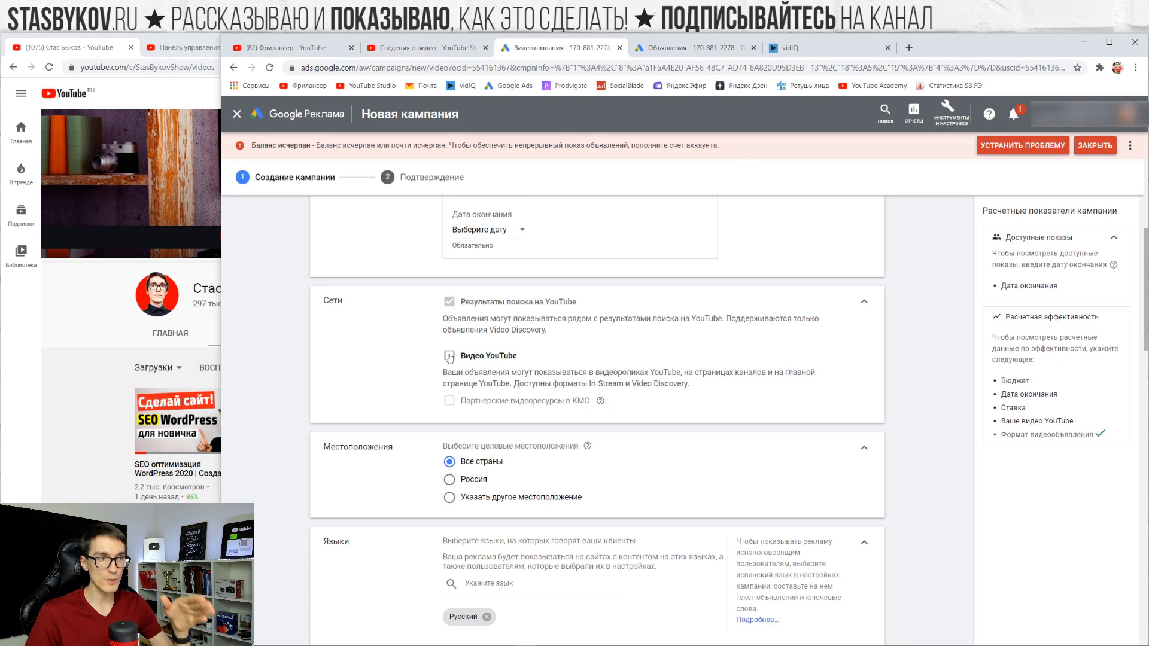
{"action": "left_click", "coordinate": [450, 357]}
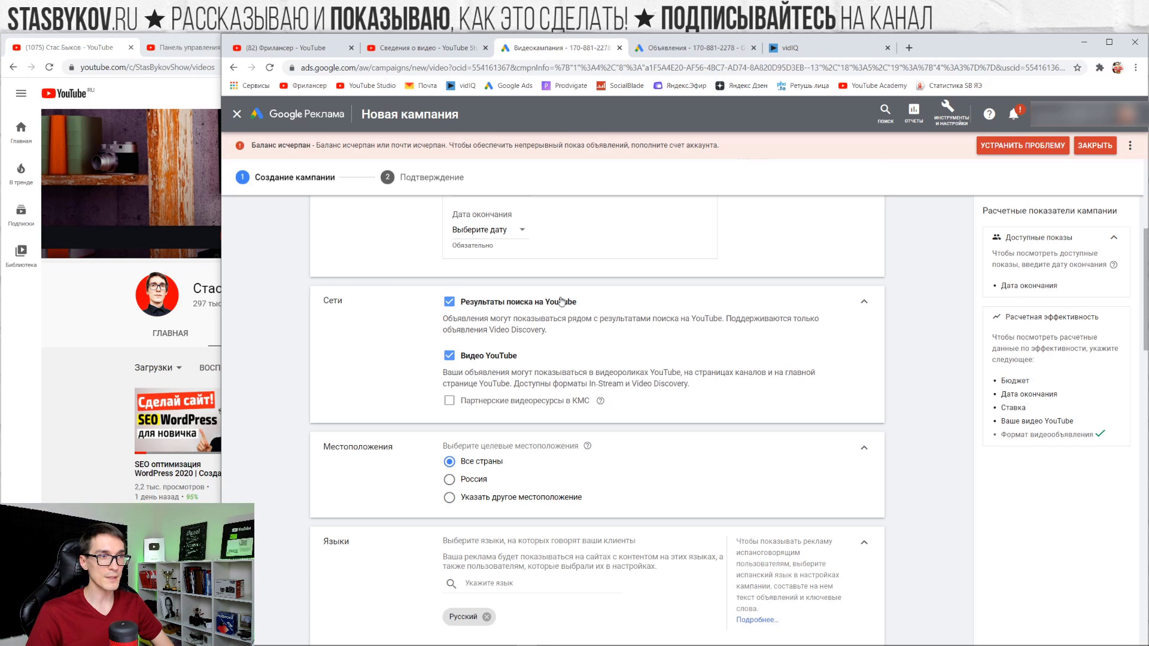
Switch the campaign's budget type to daily (Дневной) and set the amount to 200 ₽.
{"action": "left_click", "coordinate": [864, 304]}
{"action": "scroll", "coordinate": [407, 329], "scroll_direction": "up", "scroll_amount": 3}
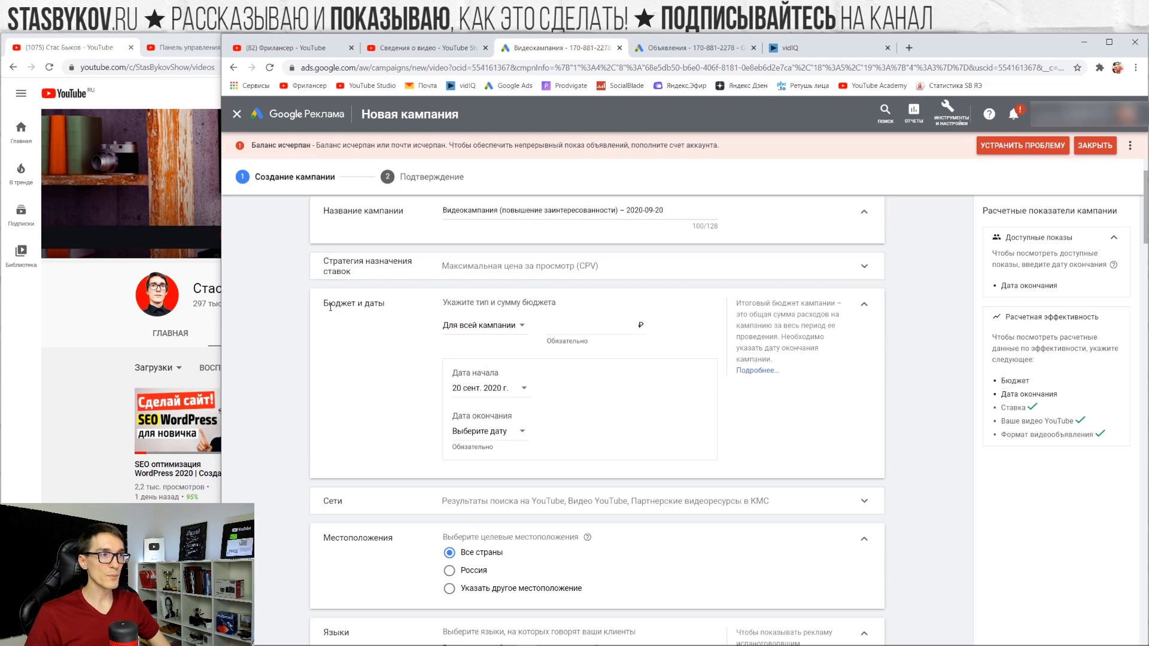
{"action": "left_click", "coordinate": [477, 327]}
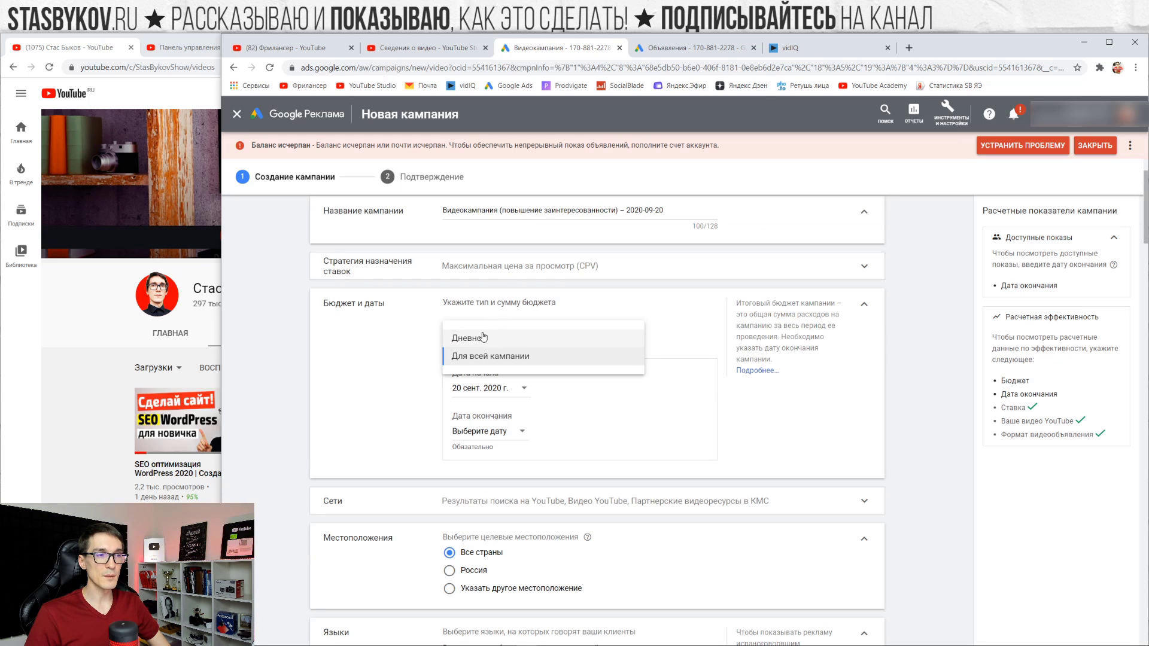
{"action": "left_click", "coordinate": [476, 339]}
{"action": "left_click", "coordinate": [546, 326]}
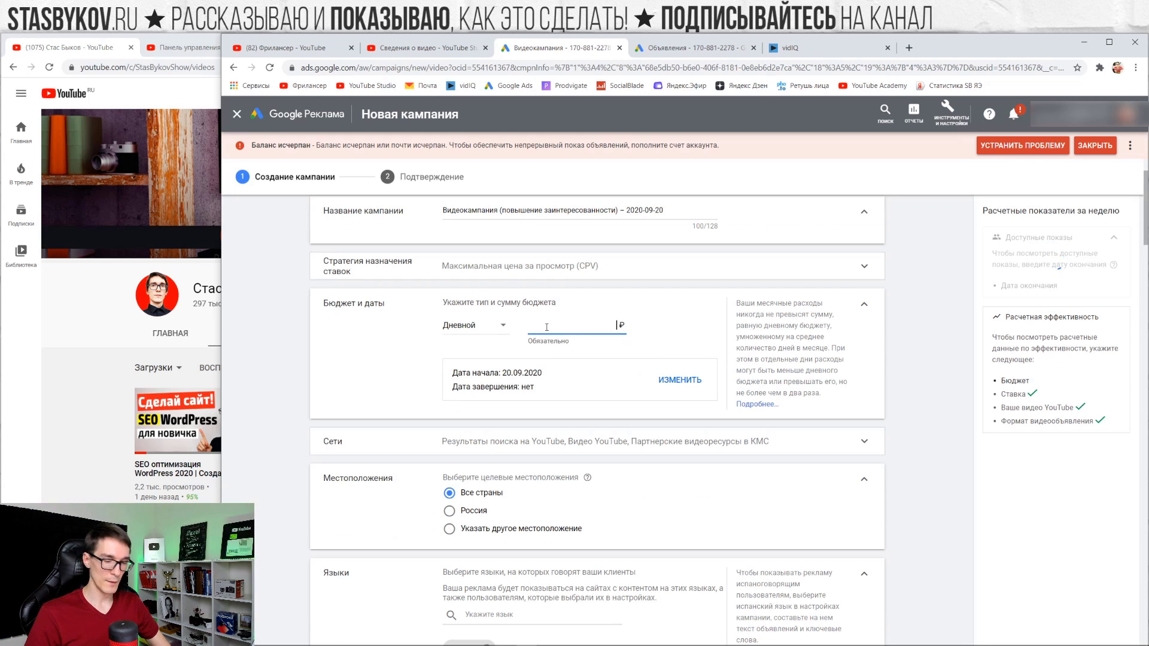
{"action": "type", "text": "20"}
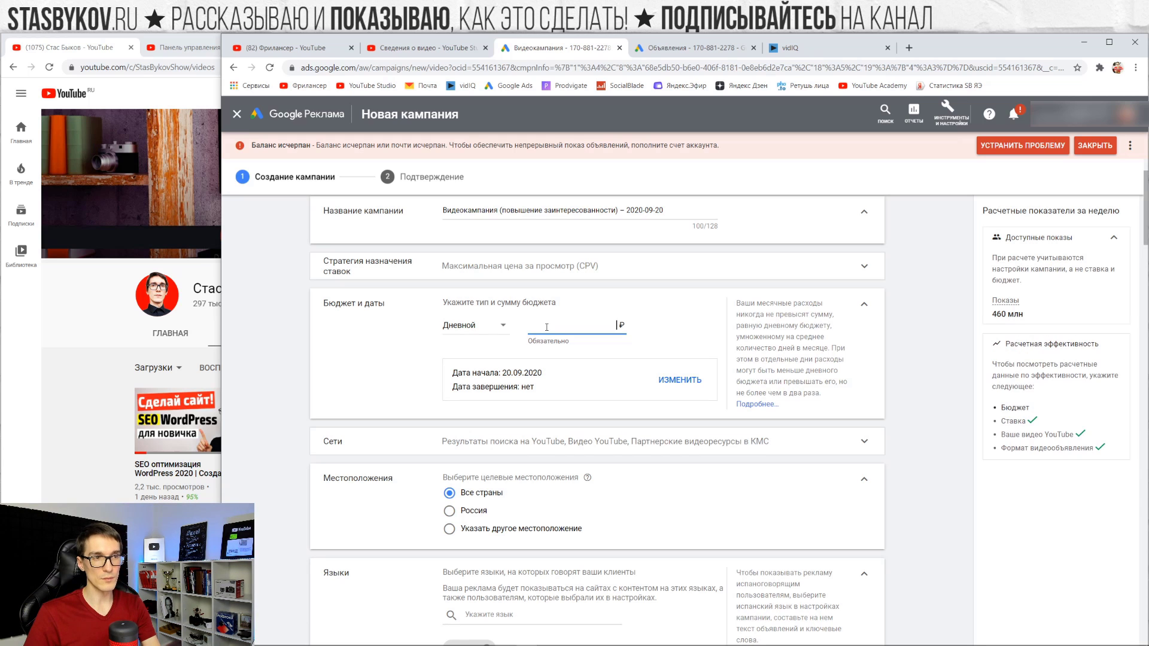
{"action": "type", "text": "0"}
{"action": "left_click", "coordinate": [661, 331]}
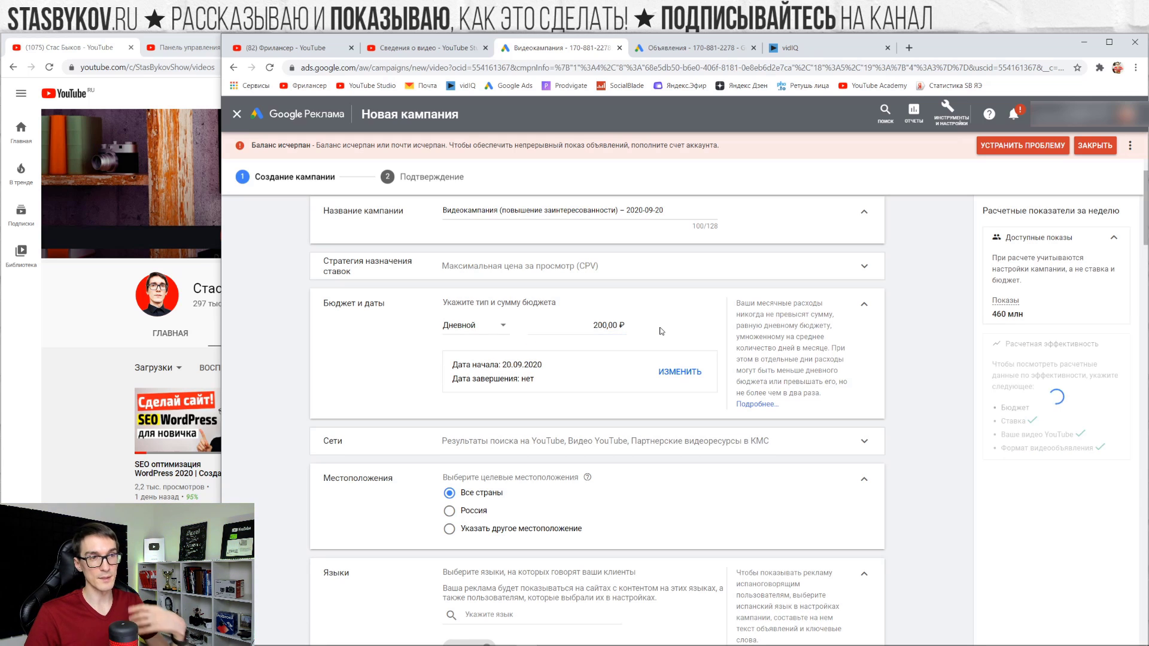
Try a daily budget of 500 ₽ and return the amount to 200 ₽.
{"action": "left_click", "coordinate": [576, 324]}
{"action": "type", "text": "5"}
{"action": "left_click", "coordinate": [584, 324]}
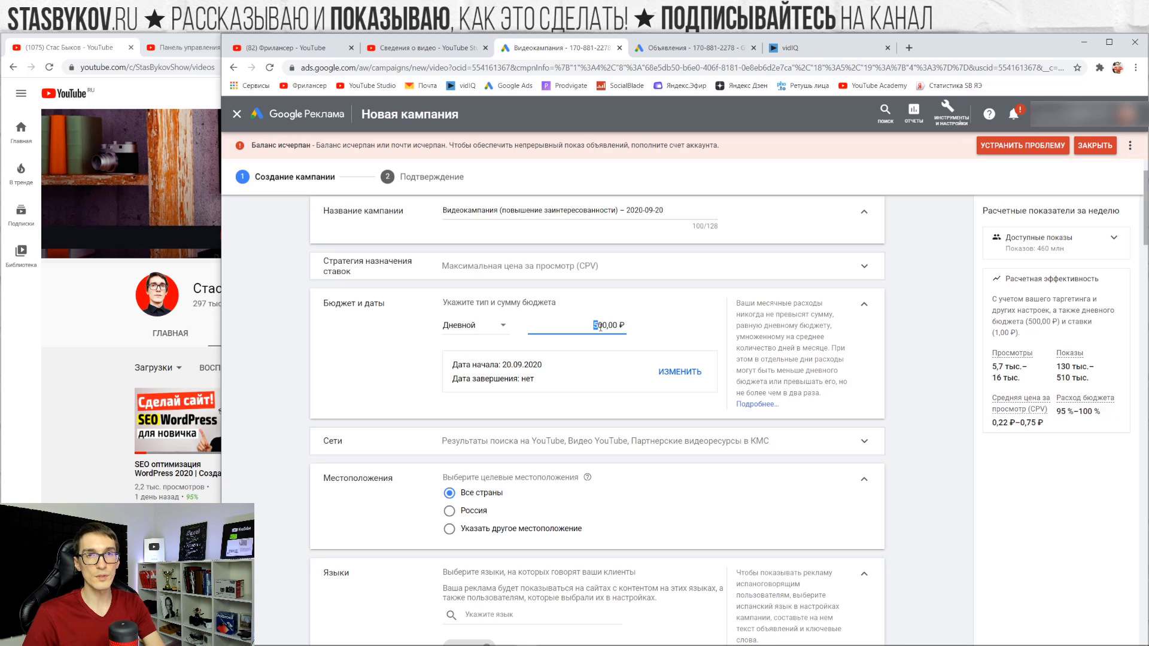
{"action": "type", "text": "1"}
{"action": "type", "text": "2"}
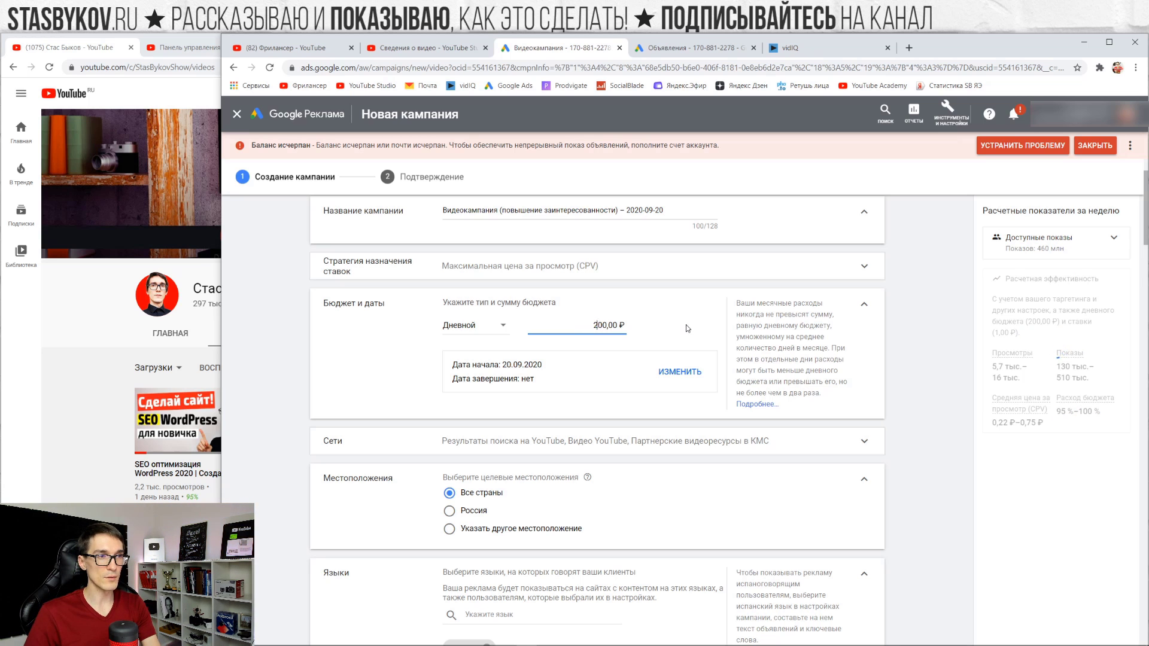
Expand the bidding strategy settings and rename the campaign as "Фрилансер / Места размещения 2".
{"action": "scroll", "coordinate": [560, 367], "scroll_direction": "up", "scroll_amount": 1}
{"action": "left_click", "coordinate": [531, 352]}
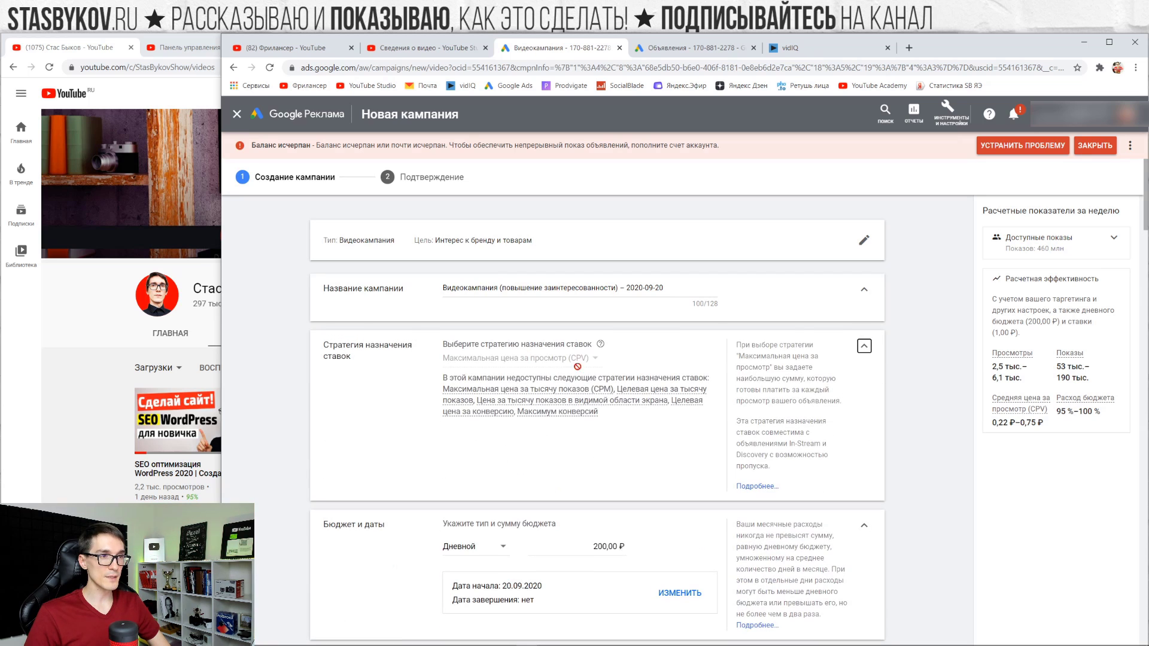
{"action": "triple_click", "coordinate": [475, 287]}
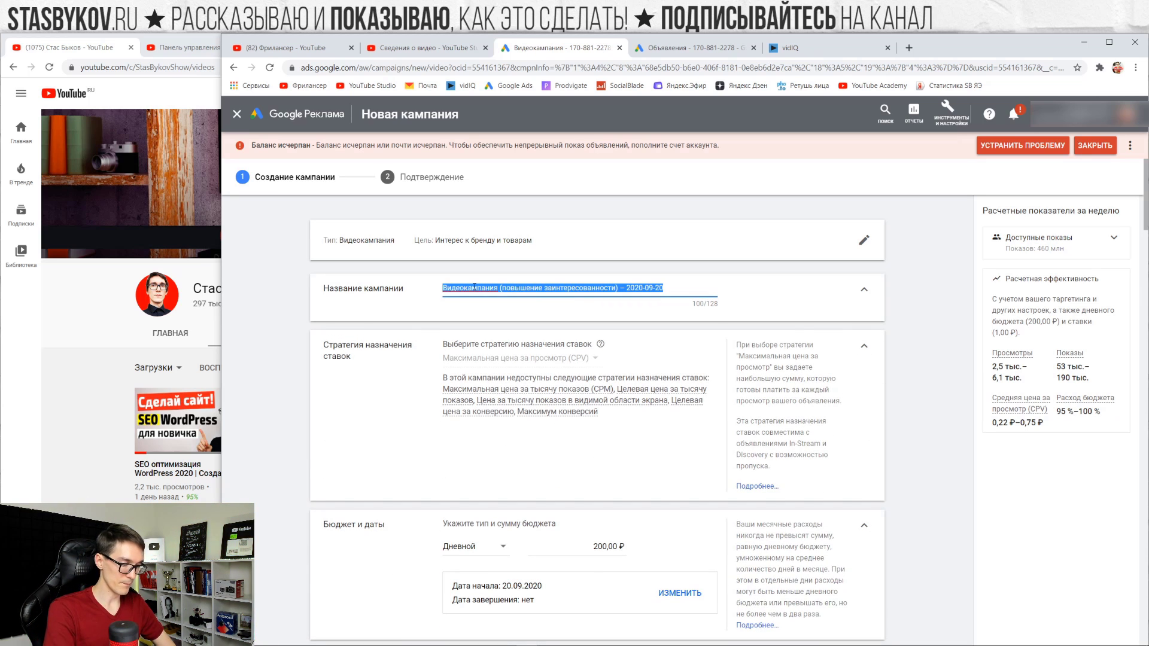
{"action": "type", "text": "Аhb"}
{"action": "key", "text": "BackSpace"}
{"action": "key", "text": "BackSpace"}
{"action": "key", "text": "BackSpace"}
{"action": "type", "text": "Фрилансер |"}
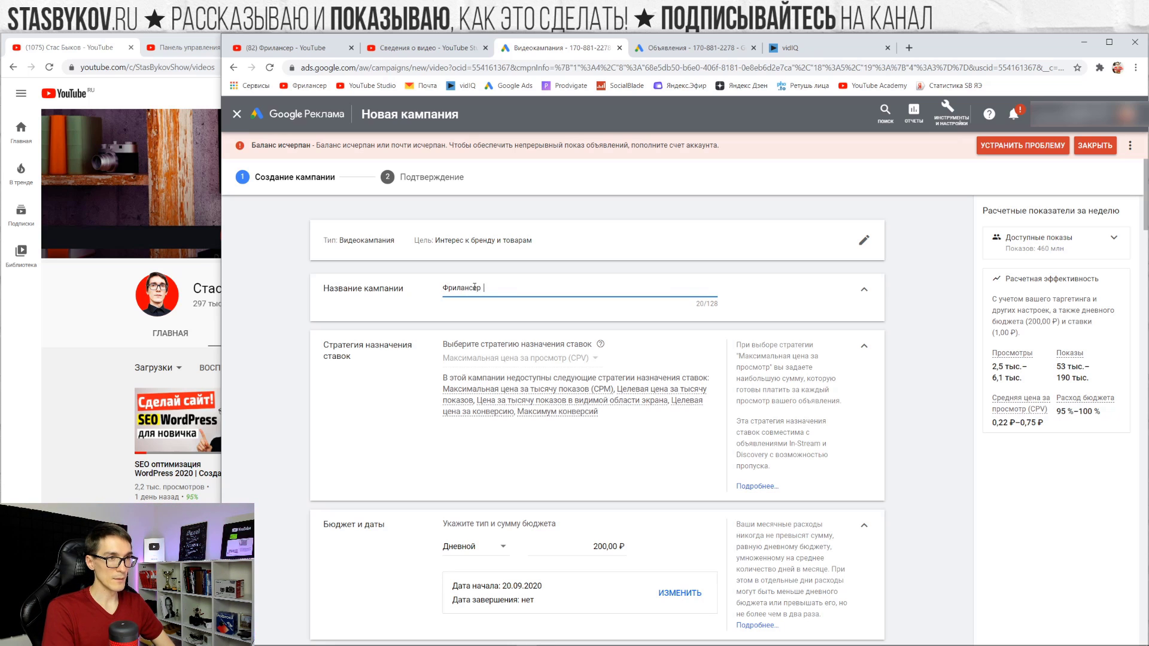
{"action": "key", "text": "BackSpace"}
{"action": "type", "text": "/ Места размещения 2"}
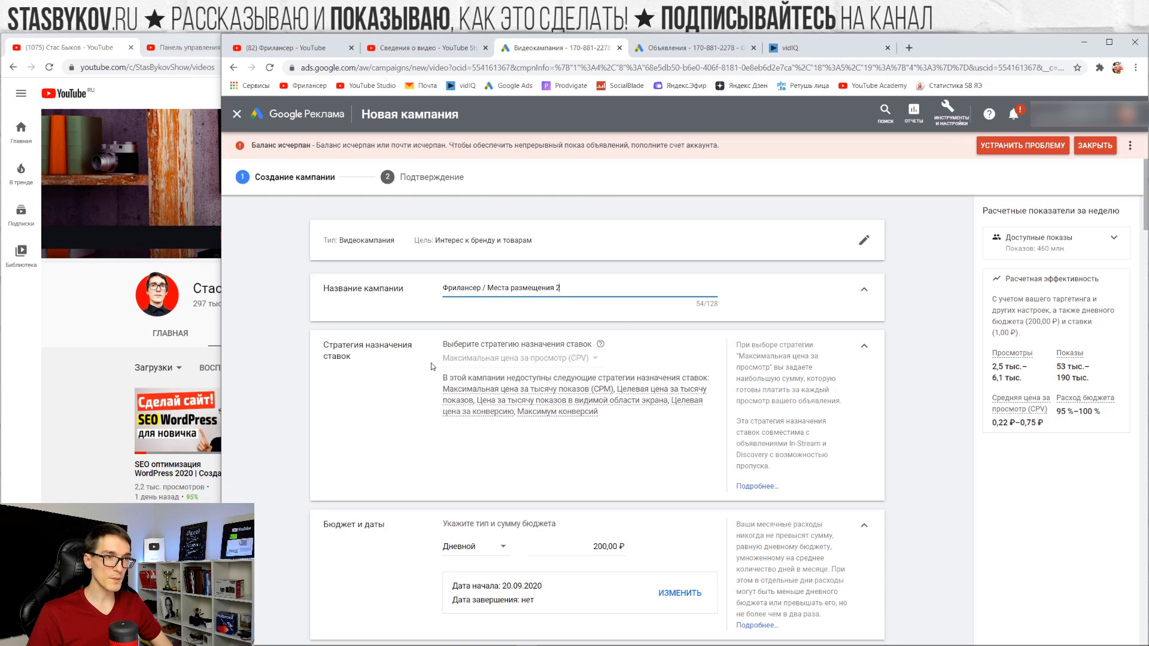
Review the campaign's excluded content, devices, view frequency, ad schedule, demographics, placements and bid settings.
{"action": "scroll", "coordinate": [433, 366], "scroll_direction": "down", "scroll_amount": 20}
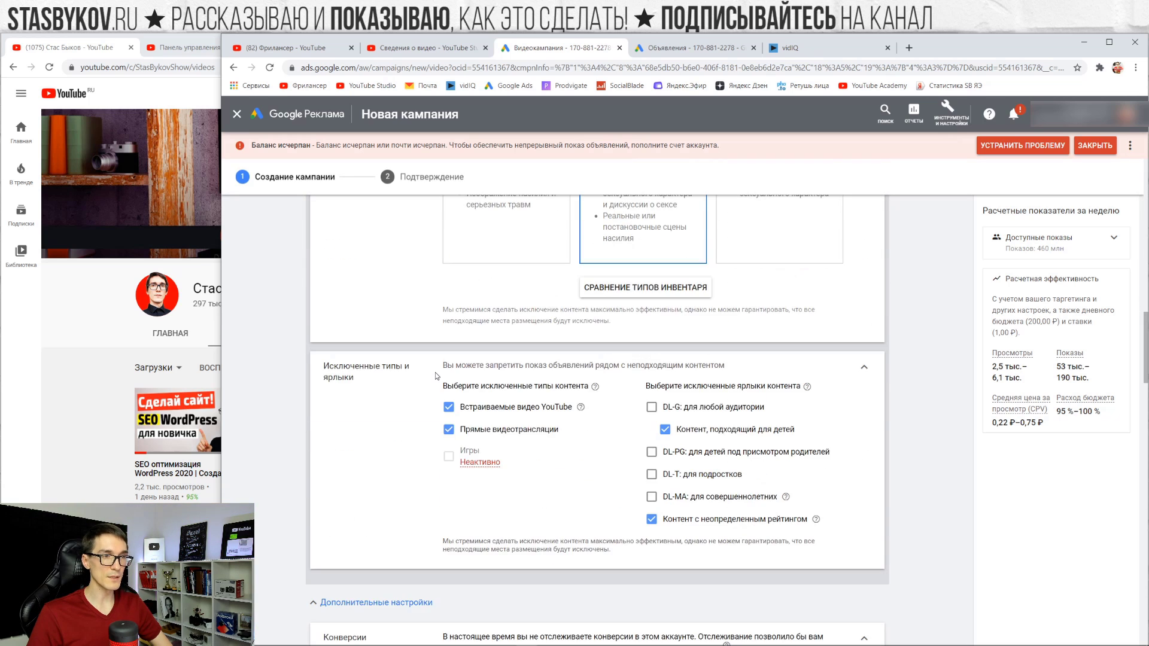
{"action": "scroll", "coordinate": [436, 376], "scroll_direction": "down", "scroll_amount": 10}
{"action": "scroll", "coordinate": [436, 376], "scroll_direction": "up", "scroll_amount": 3}
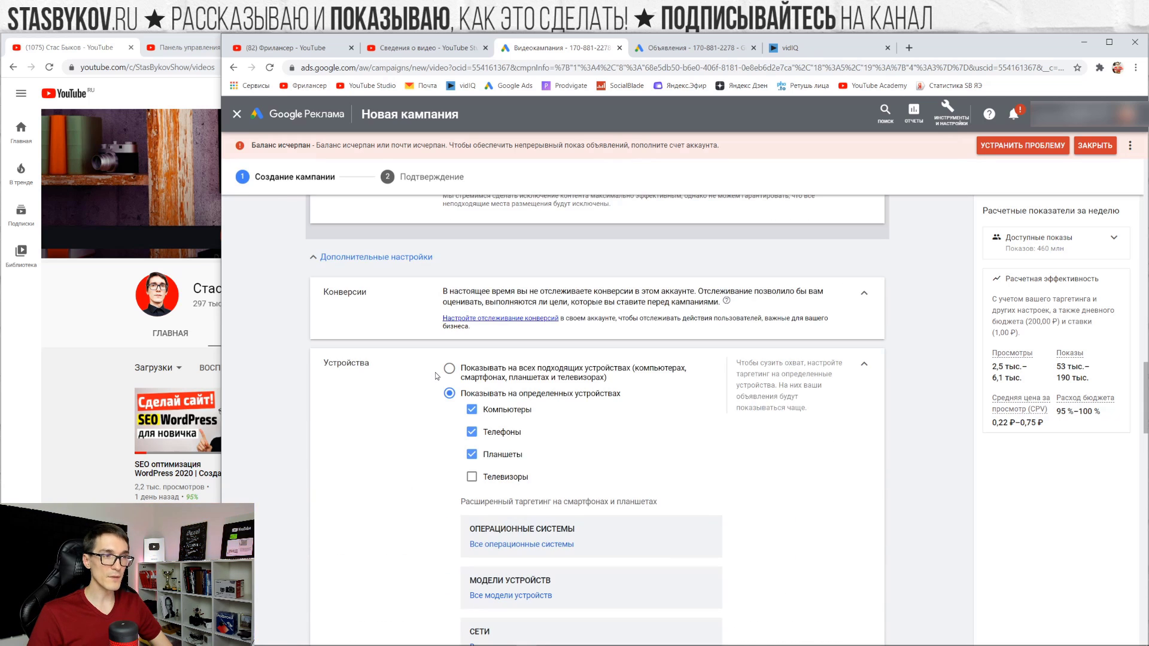
{"action": "scroll", "coordinate": [437, 376], "scroll_direction": "down", "scroll_amount": 10}
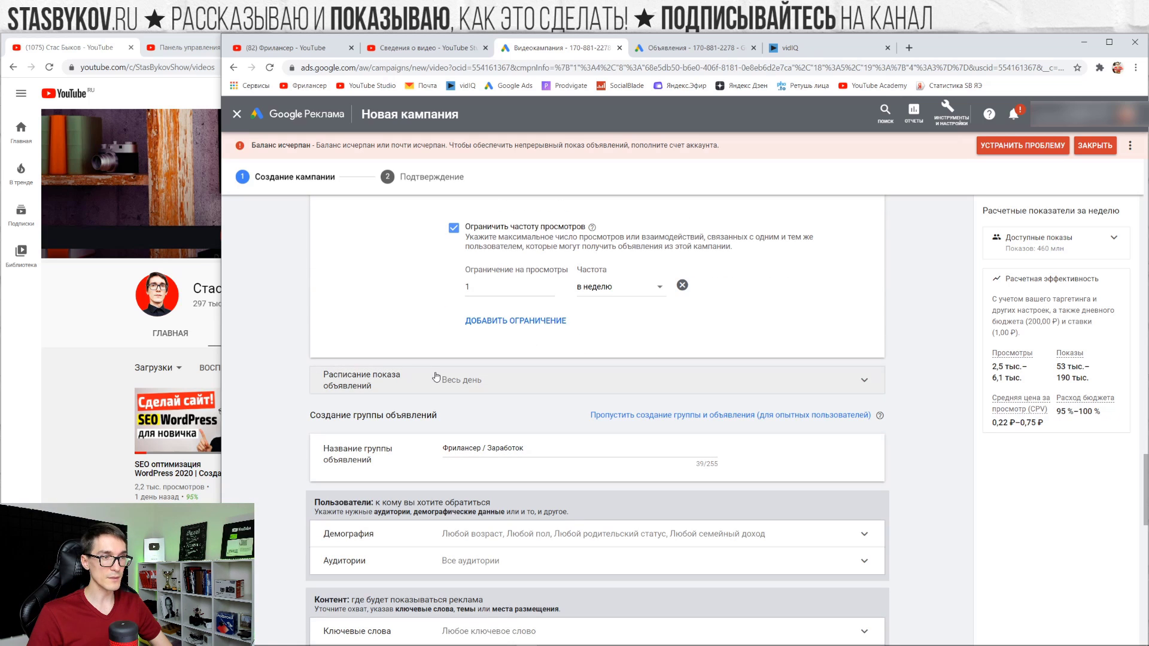
{"action": "left_click", "coordinate": [483, 377]}
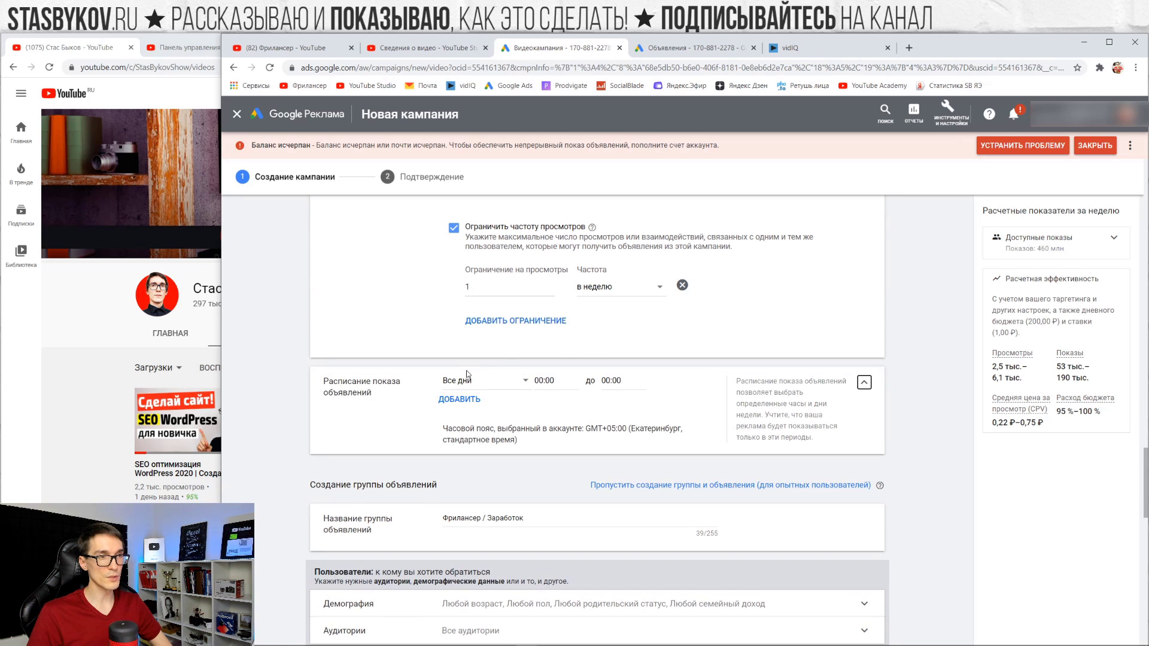
{"action": "scroll", "coordinate": [476, 446], "scroll_direction": "down", "scroll_amount": 3}
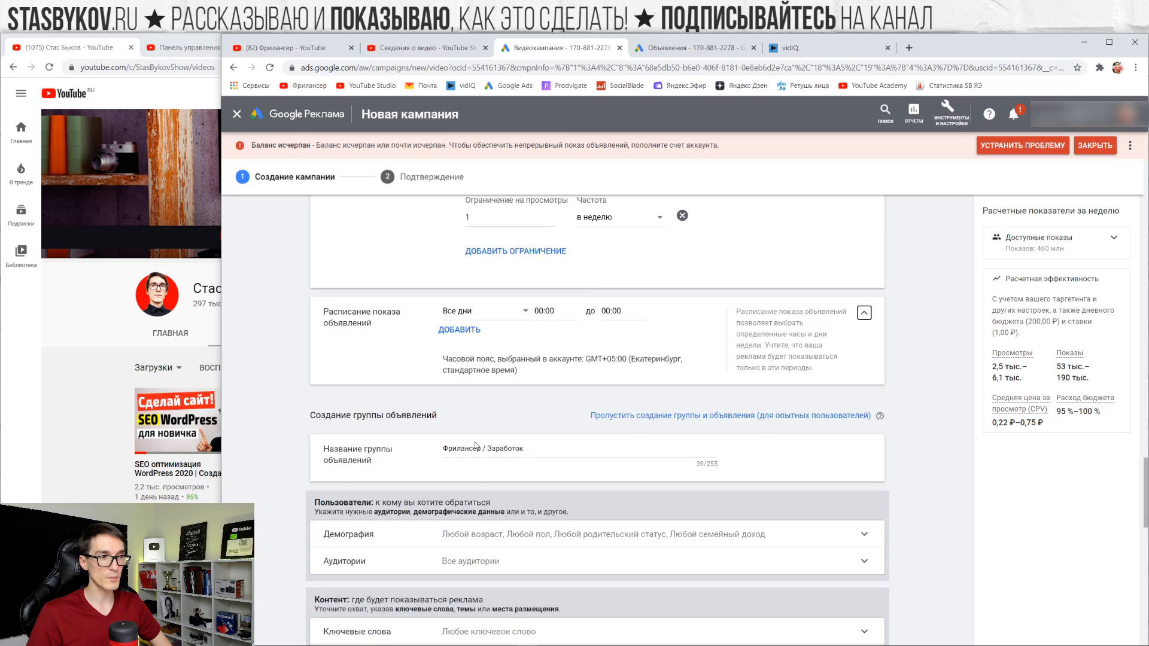
{"action": "scroll", "coordinate": [756, 399], "scroll_direction": "down", "scroll_amount": 2}
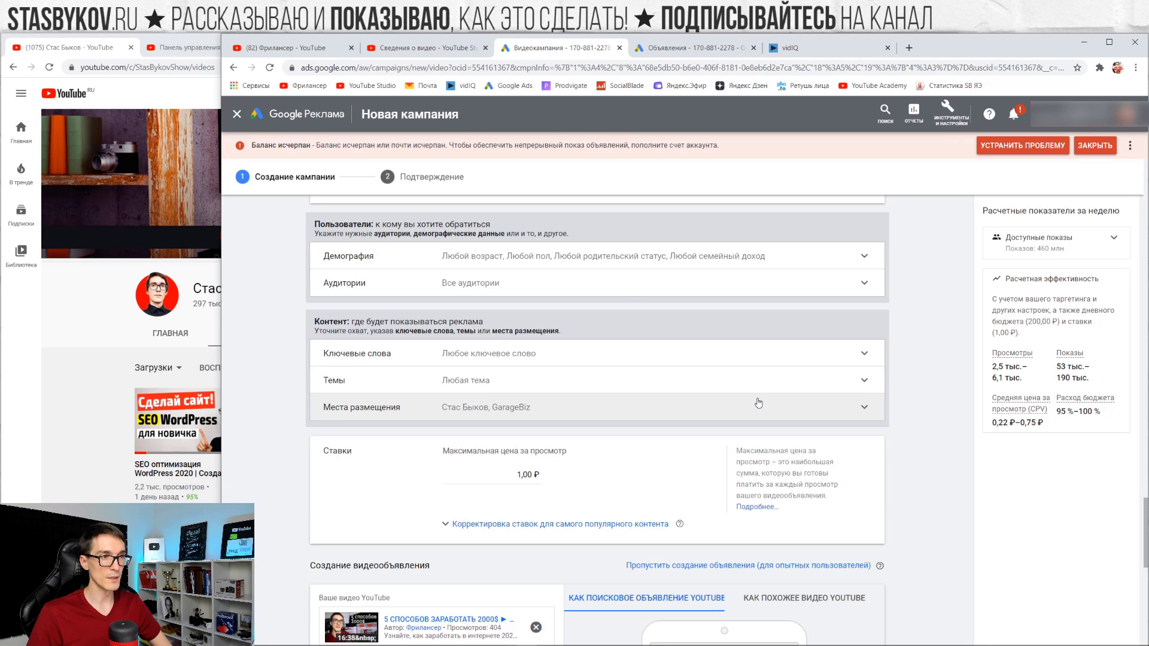
{"action": "left_click", "coordinate": [585, 259]}
{"action": "scroll", "coordinate": [613, 406], "scroll_direction": "down", "scroll_amount": 10}
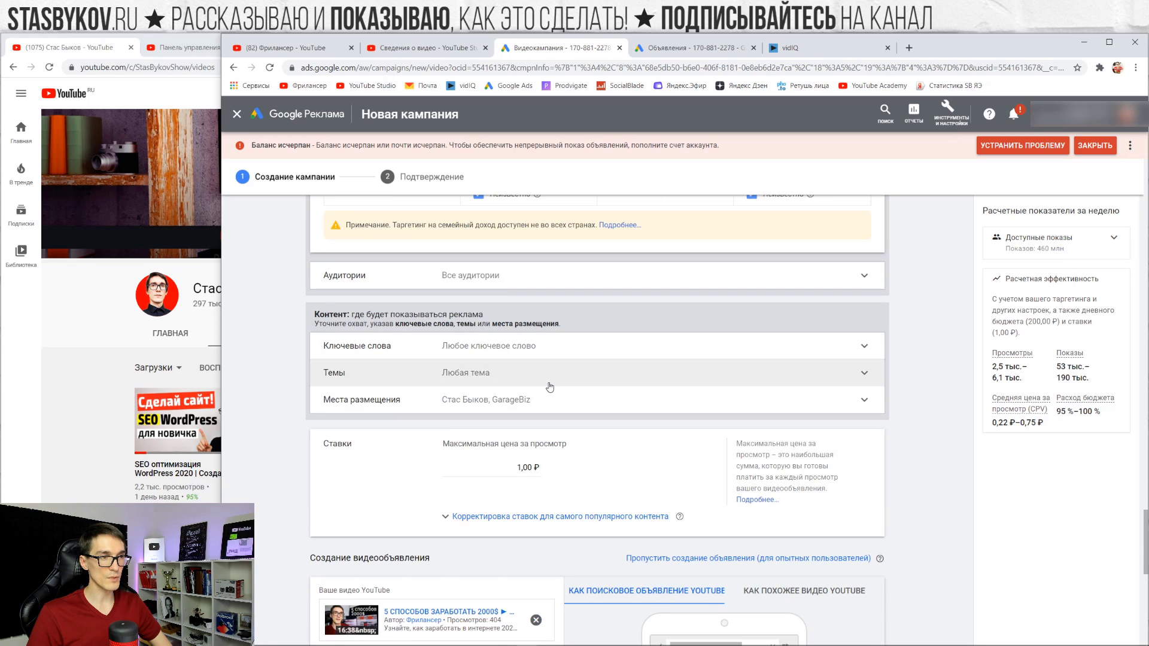
Create the campaign, expand its ad group and ad summary, and go to the finished campaign.
{"action": "left_click", "coordinate": [341, 481]}
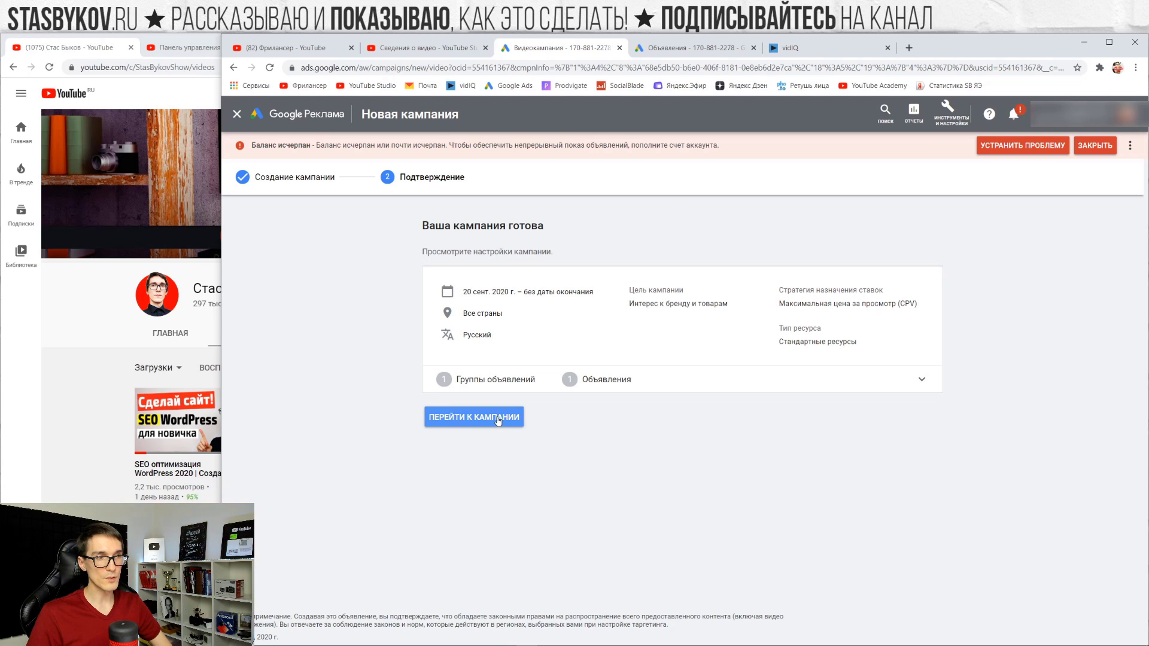
{"action": "left_click", "coordinate": [899, 384]}
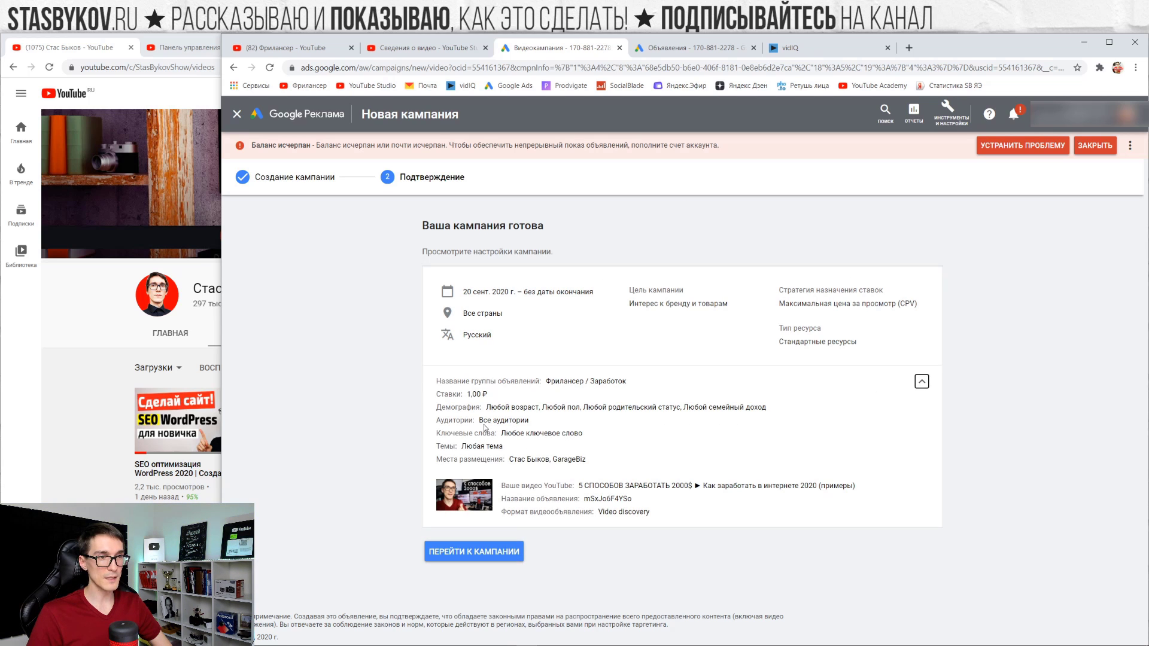
{"action": "left_click", "coordinate": [474, 552]}
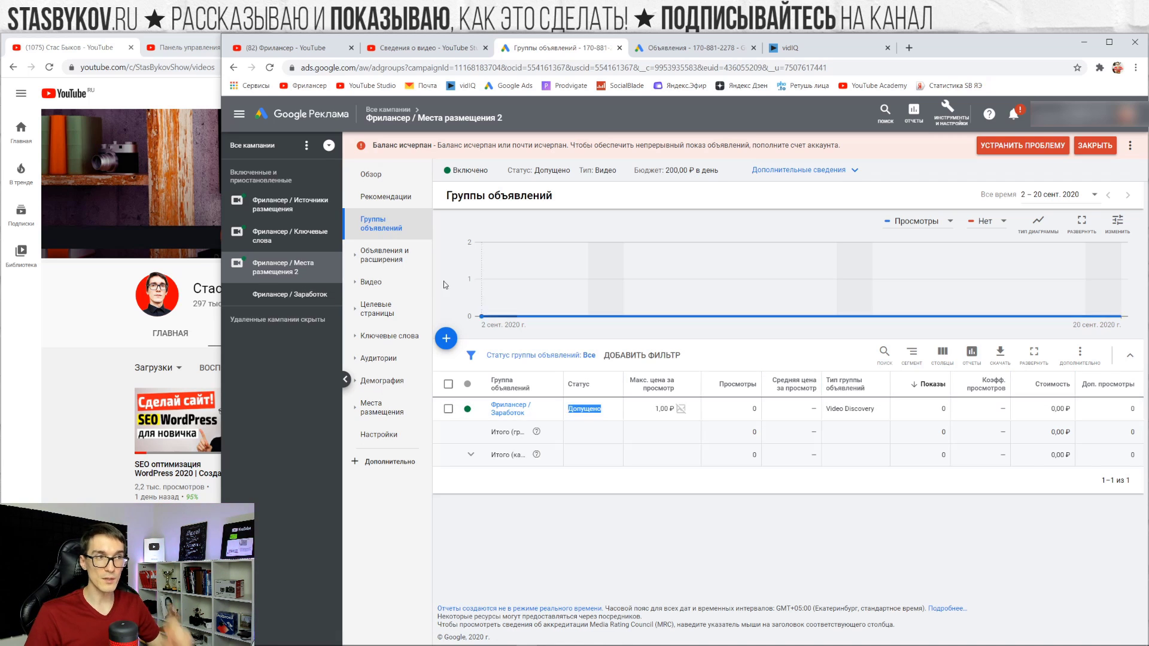
Add the "Отметки "Нравится"" column from the YouTube actions to the new campaign's ads table.
{"action": "left_click", "coordinate": [383, 256]}
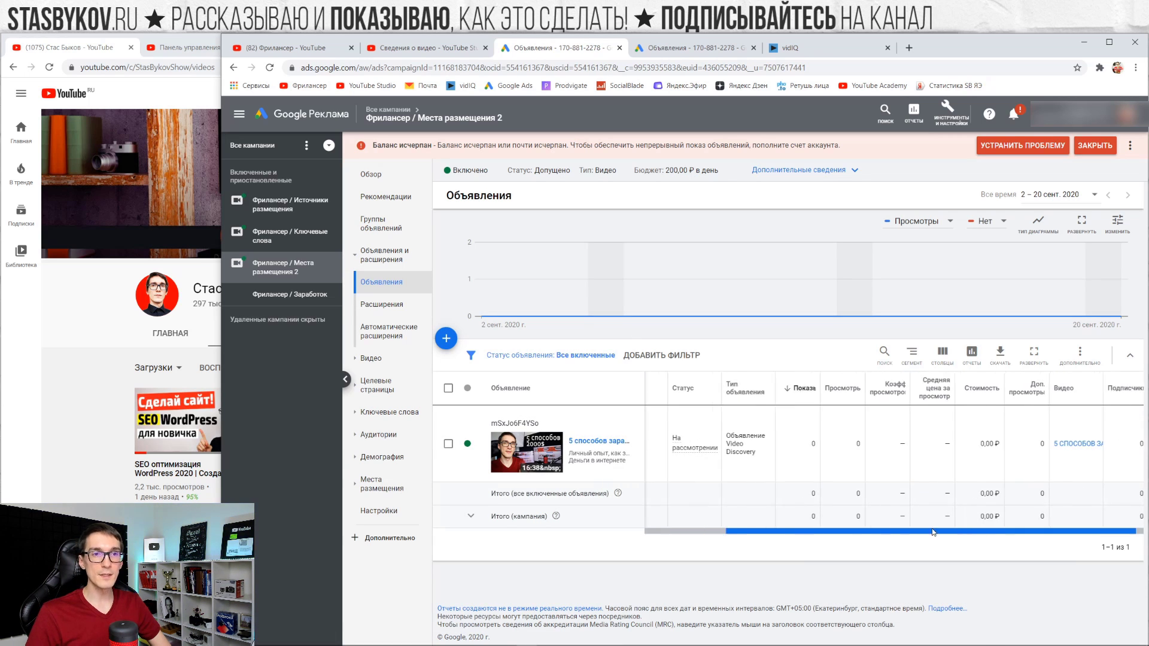
{"action": "left_click", "coordinate": [953, 361]}
{"action": "left_click", "coordinate": [892, 382]}
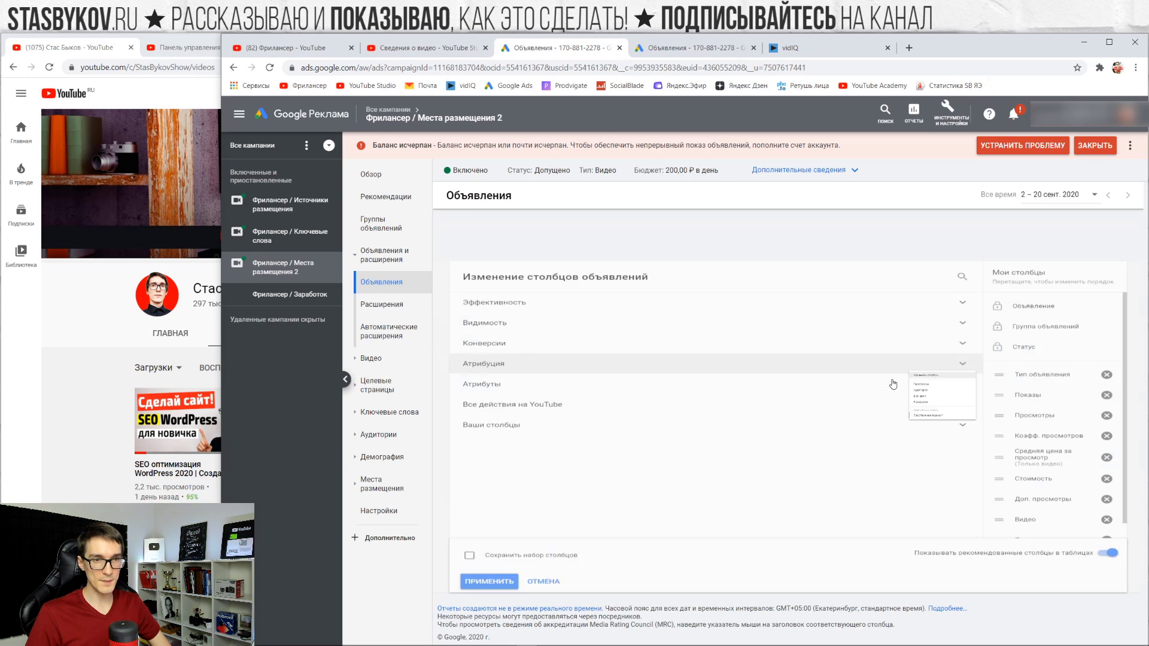
{"action": "left_click", "coordinate": [518, 396]}
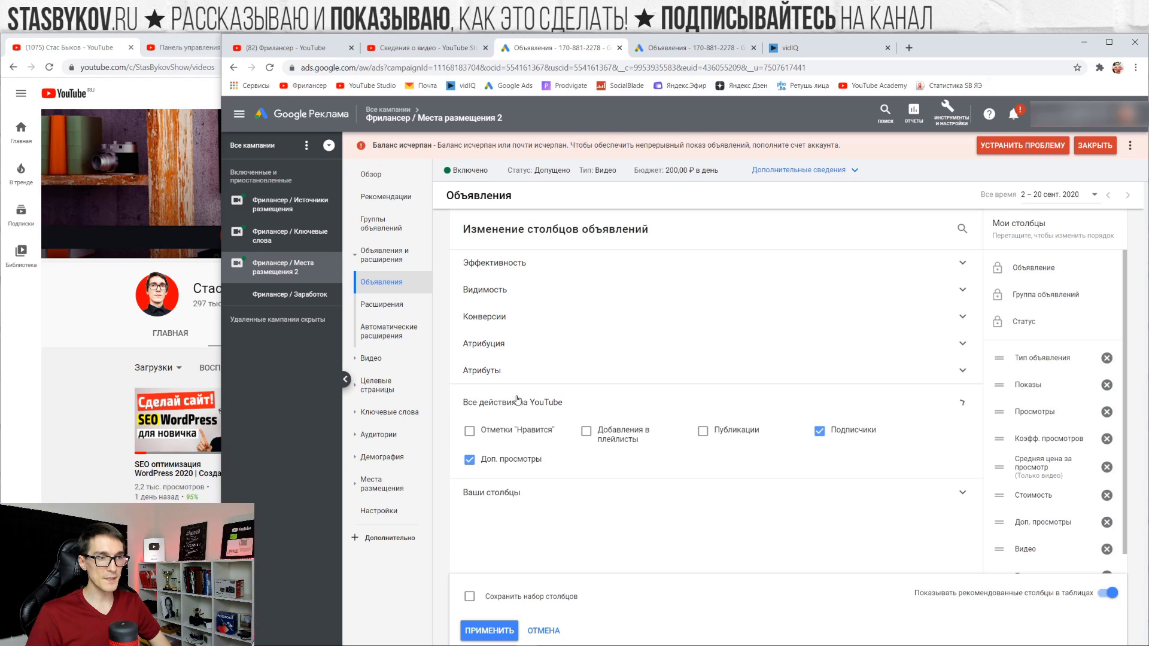
{"action": "left_click", "coordinate": [509, 432]}
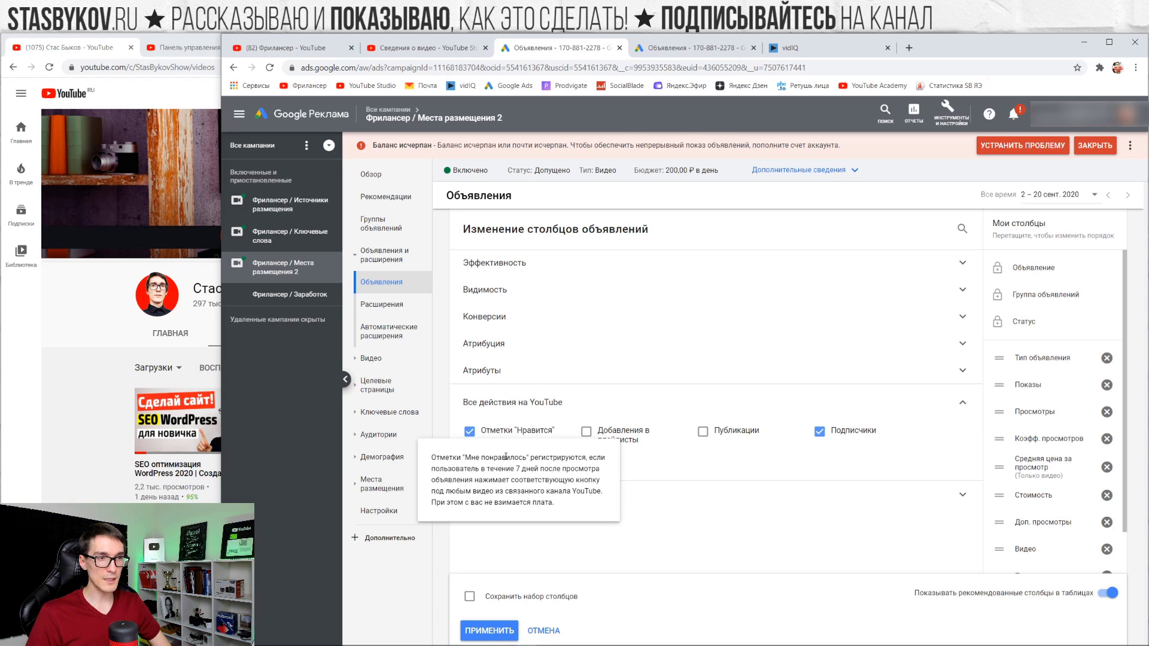
{"action": "left_click", "coordinate": [630, 503]}
{"action": "mouse_move", "coordinate": [525, 464]}
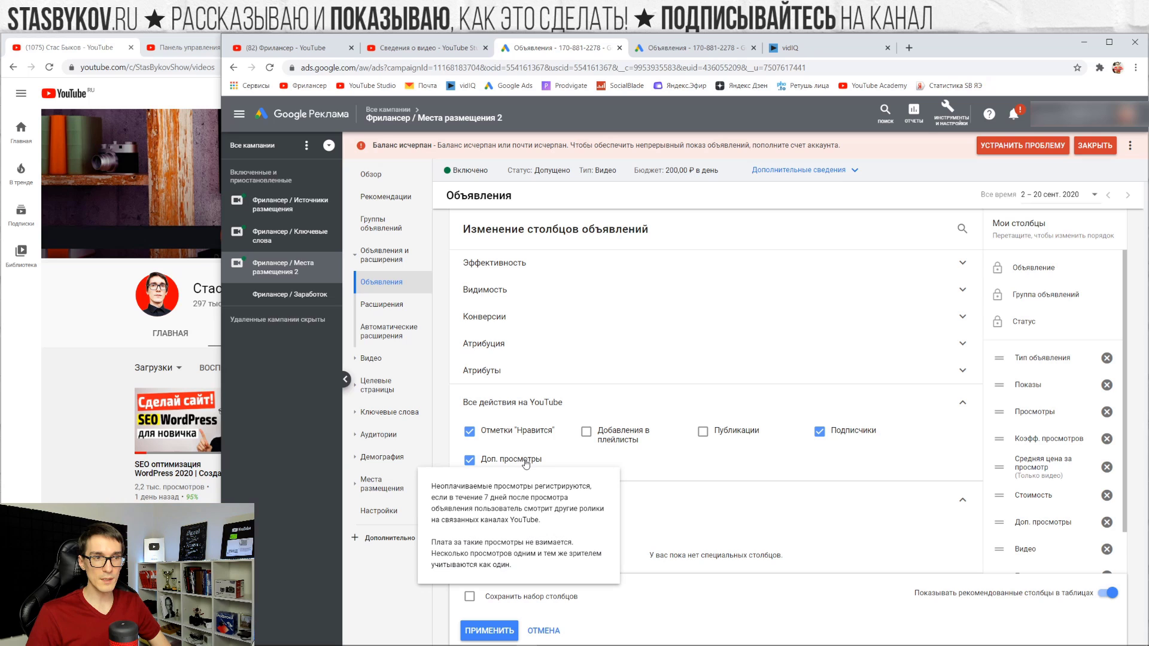
{"action": "left_click", "coordinate": [746, 441]}
{"action": "mouse_move", "coordinate": [853, 441]}
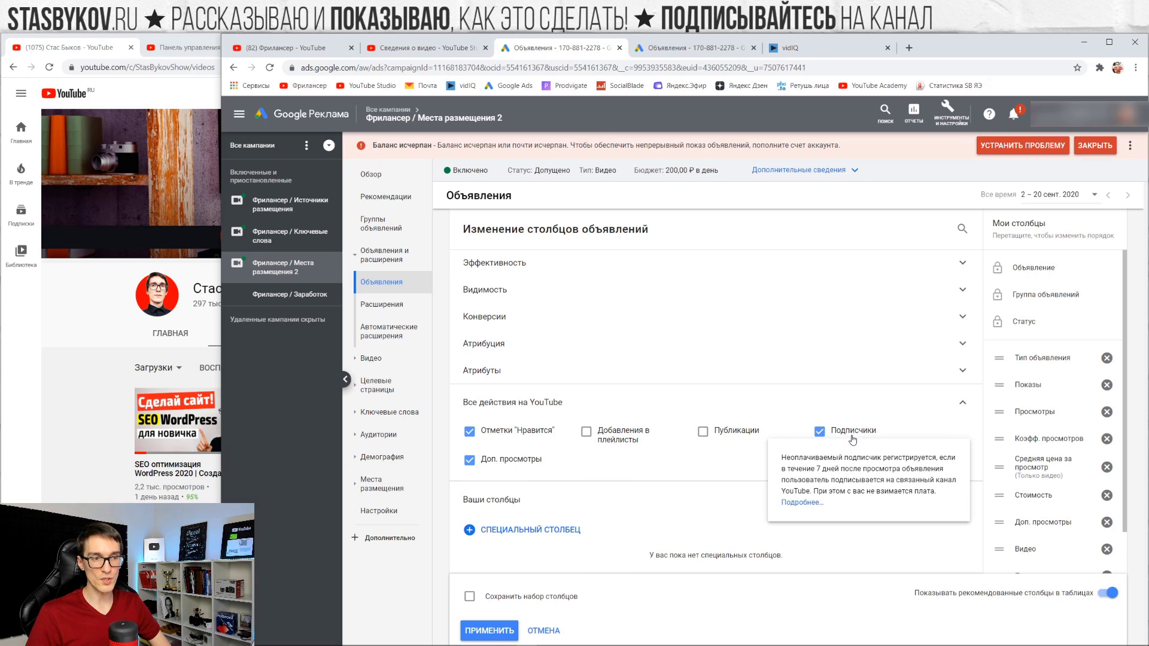
{"action": "left_click", "coordinate": [489, 631]}
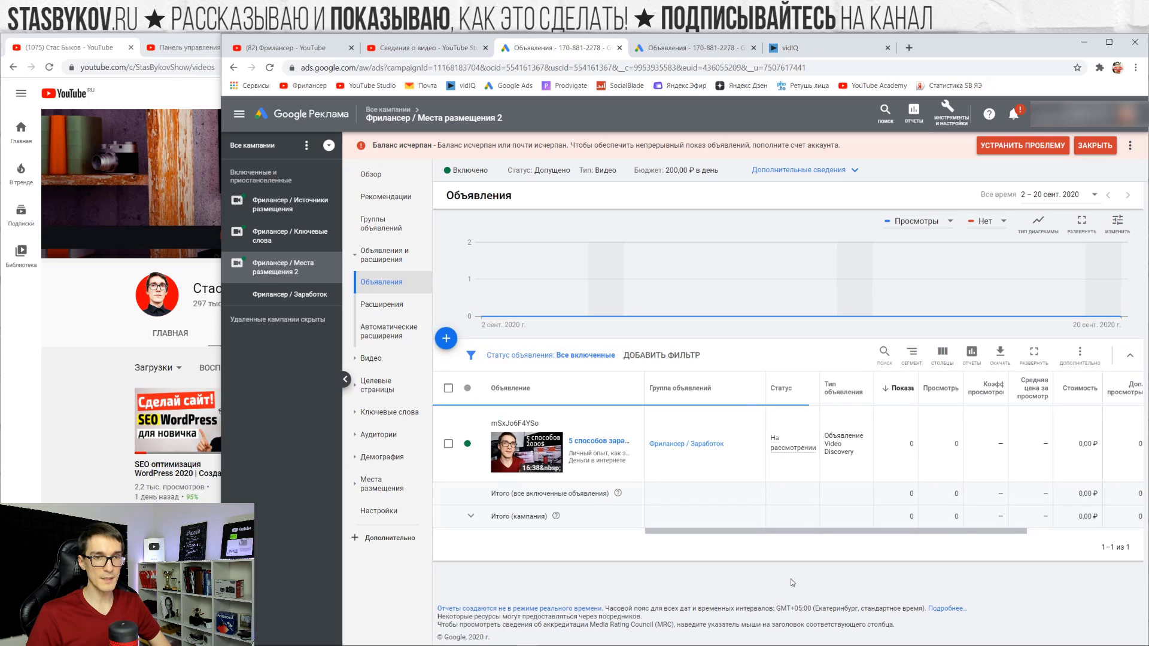
{"action": "left_click_drag", "start_coordinate": [944, 534], "coordinate": [883, 531]}
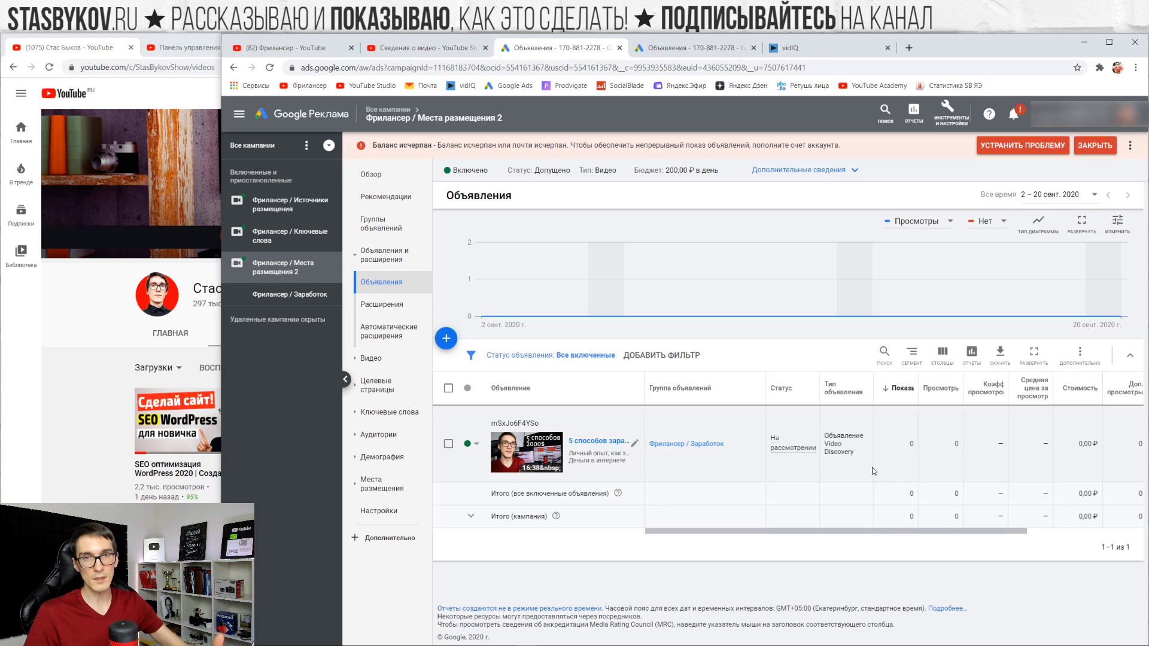
{"action": "left_click_drag", "start_coordinate": [835, 532], "coordinate": [865, 545]}
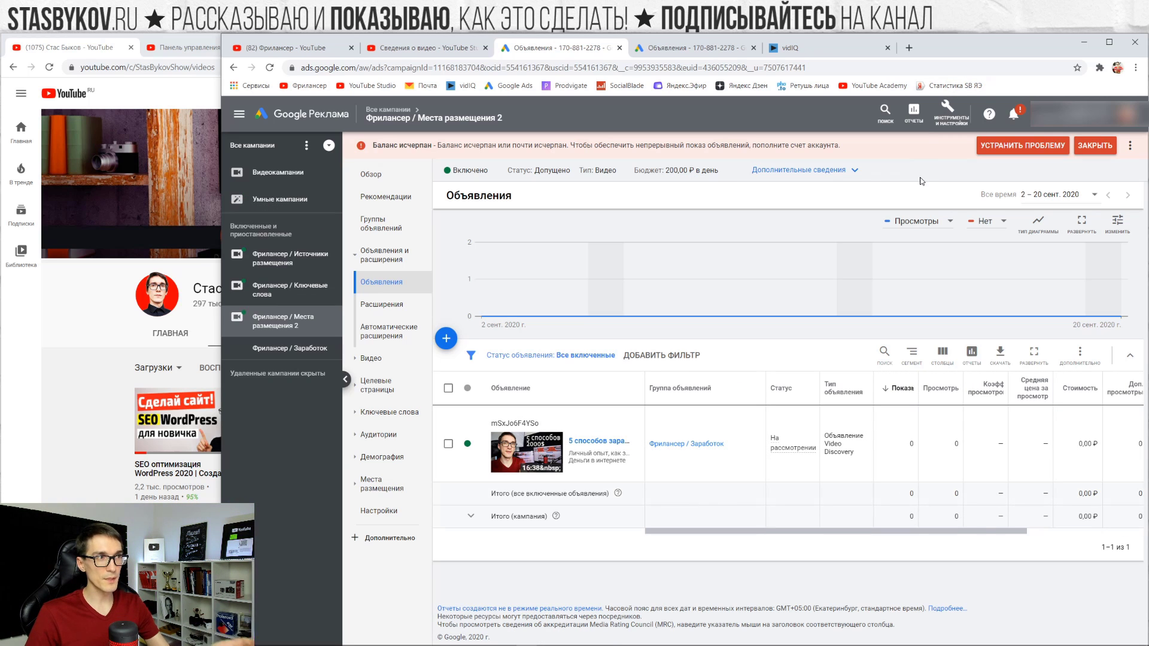
Examine the YouTube channels linked to the ads account and the channel linking dialog, cancelling without adding a channel.
{"action": "left_click", "coordinate": [949, 127]}
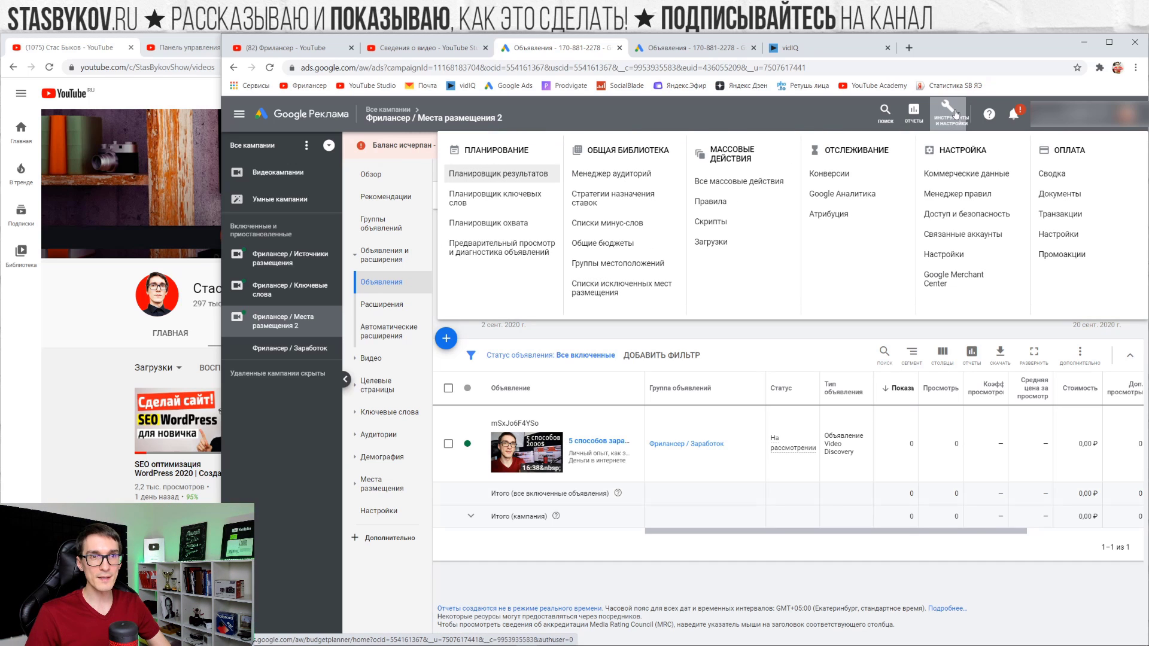
{"action": "left_click", "coordinate": [962, 234]}
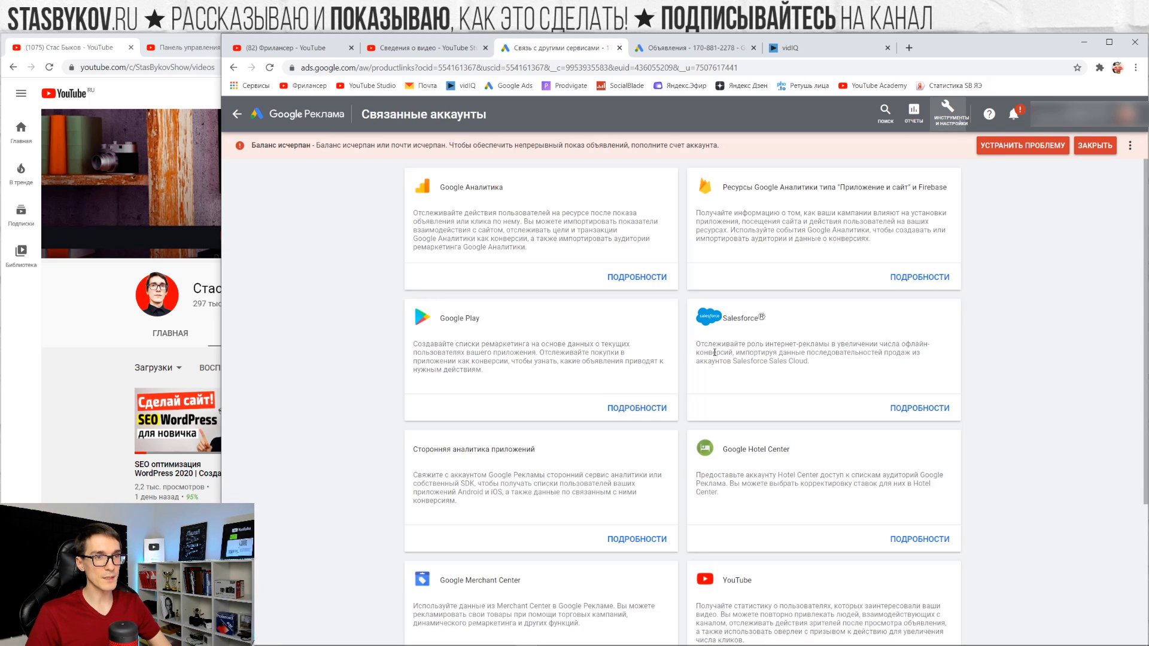
{"action": "scroll", "coordinate": [701, 482], "scroll_direction": "down", "scroll_amount": 3}
{"action": "left_click", "coordinate": [915, 471]}
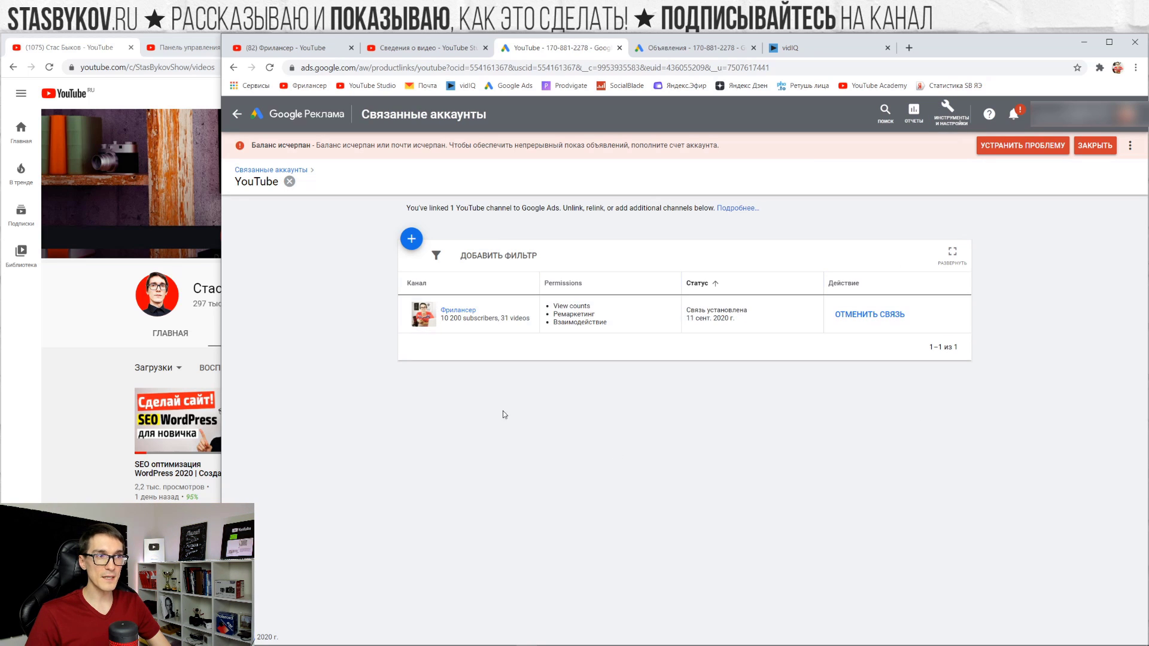
{"action": "left_click", "coordinate": [413, 240]}
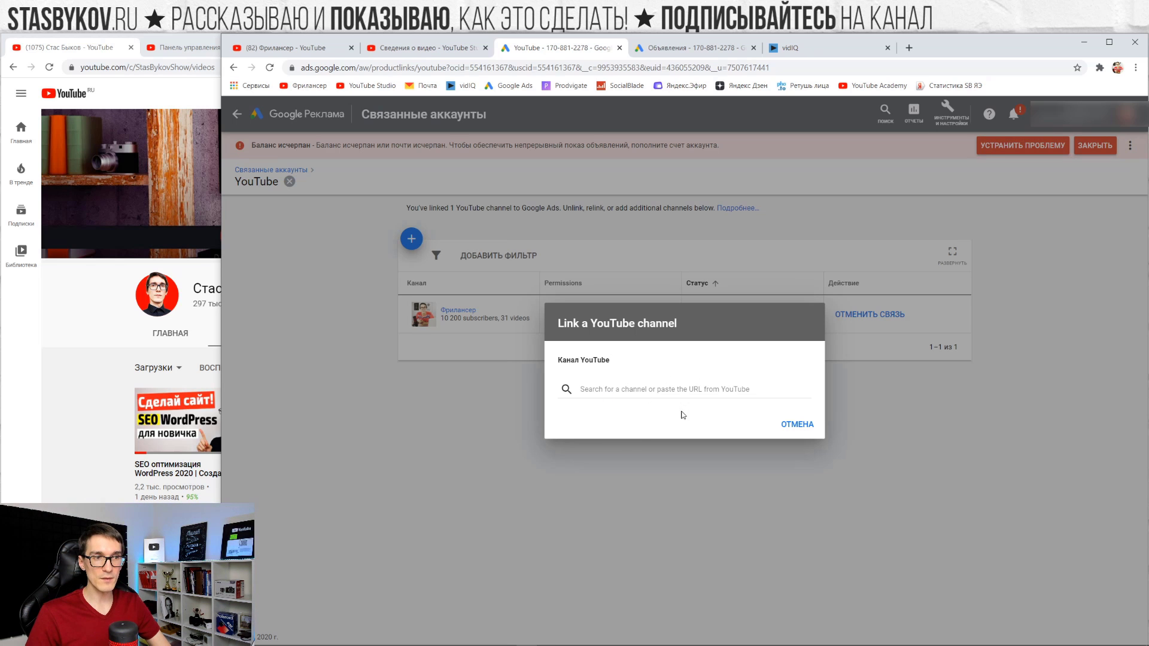
{"action": "left_click", "coordinate": [805, 435]}
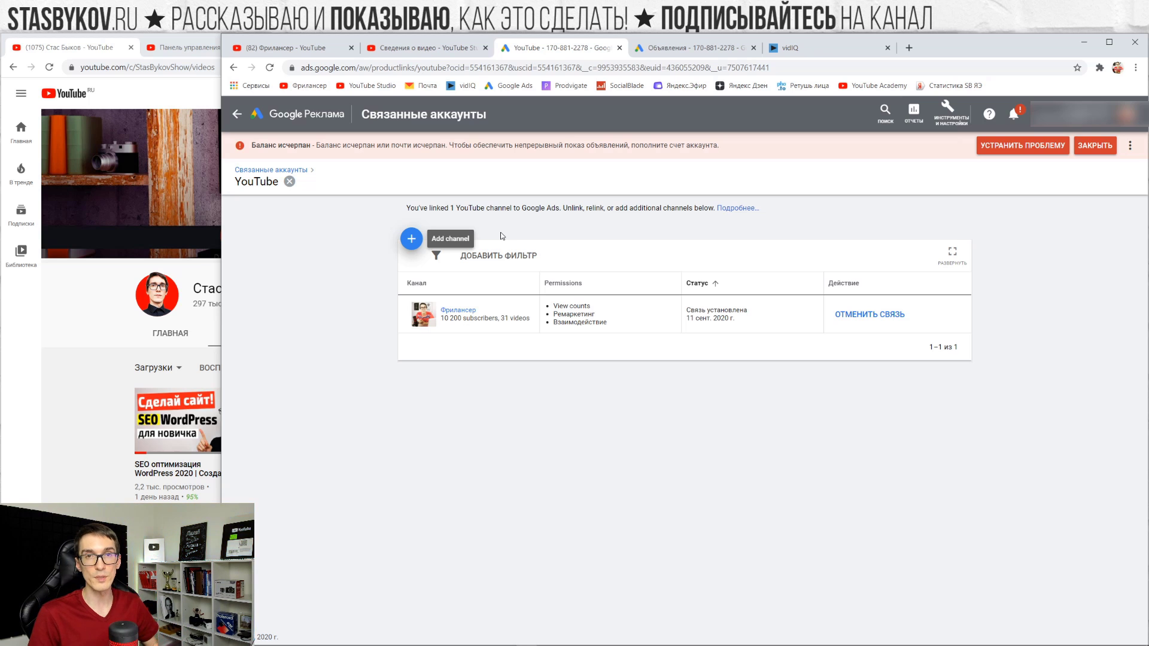
Close the linked YouTube channels page and look through the new campaign's overview.
{"action": "key", "text": "ctrl+w"}
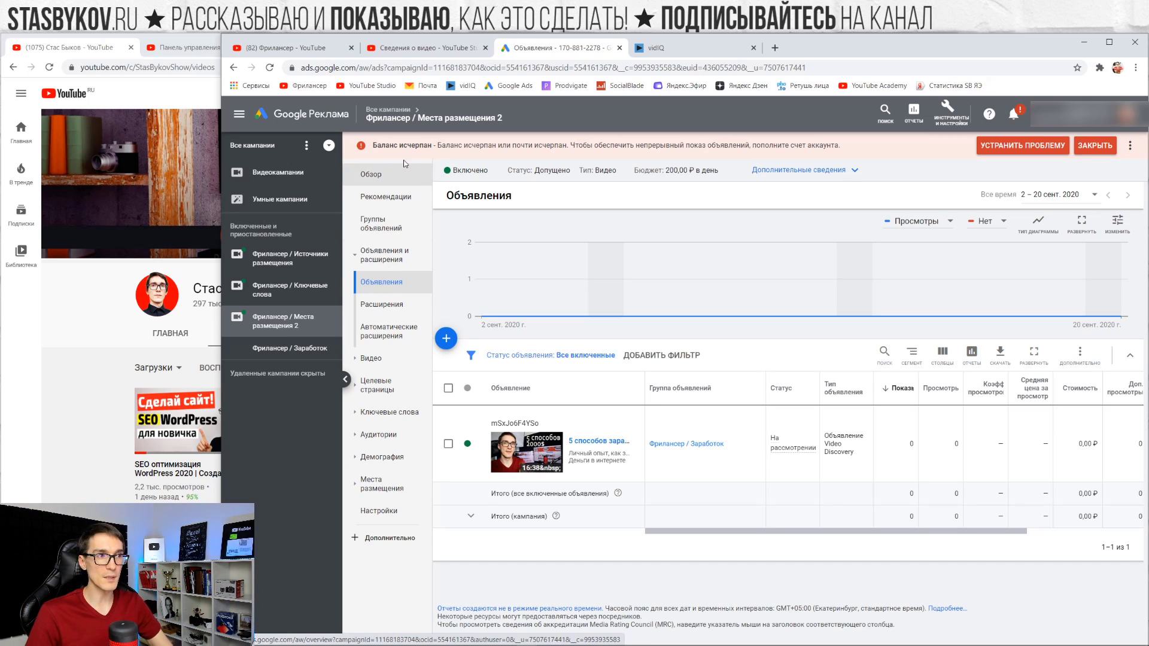
{"action": "left_click", "coordinate": [384, 175]}
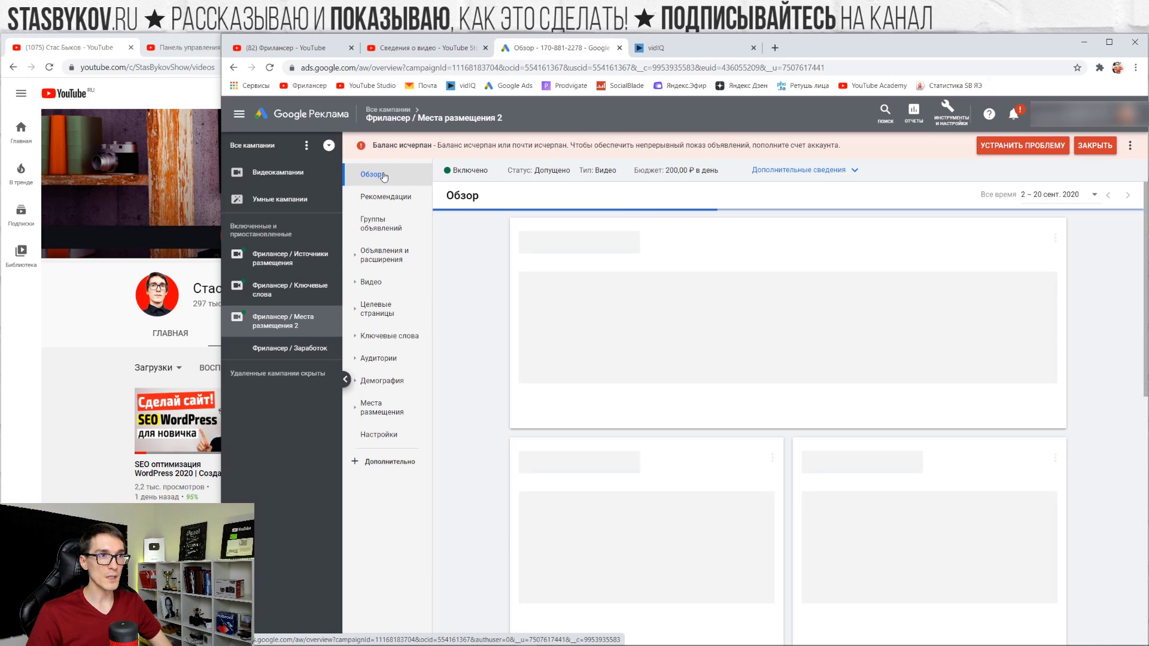
{"action": "scroll", "coordinate": [618, 491], "scroll_direction": "down", "scroll_amount": 2}
{"action": "scroll", "coordinate": [618, 490], "scroll_direction": "up", "scroll_amount": 2}
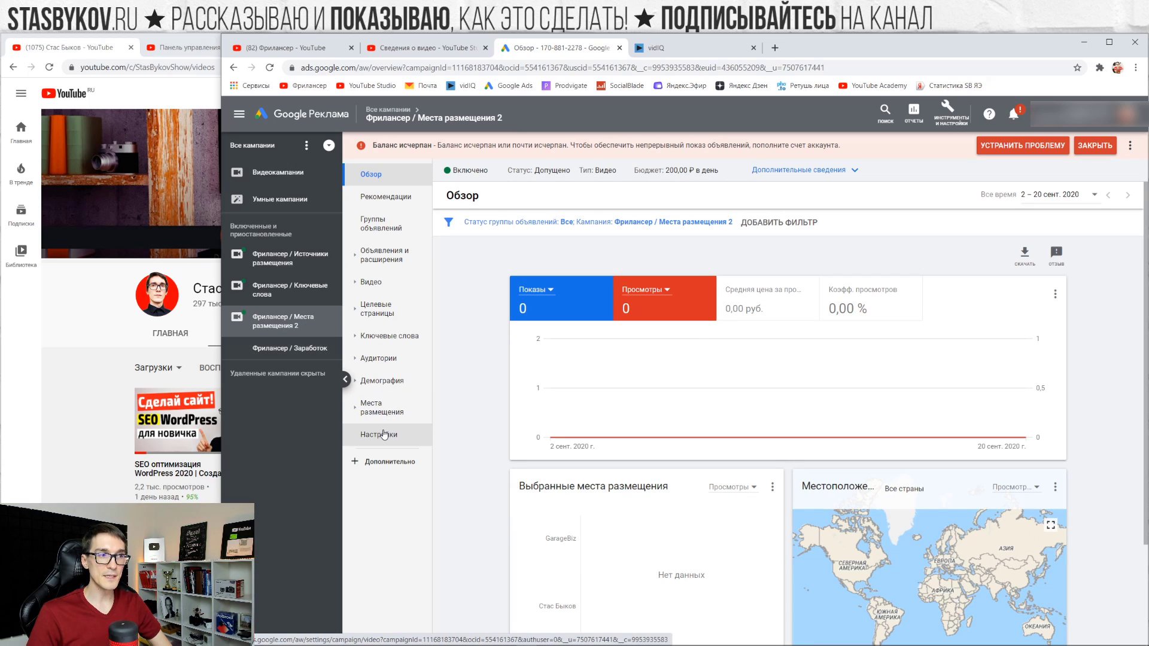
Set the campaign's daily budget to 100 ₽ in its settings and save the change.
{"action": "left_click", "coordinate": [384, 435]}
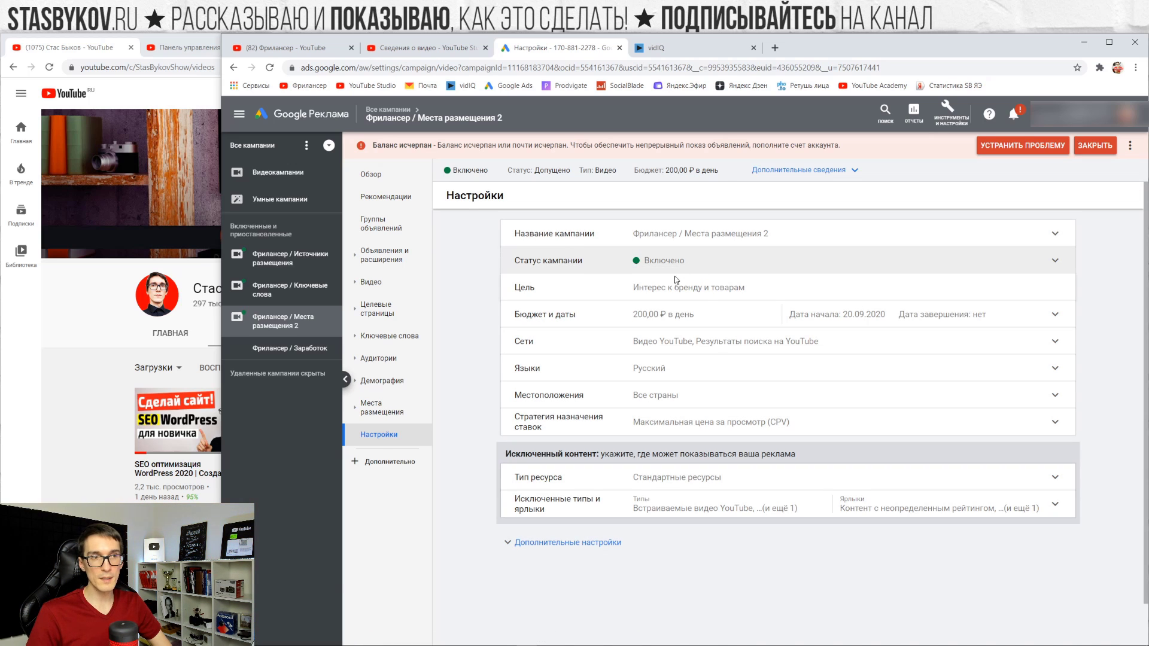
{"action": "left_click", "coordinate": [723, 326]}
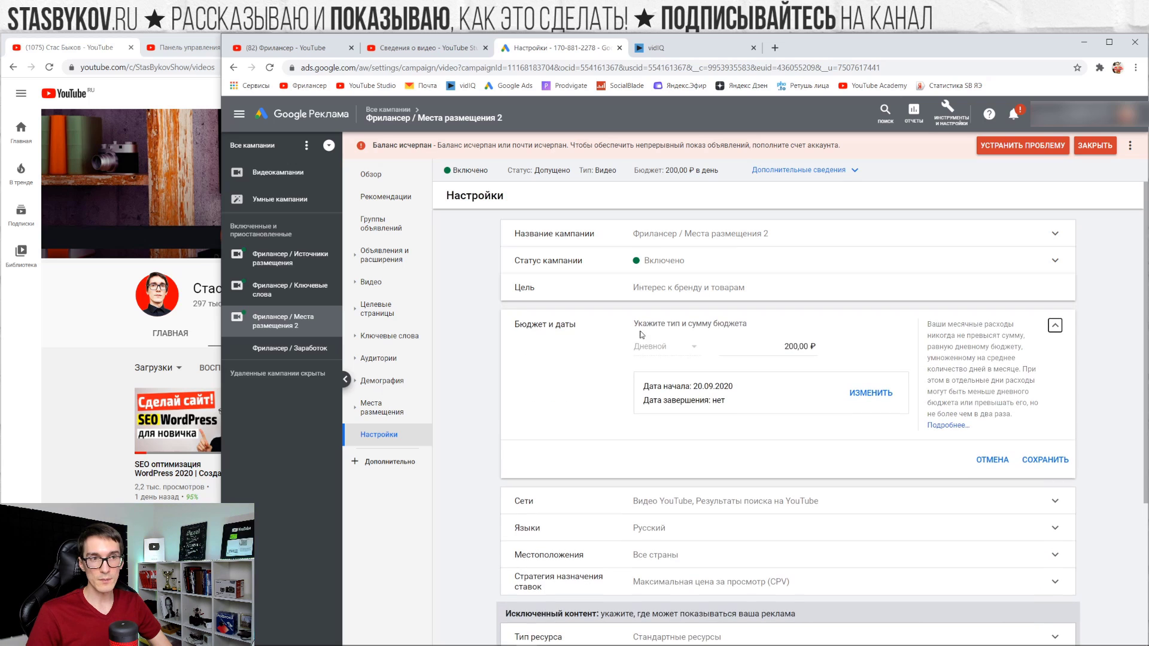
{"action": "left_click_drag", "start_coordinate": [782, 347], "coordinate": [788, 347]}
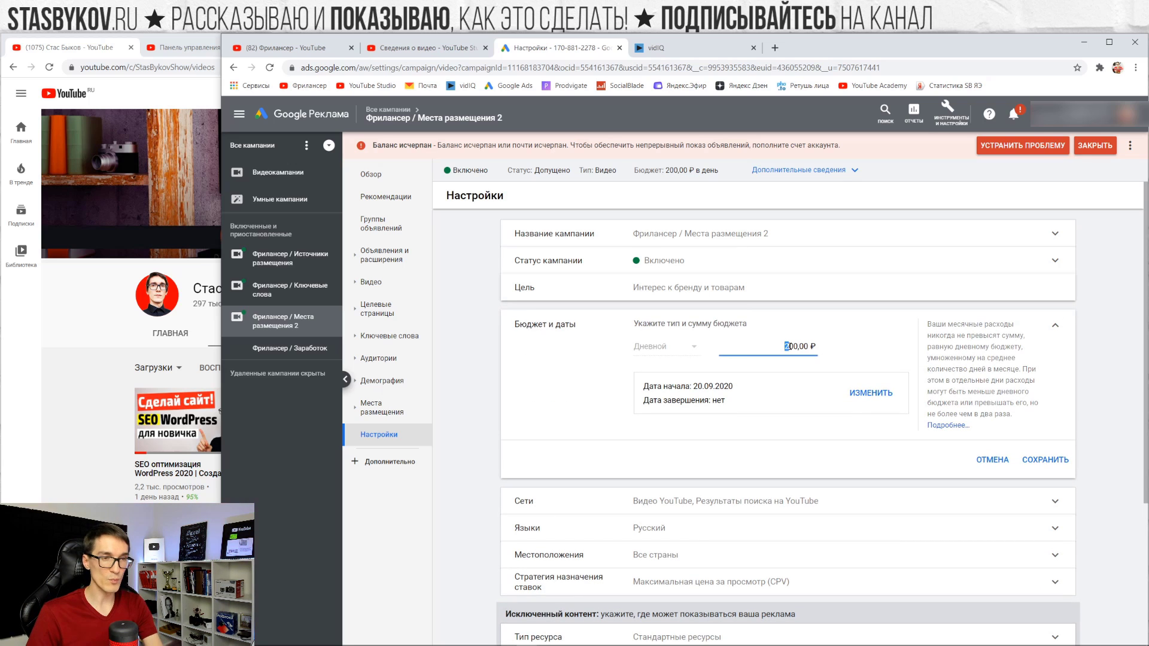
{"action": "type", "text": "1"}
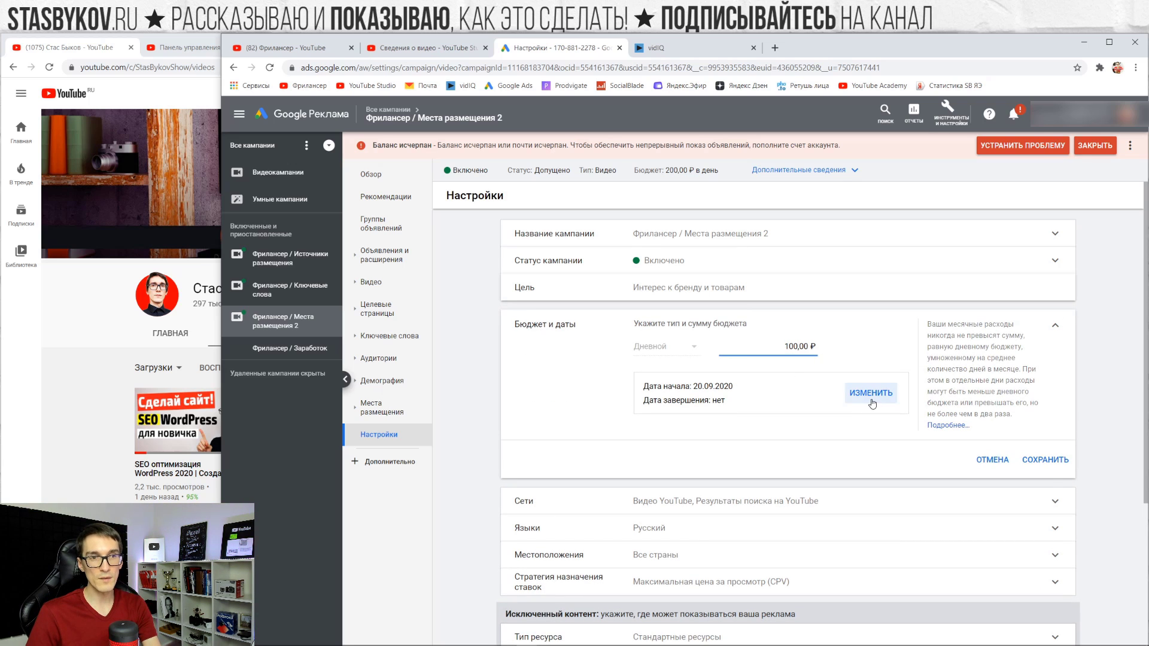
{"action": "left_click", "coordinate": [1045, 460]}
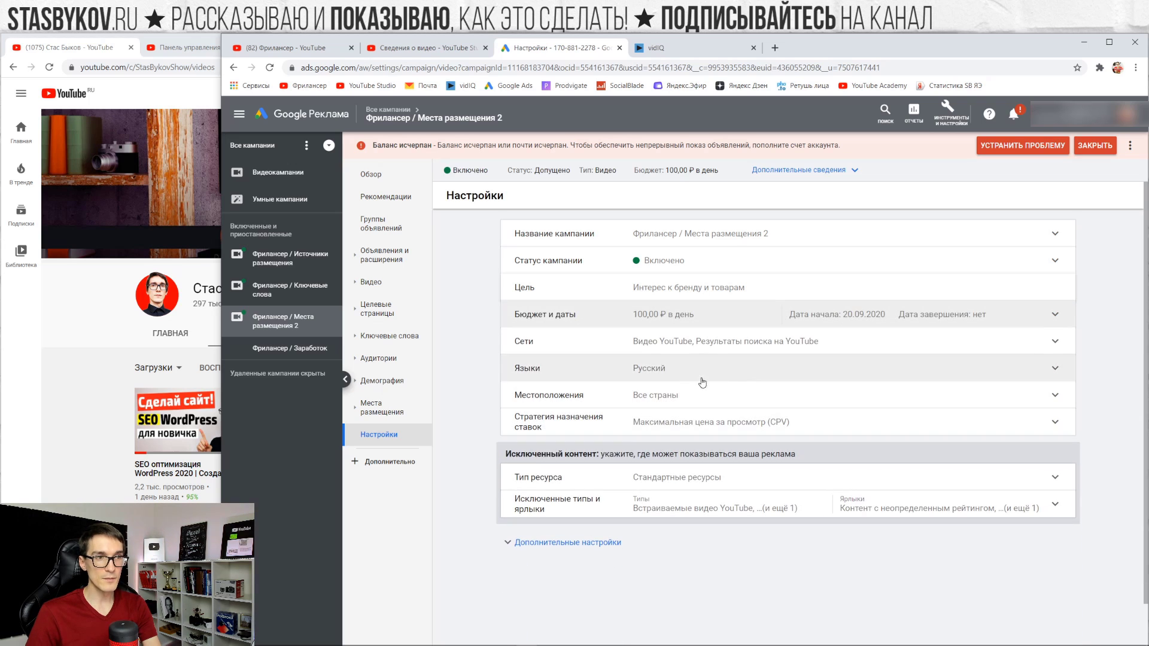
Review the campaign's networks, bidding strategy and inventory type settings without changing them.
{"action": "left_click", "coordinate": [702, 342]}
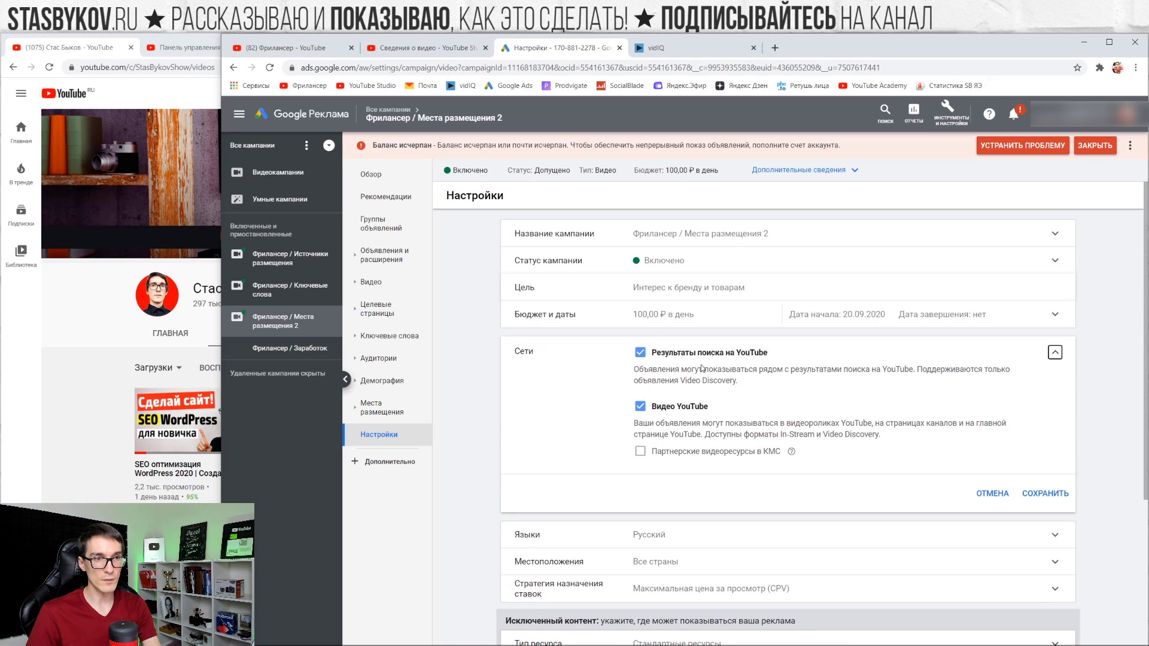
{"action": "left_click", "coordinate": [1044, 494]}
{"action": "scroll", "coordinate": [623, 359], "scroll_direction": "down", "scroll_amount": 1}
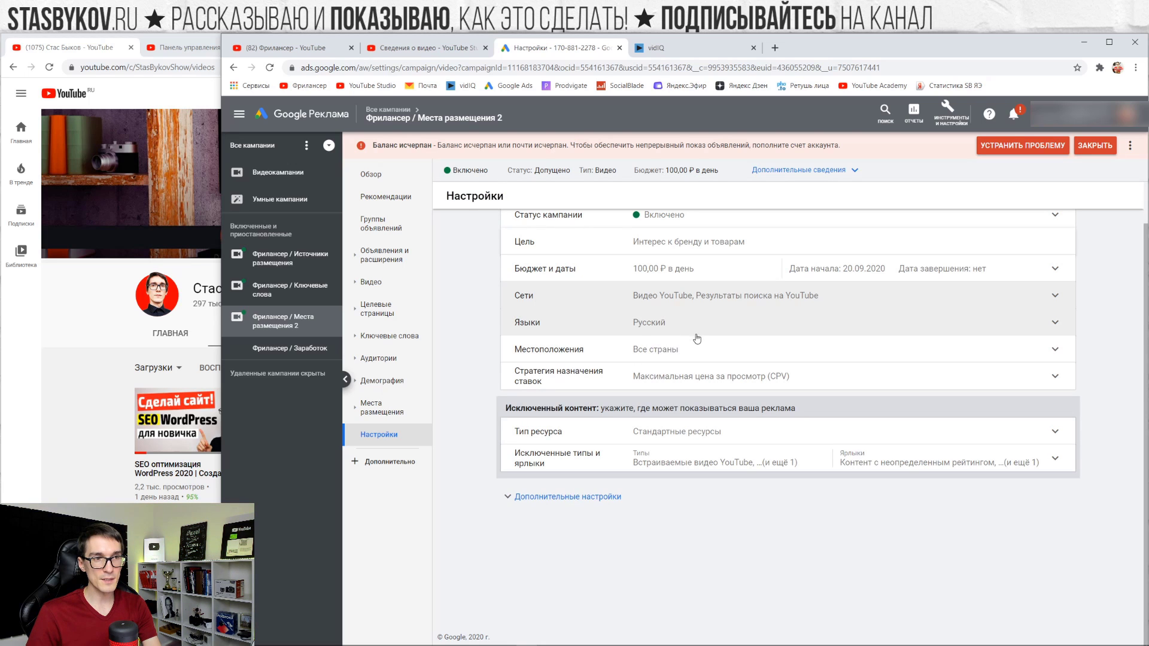
{"action": "left_click", "coordinate": [662, 379]}
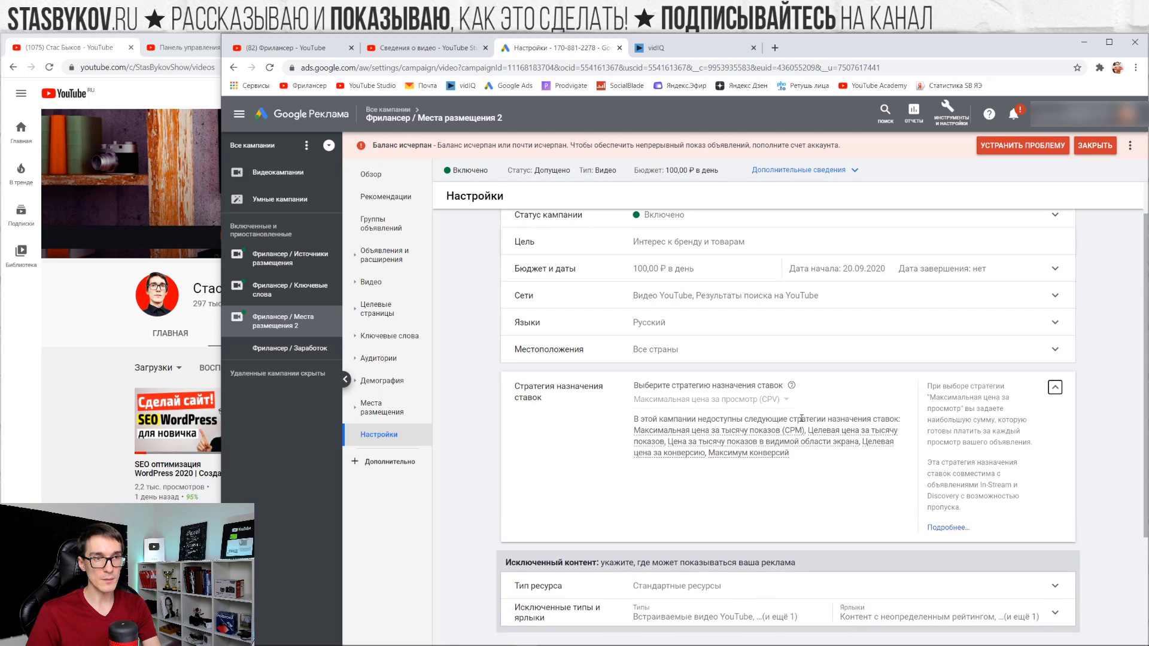
{"action": "left_click", "coordinate": [1055, 388]}
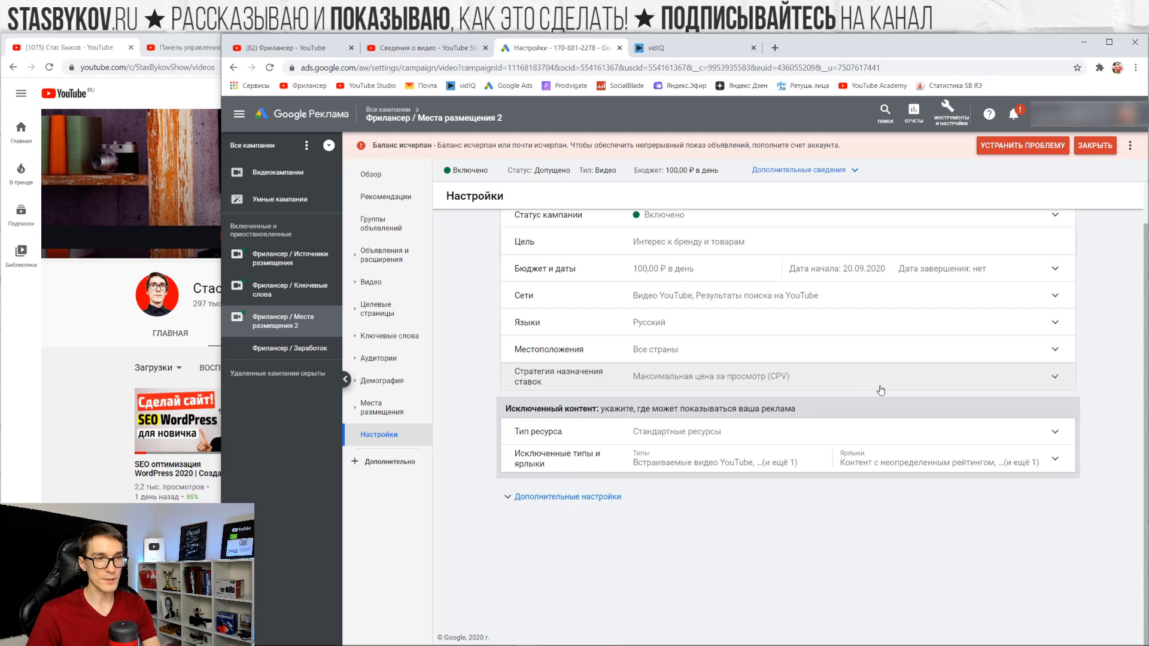
{"action": "left_click", "coordinate": [708, 432]}
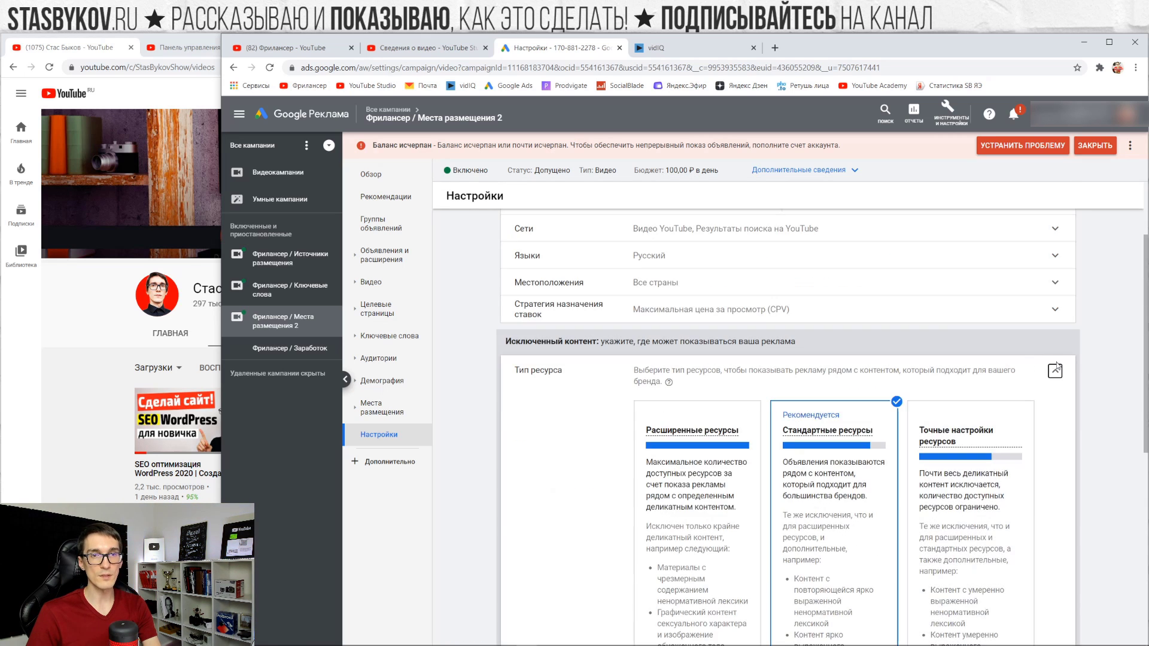
{"action": "left_click", "coordinate": [1056, 378]}
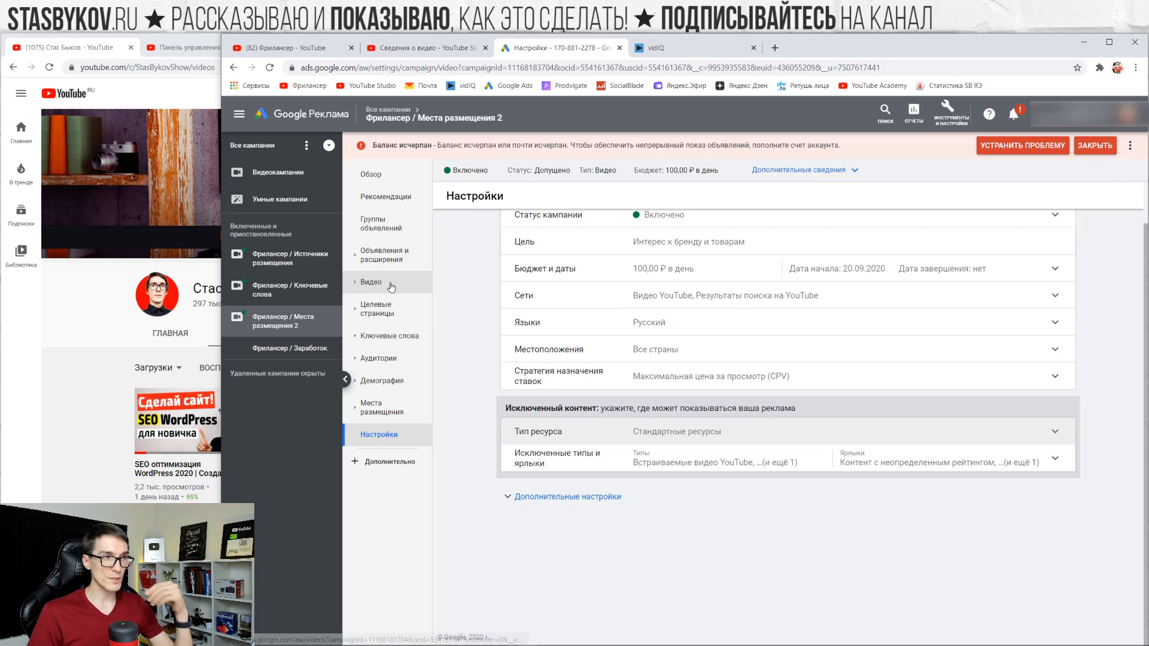
Go to the campaign's ads and open the edit confirmation for the video ad, cancelling without editing it.
{"action": "left_click", "coordinate": [383, 263]}
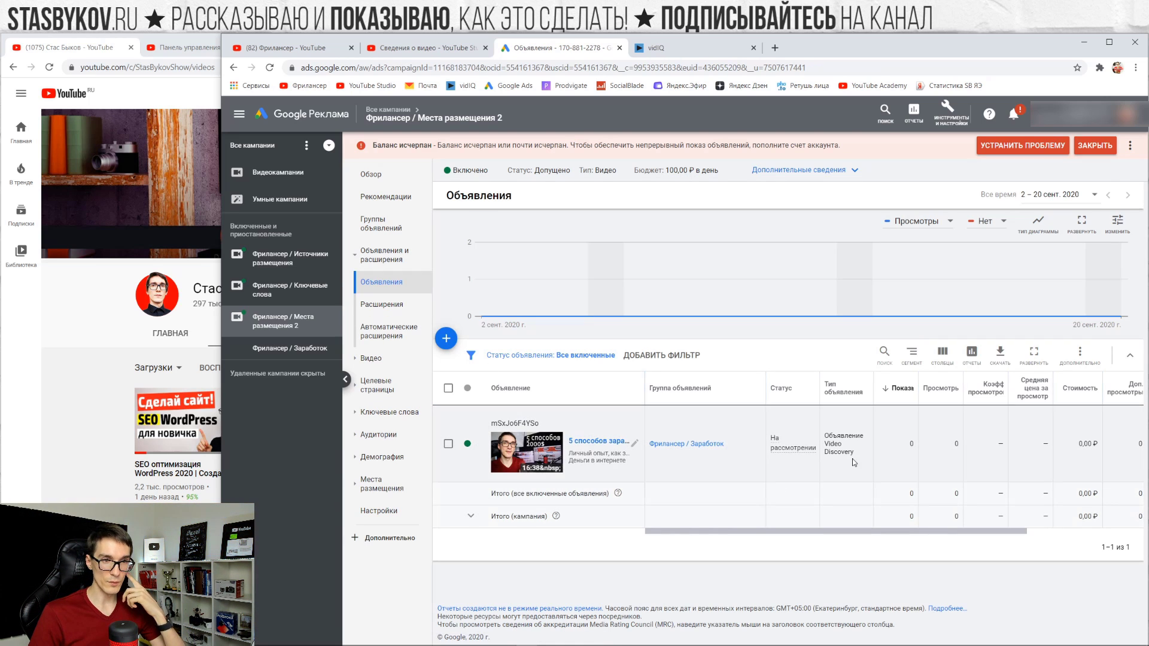
{"action": "left_click", "coordinate": [635, 447]}
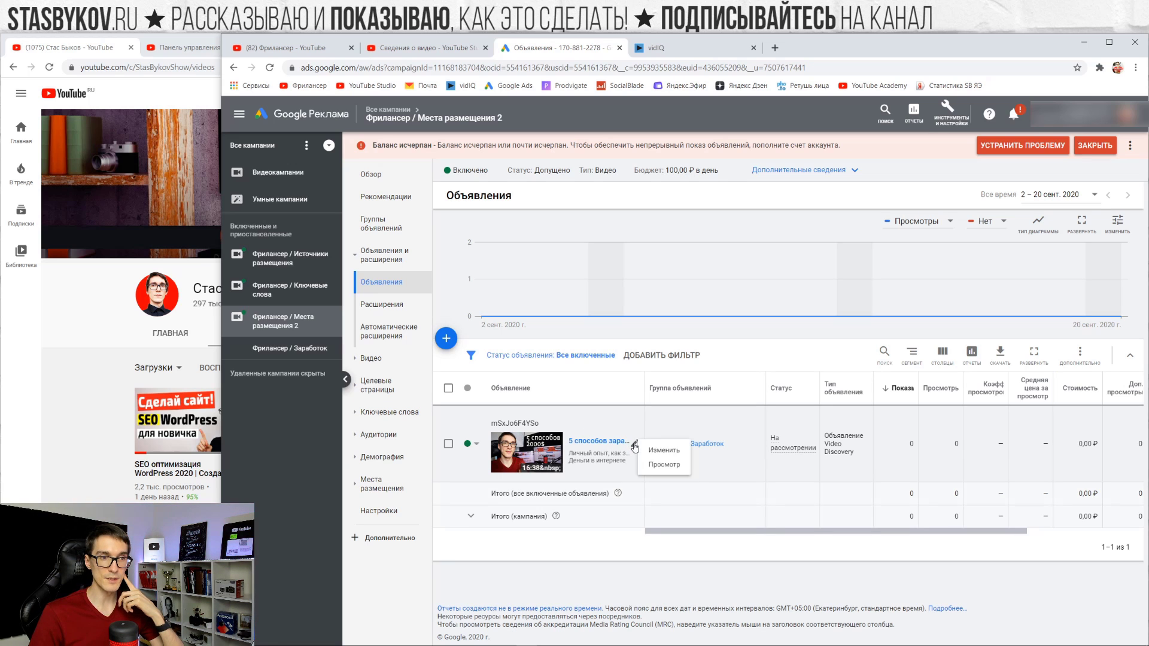
{"action": "left_click", "coordinate": [658, 459]}
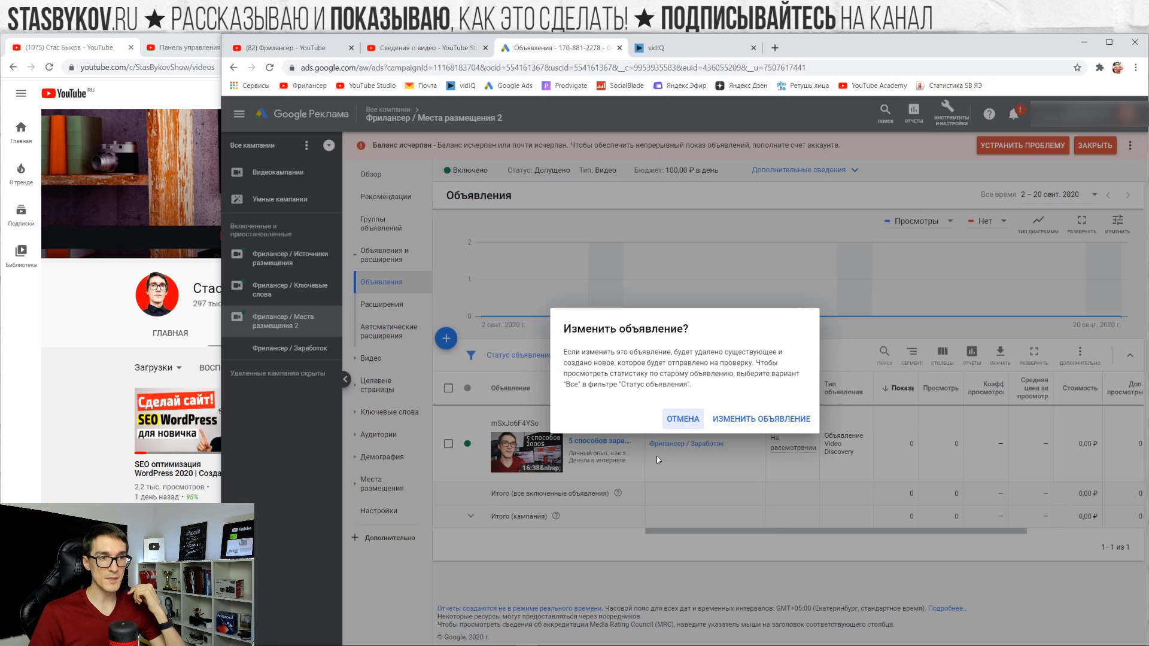
{"action": "left_click", "coordinate": [684, 421]}
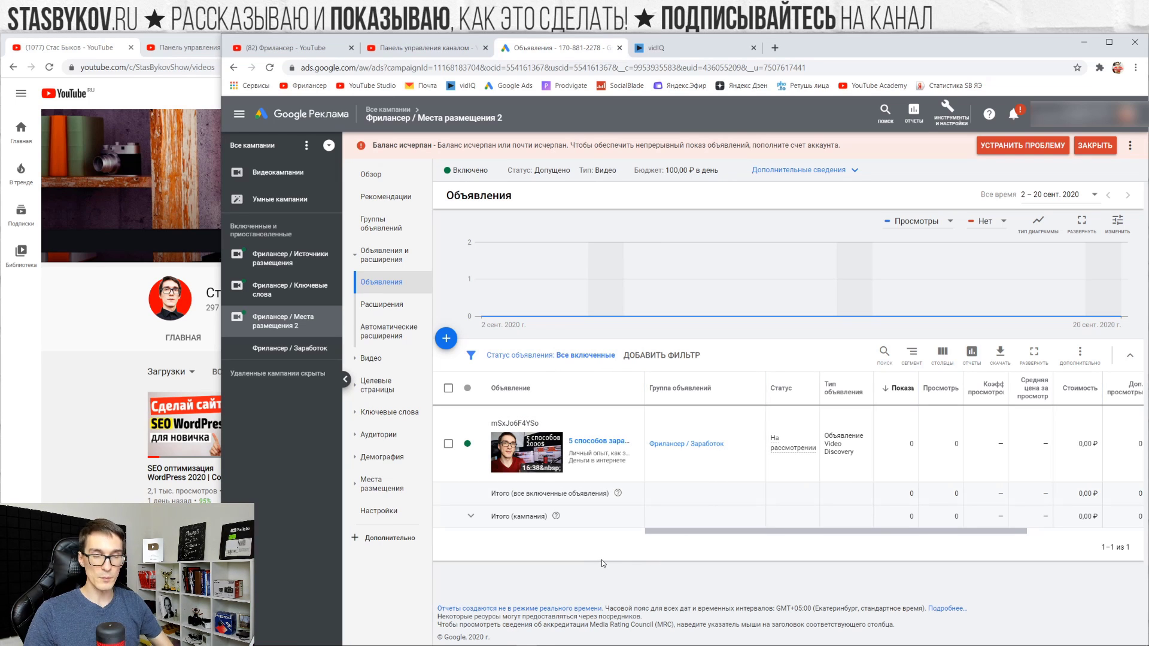
Reload the campaign's ads page and check the review status of the video ad.
{"action": "key", "text": "F5"}
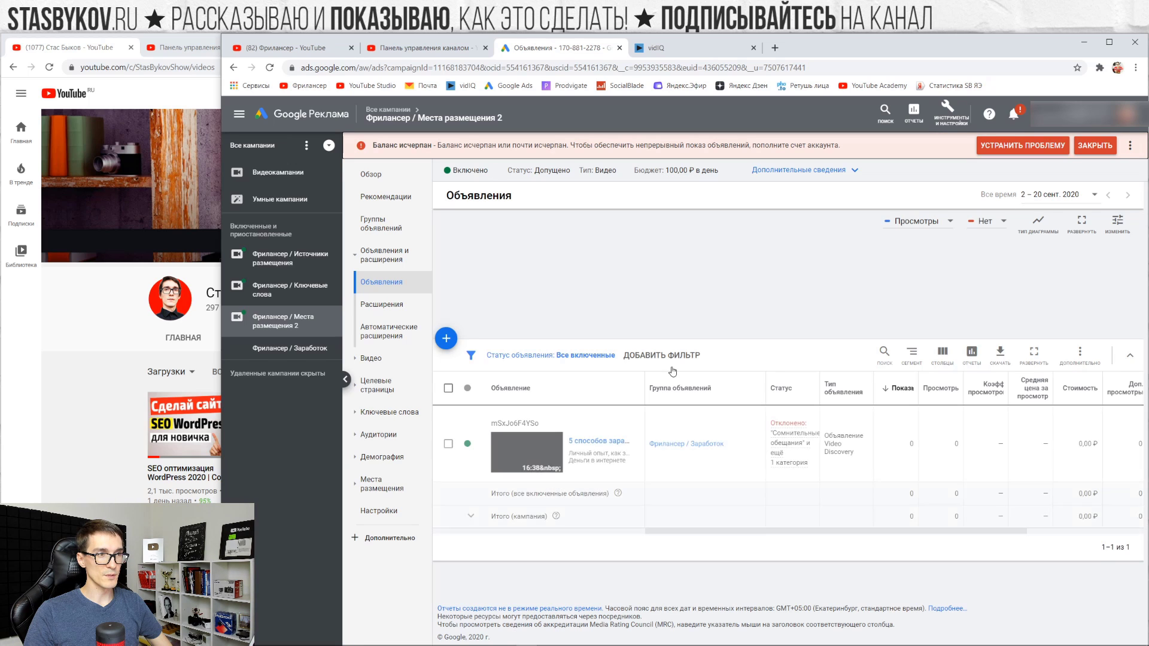
{"action": "mouse_move", "coordinate": [793, 450]}
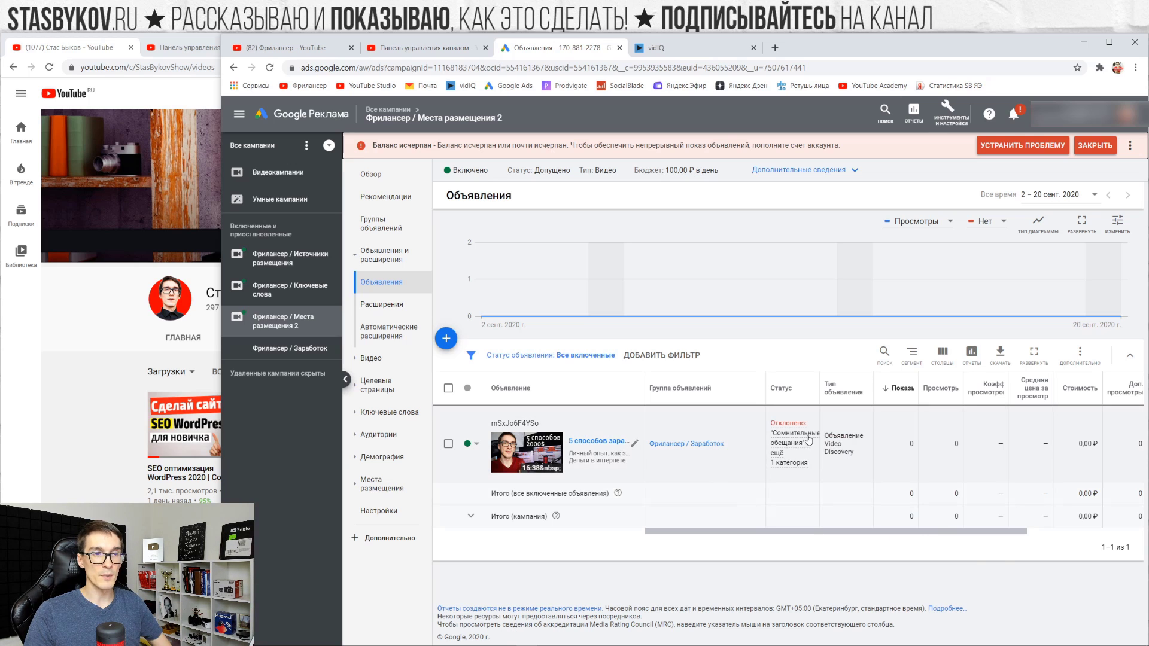
{"action": "mouse_move", "coordinate": [799, 436]}
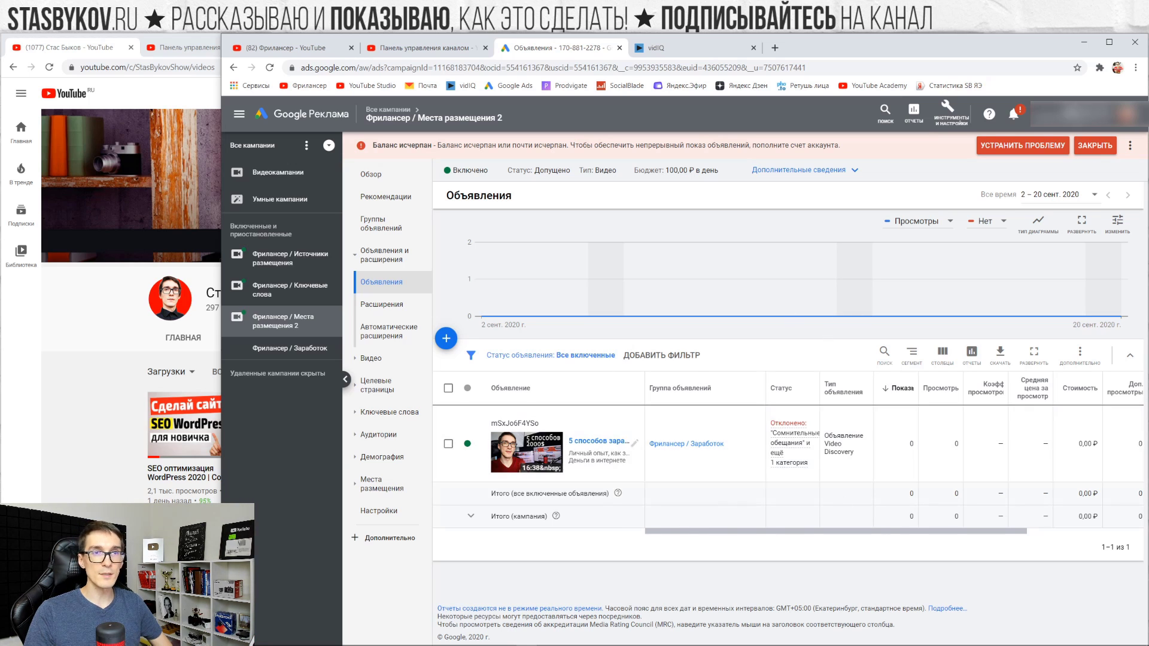
{"action": "left_click", "coordinate": [944, 119]}
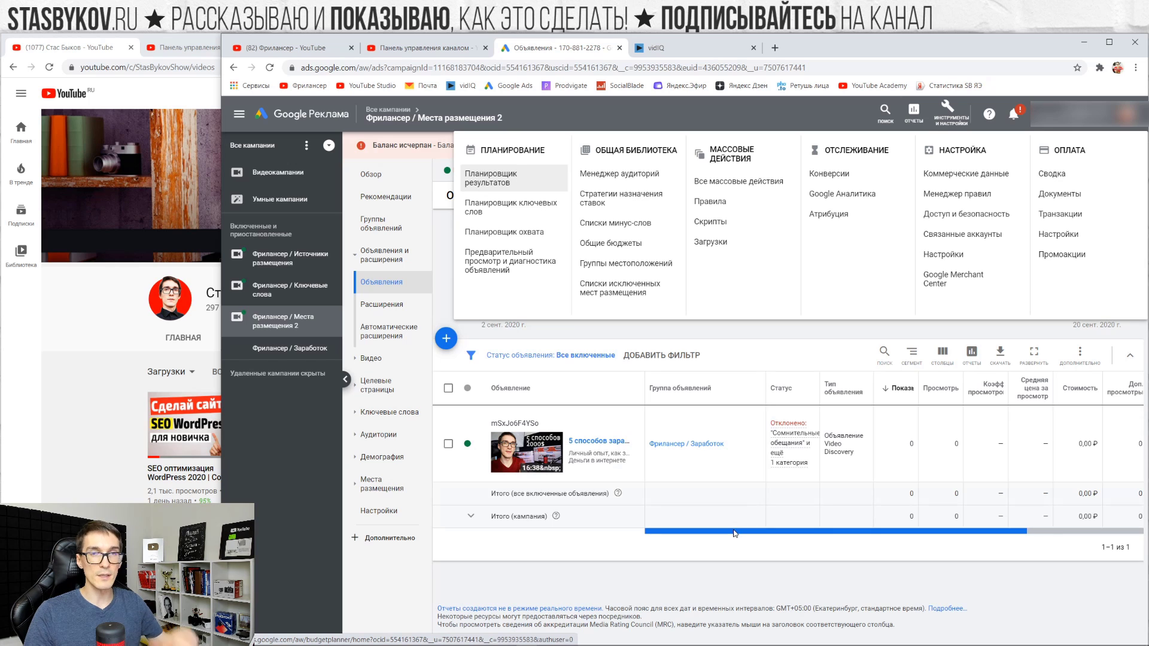
{"action": "left_click", "coordinate": [704, 536]}
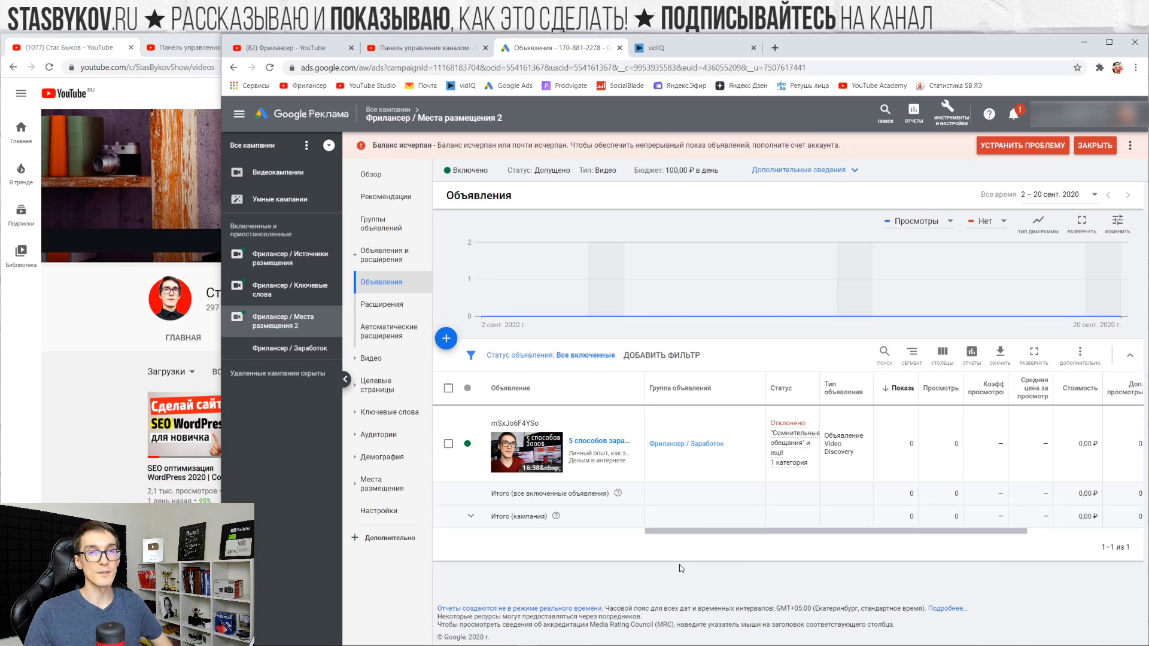